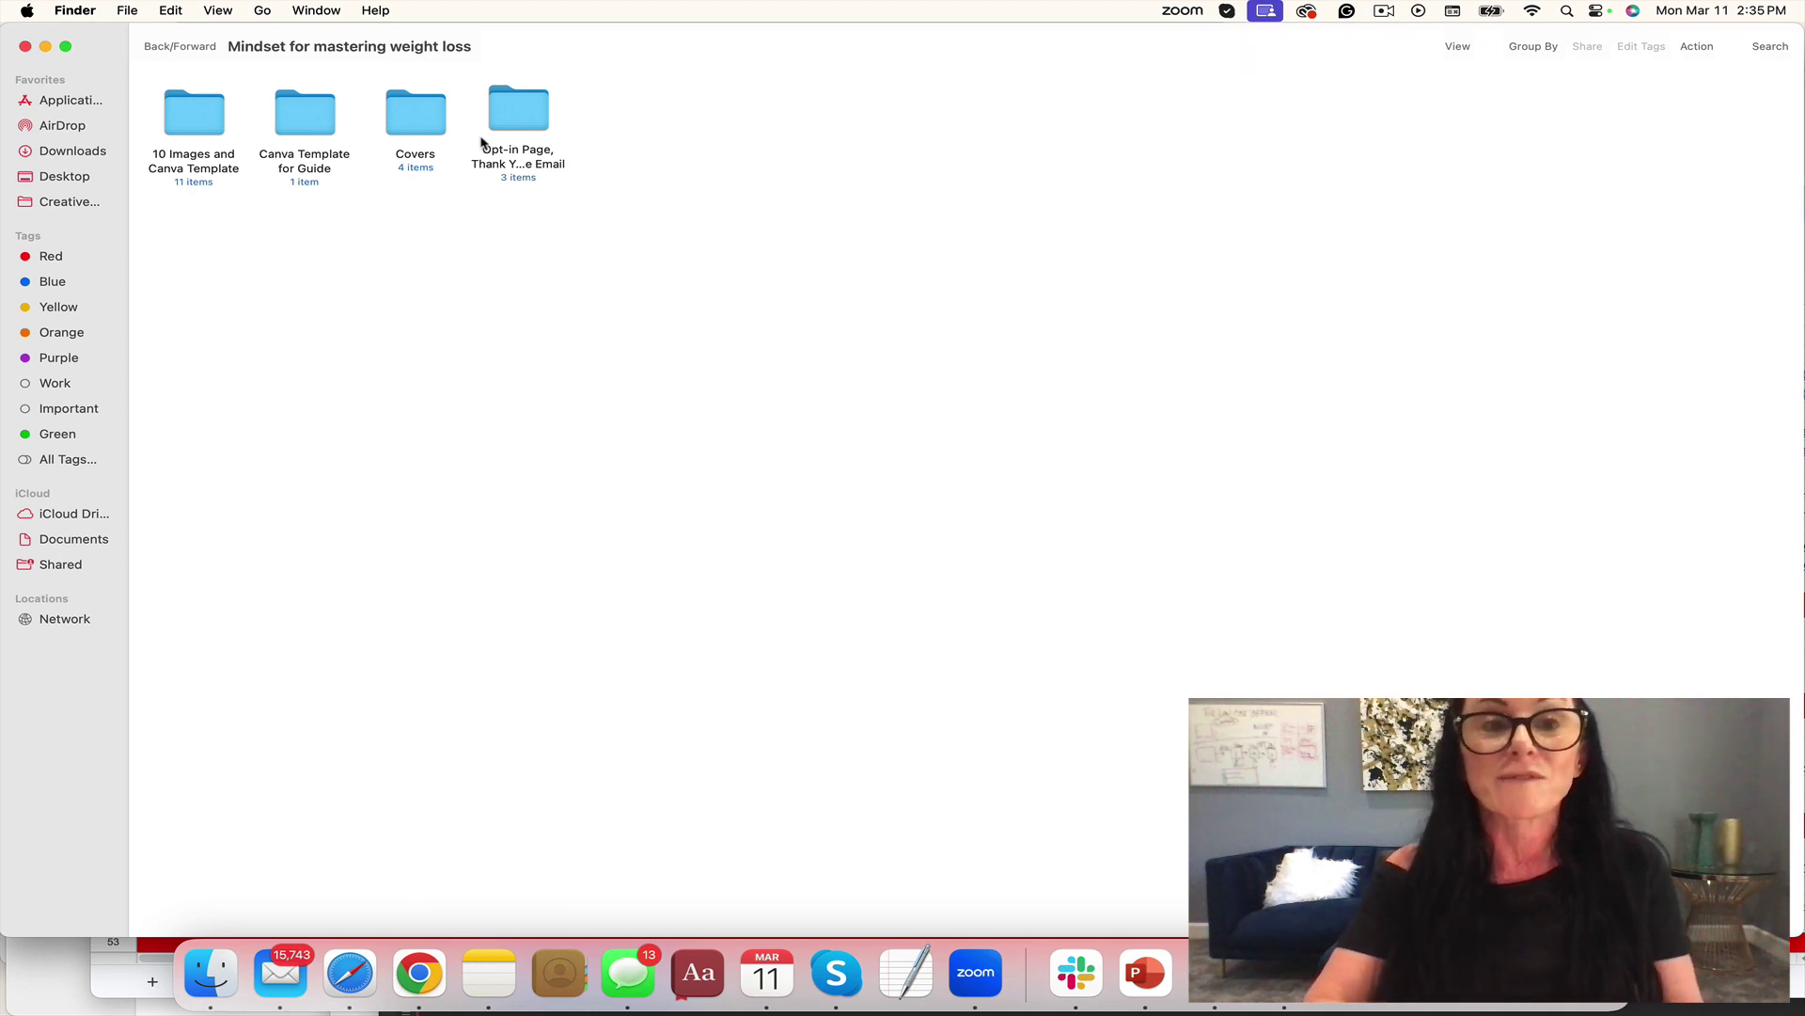
Open the Canva Template for Guide .docx and follow its page-2 template download link.
{"action": "double_click", "coordinate": [310, 138]}
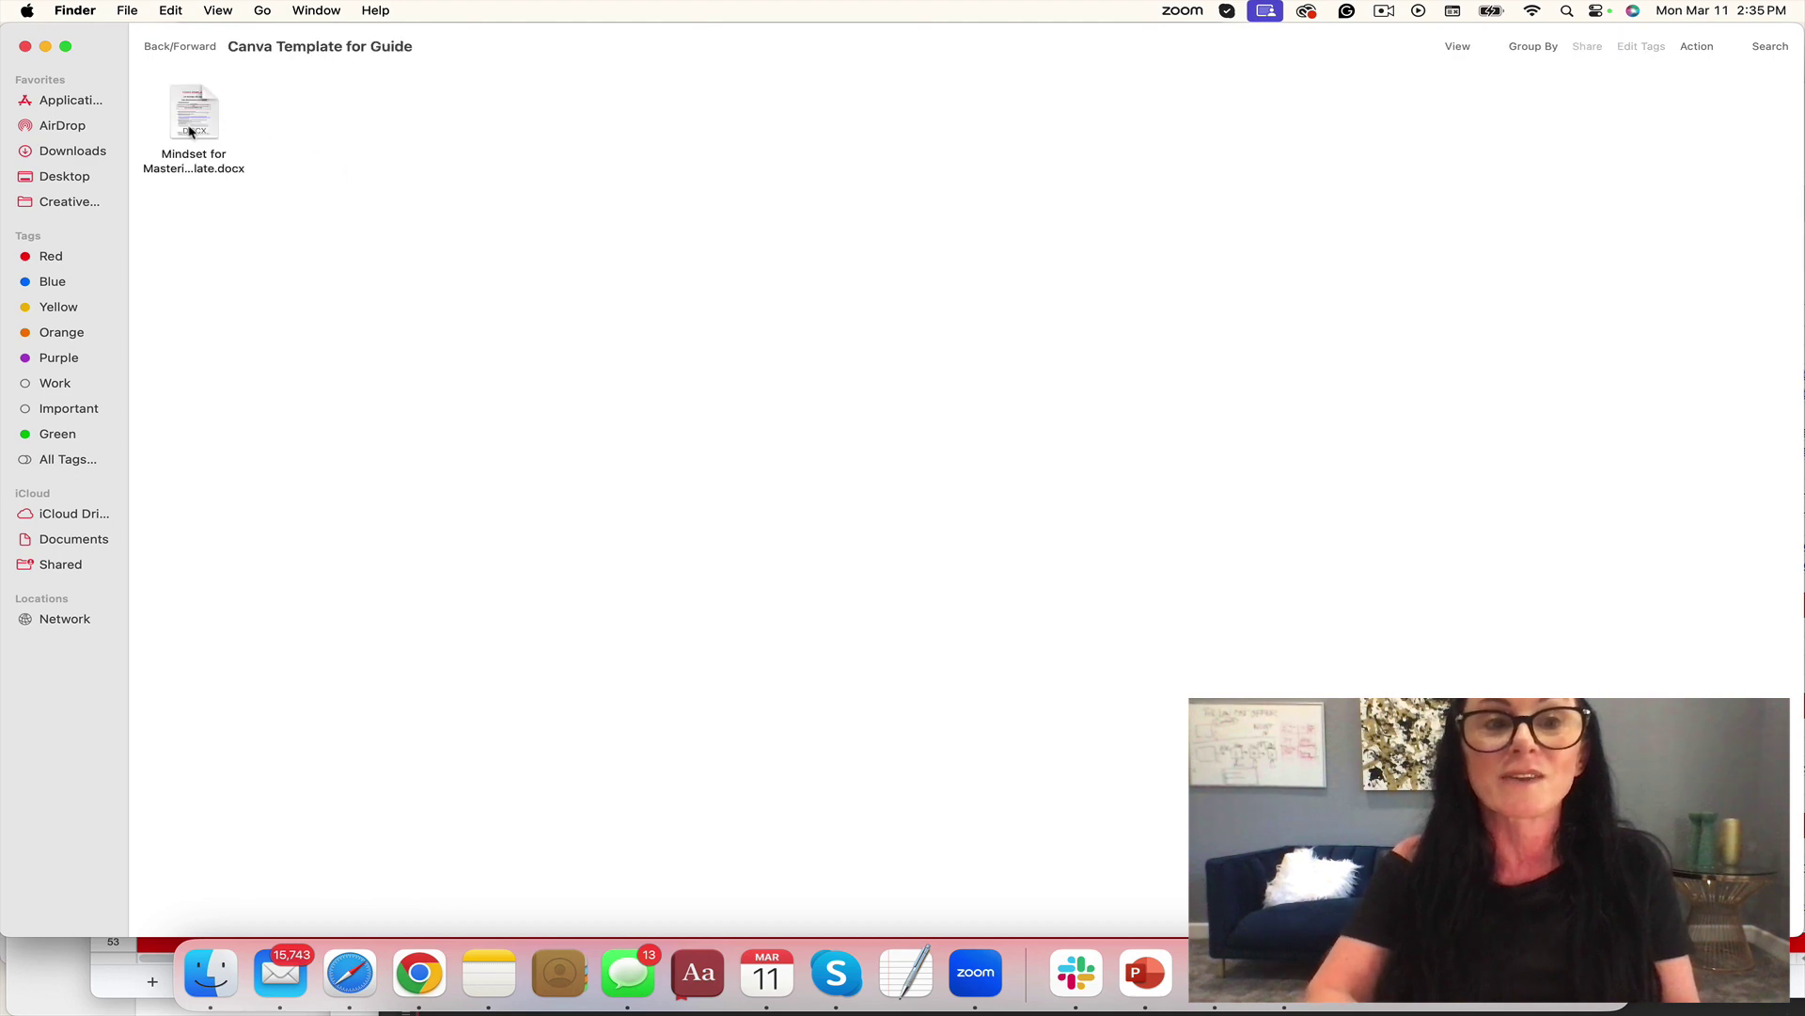
{"action": "double_click", "coordinate": [191, 132]}
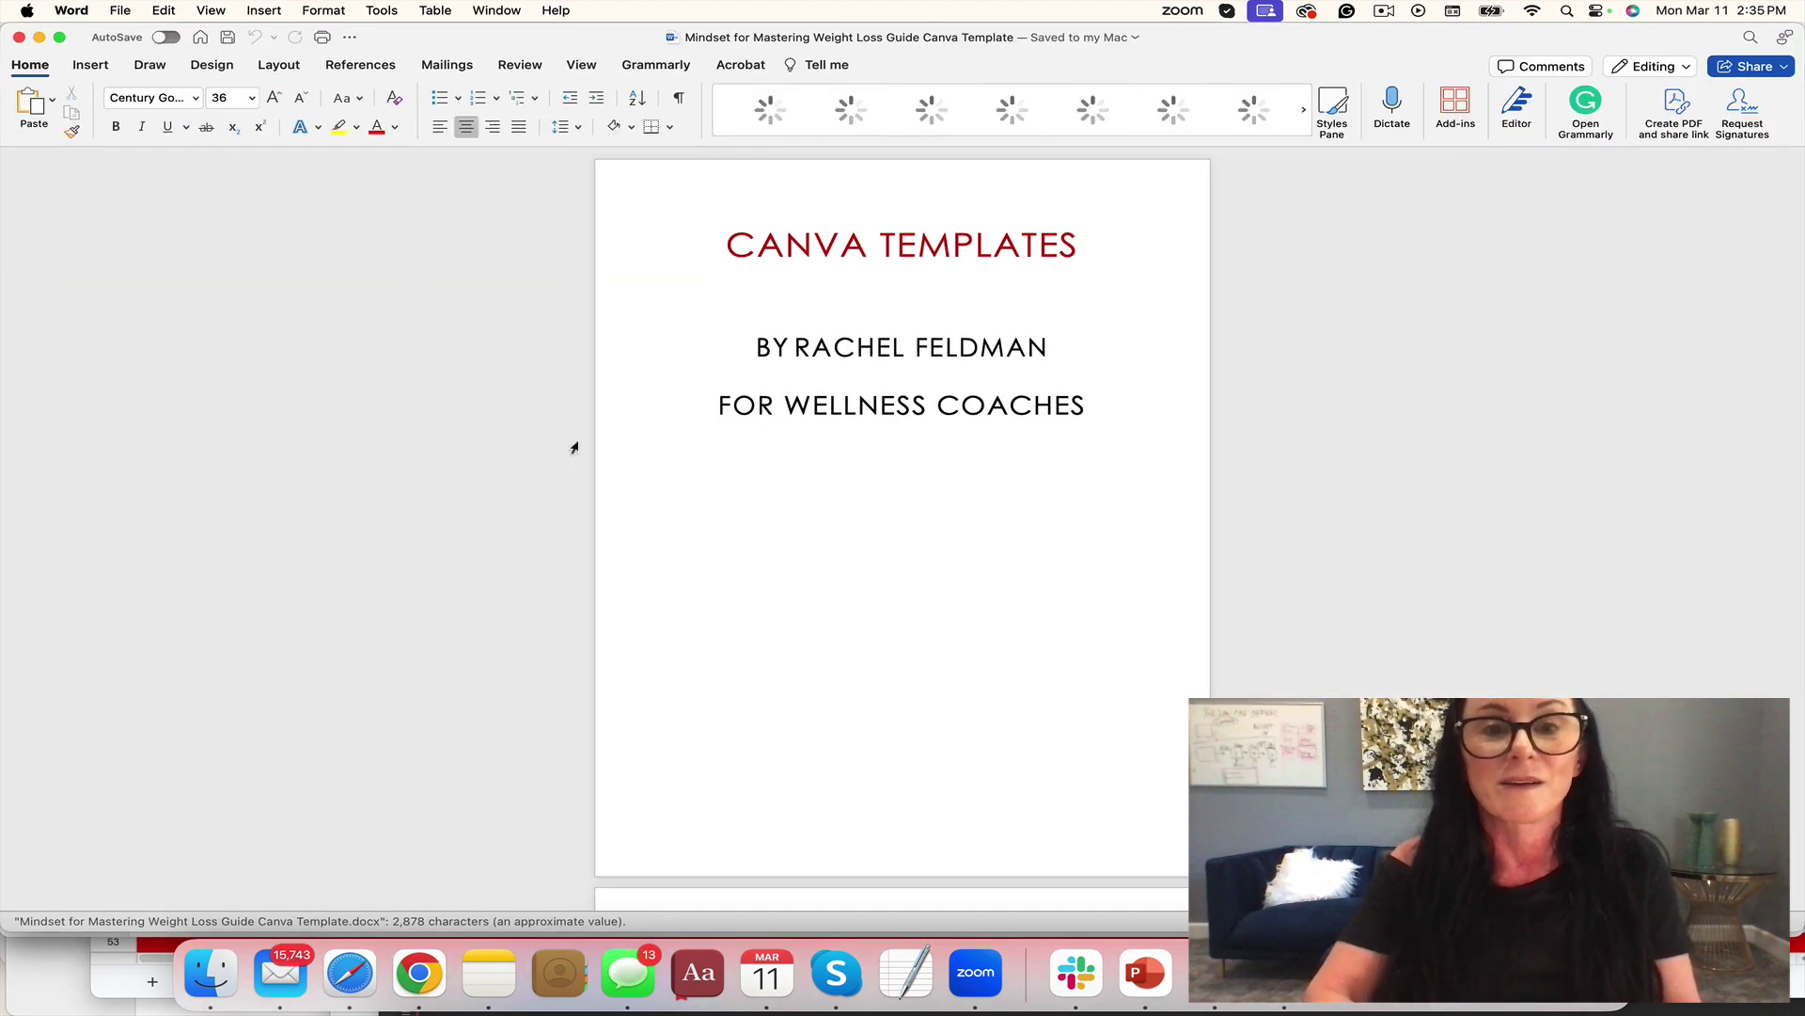
{"action": "left_click_drag", "start_coordinate": [769, 791], "coordinate": [758, 964]}
{"action": "scroll", "coordinate": [790, 564], "scroll_direction": "up", "scroll_amount": 3}
{"action": "left_click", "coordinate": [790, 650]}
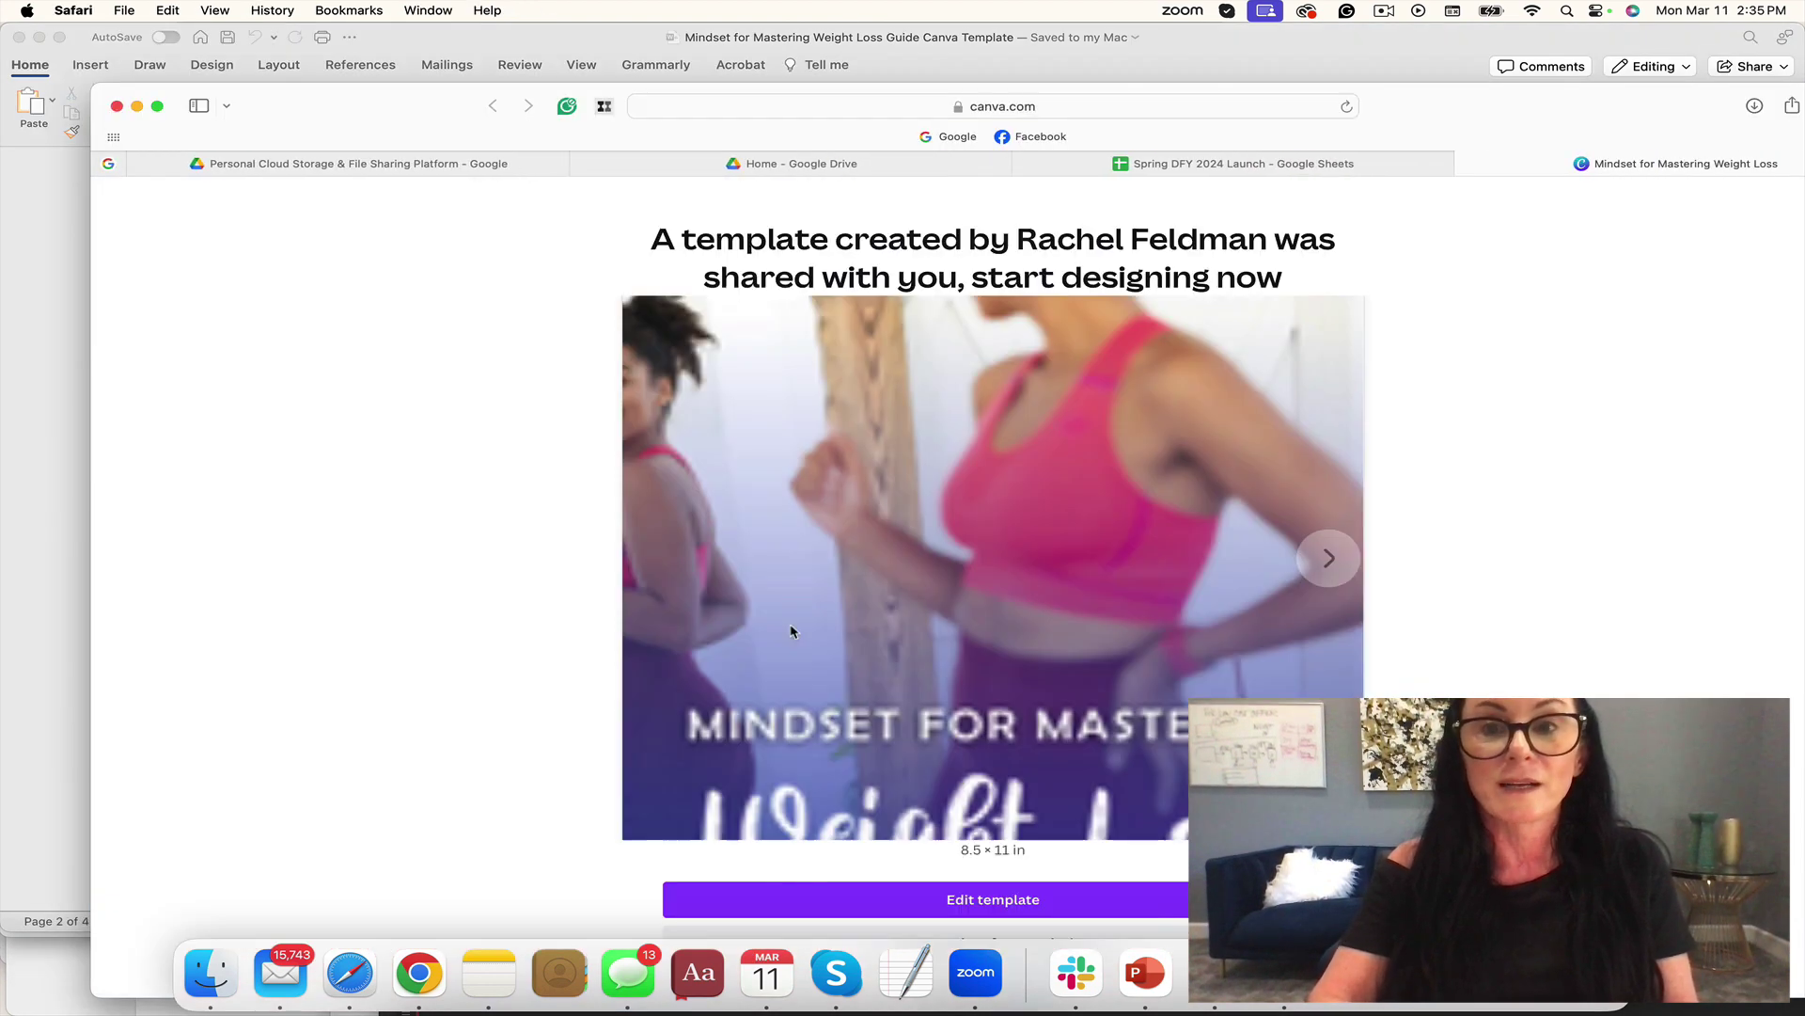
Use 'Use template for new design' to copy the Mindset for Mastering Weight Loss template.
{"action": "left_click_drag", "start_coordinate": [1495, 130], "coordinate": [1454, 70]}
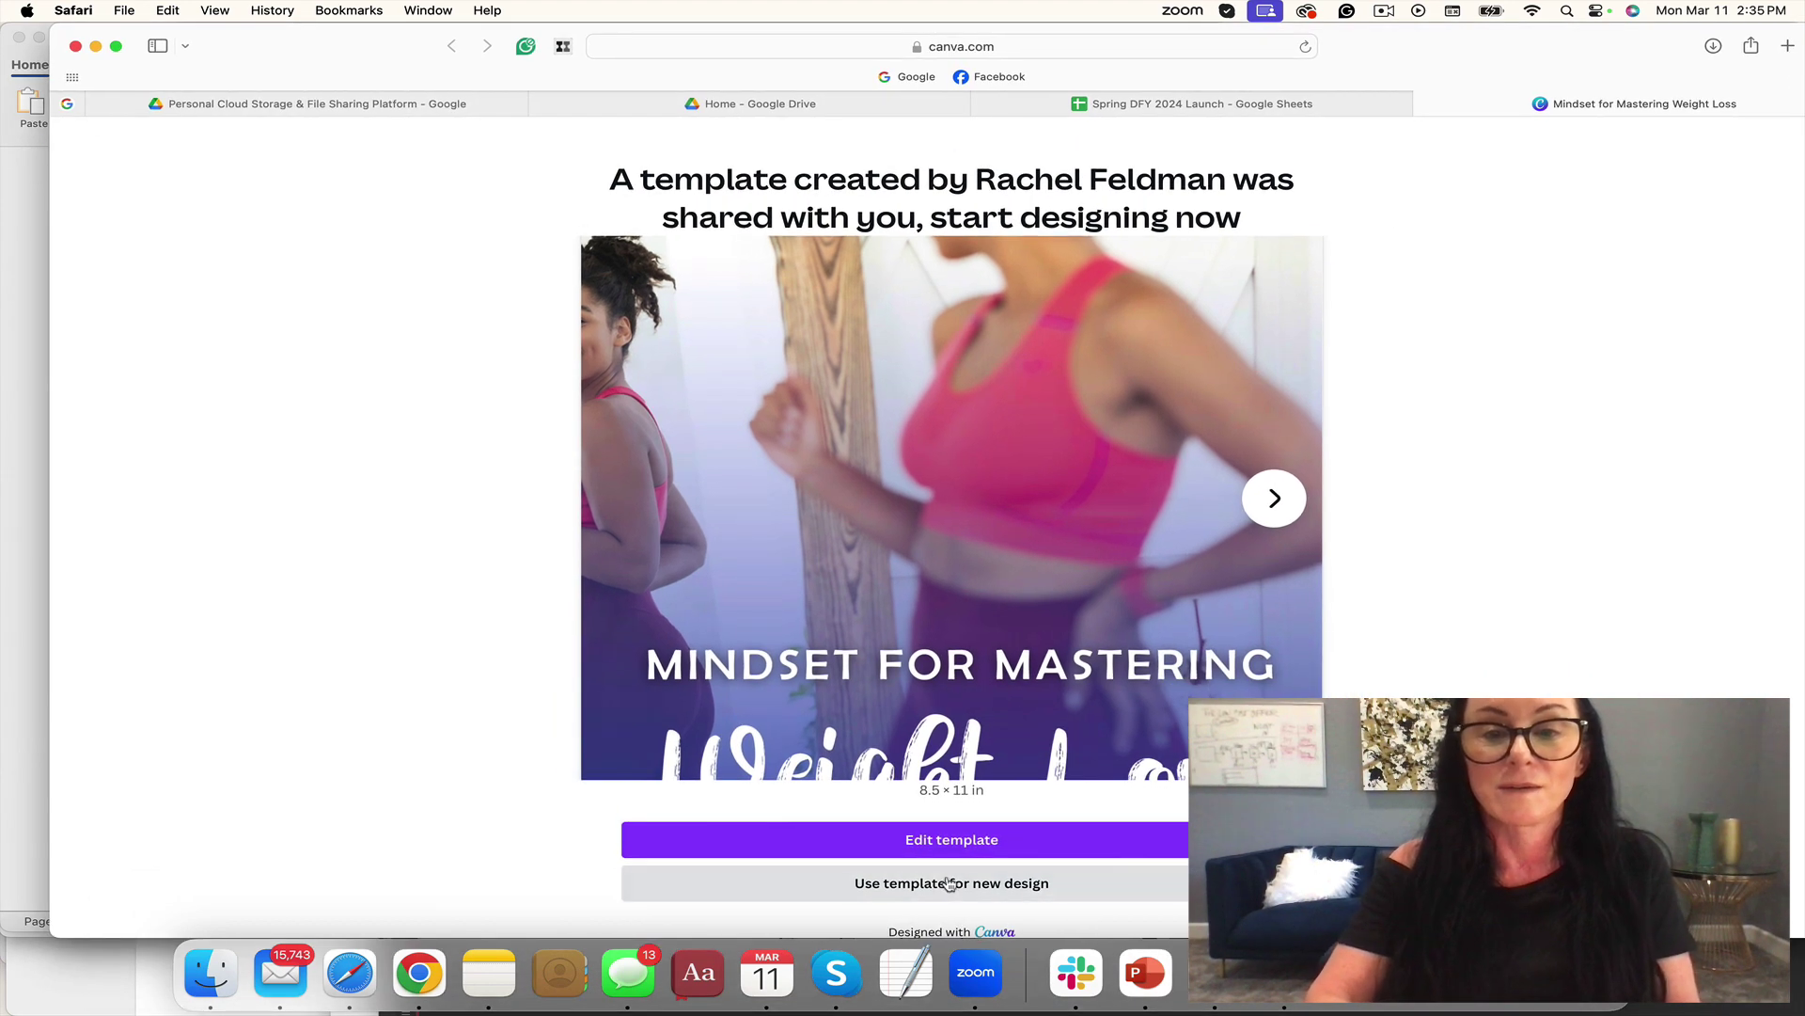
{"action": "left_click", "coordinate": [943, 882]}
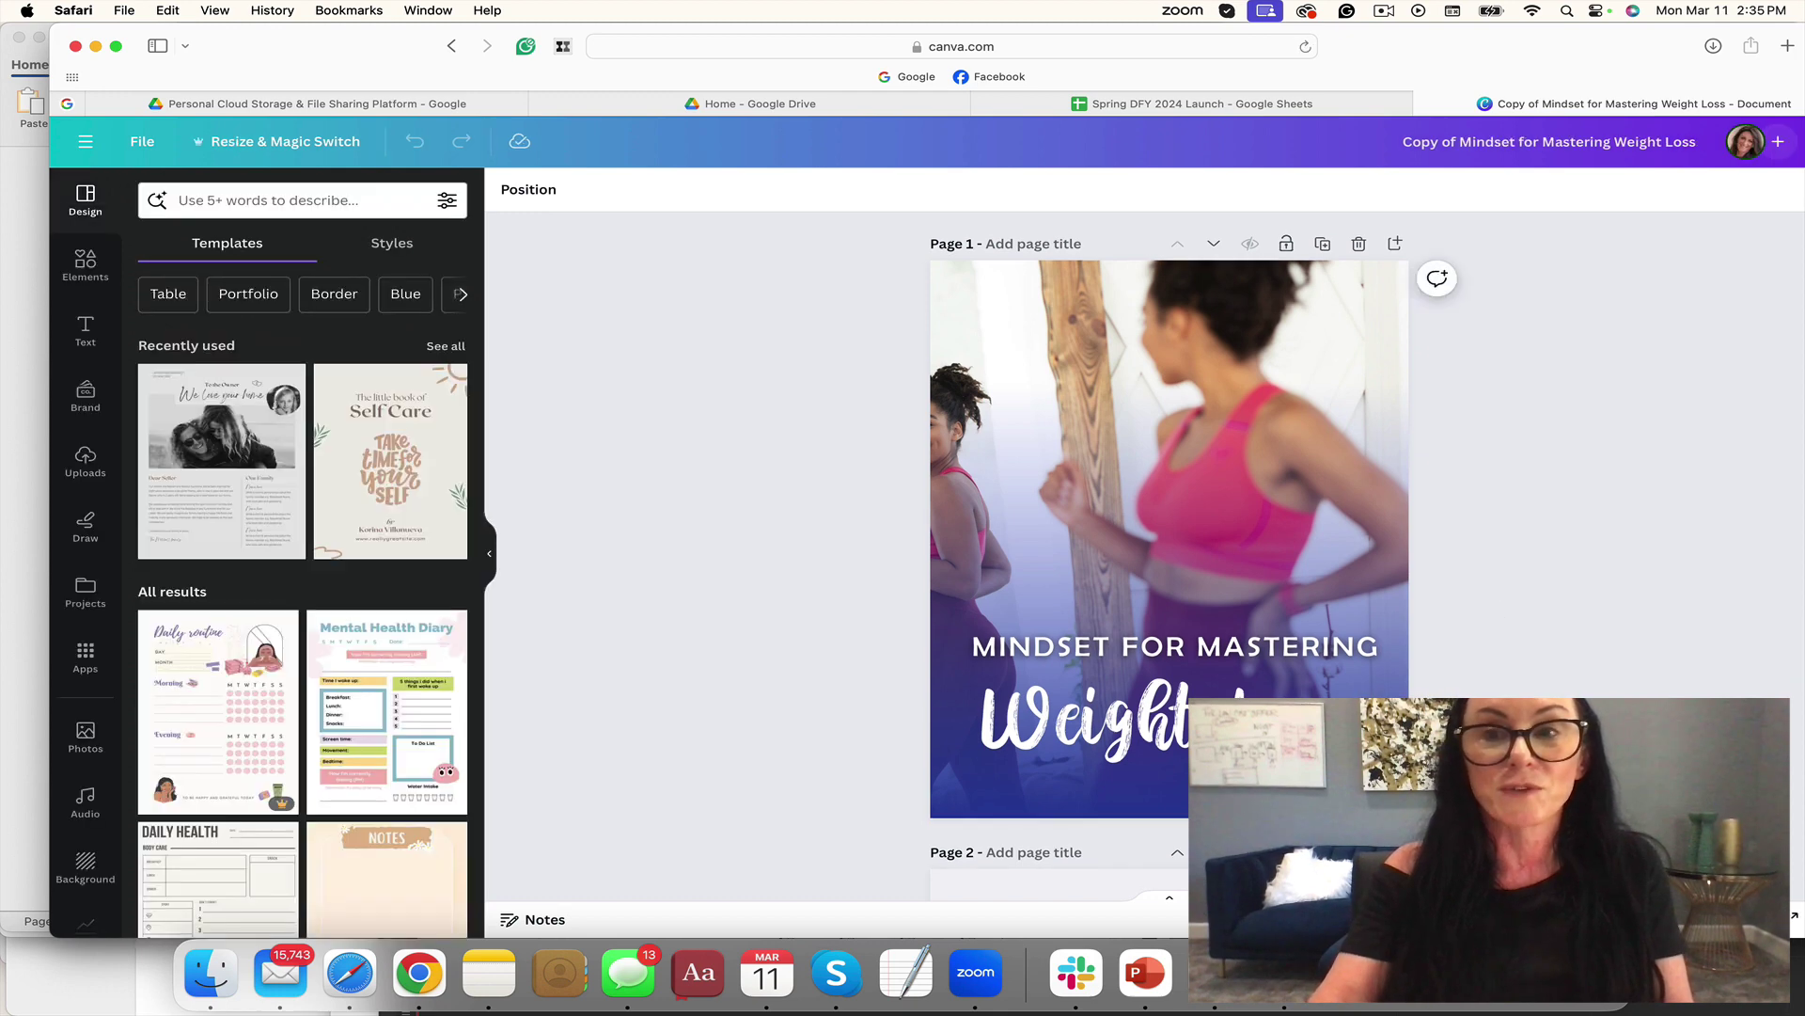
{"action": "scroll", "coordinate": [1498, 609], "scroll_direction": "down", "scroll_amount": 5}
{"action": "scroll", "coordinate": [1498, 608], "scroll_direction": "down", "scroll_amount": 3}
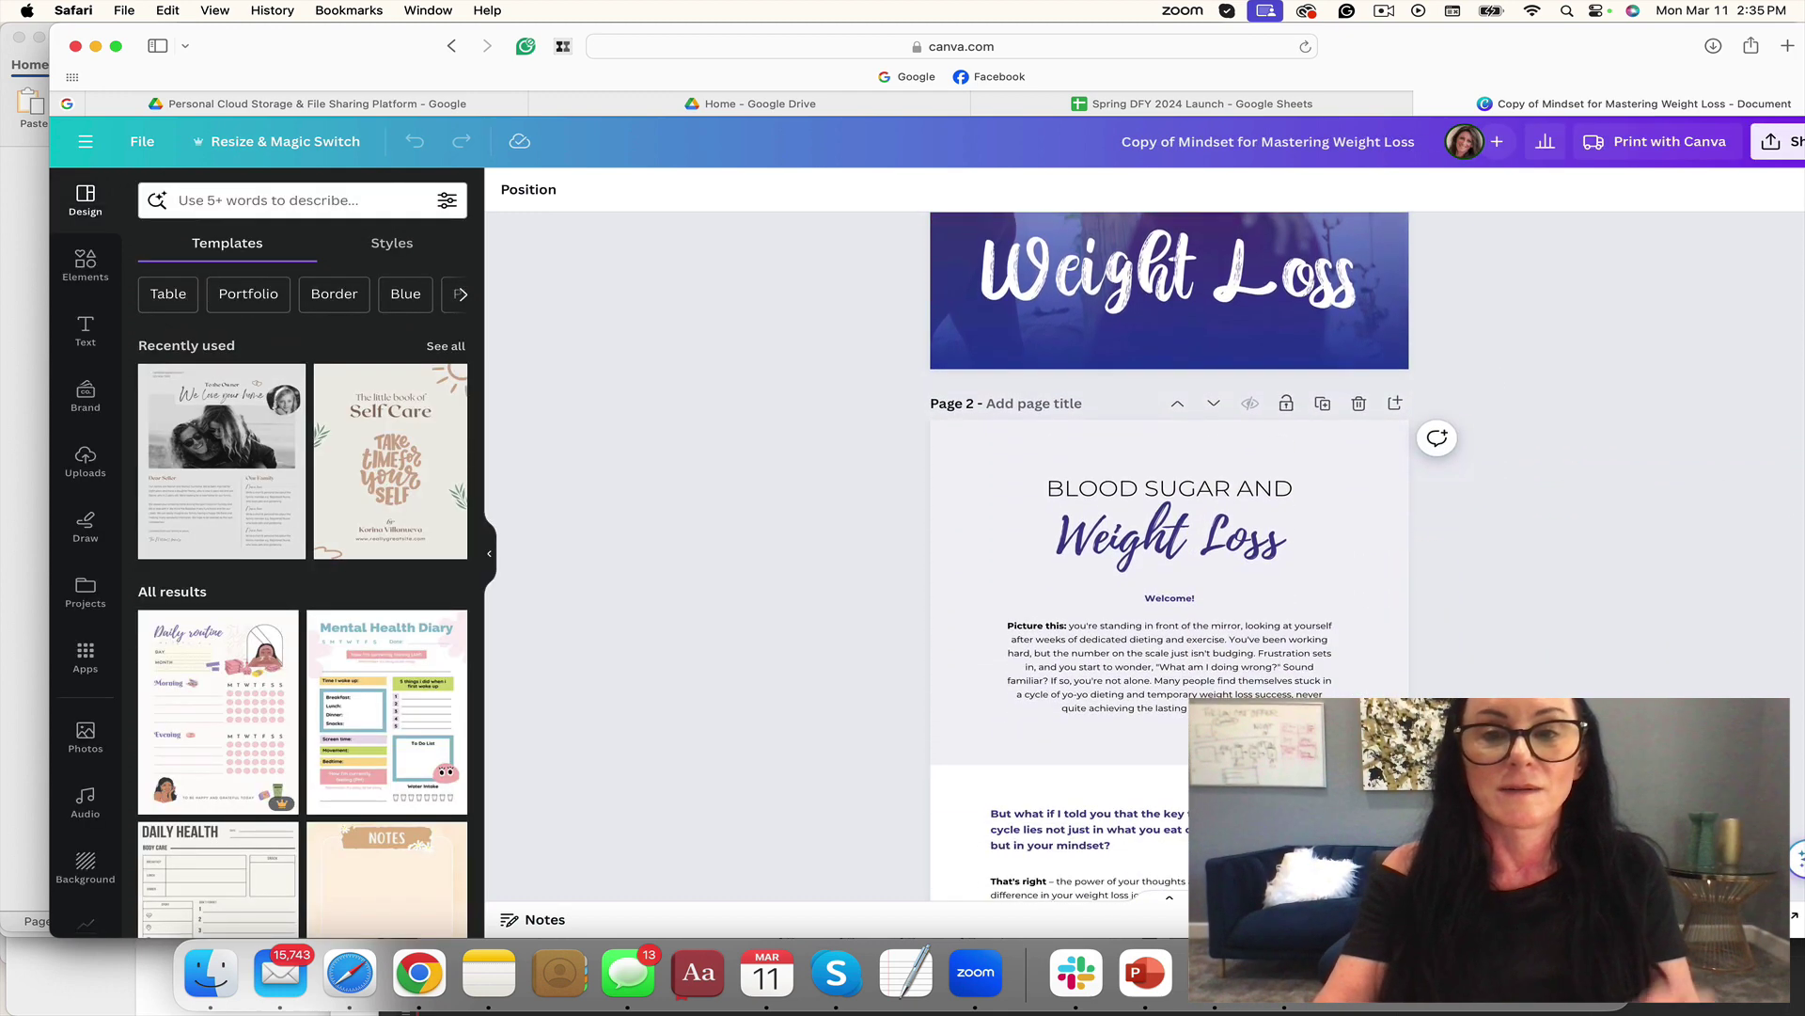
{"action": "scroll", "coordinate": [1170, 555], "scroll_direction": "down", "scroll_amount": 1}
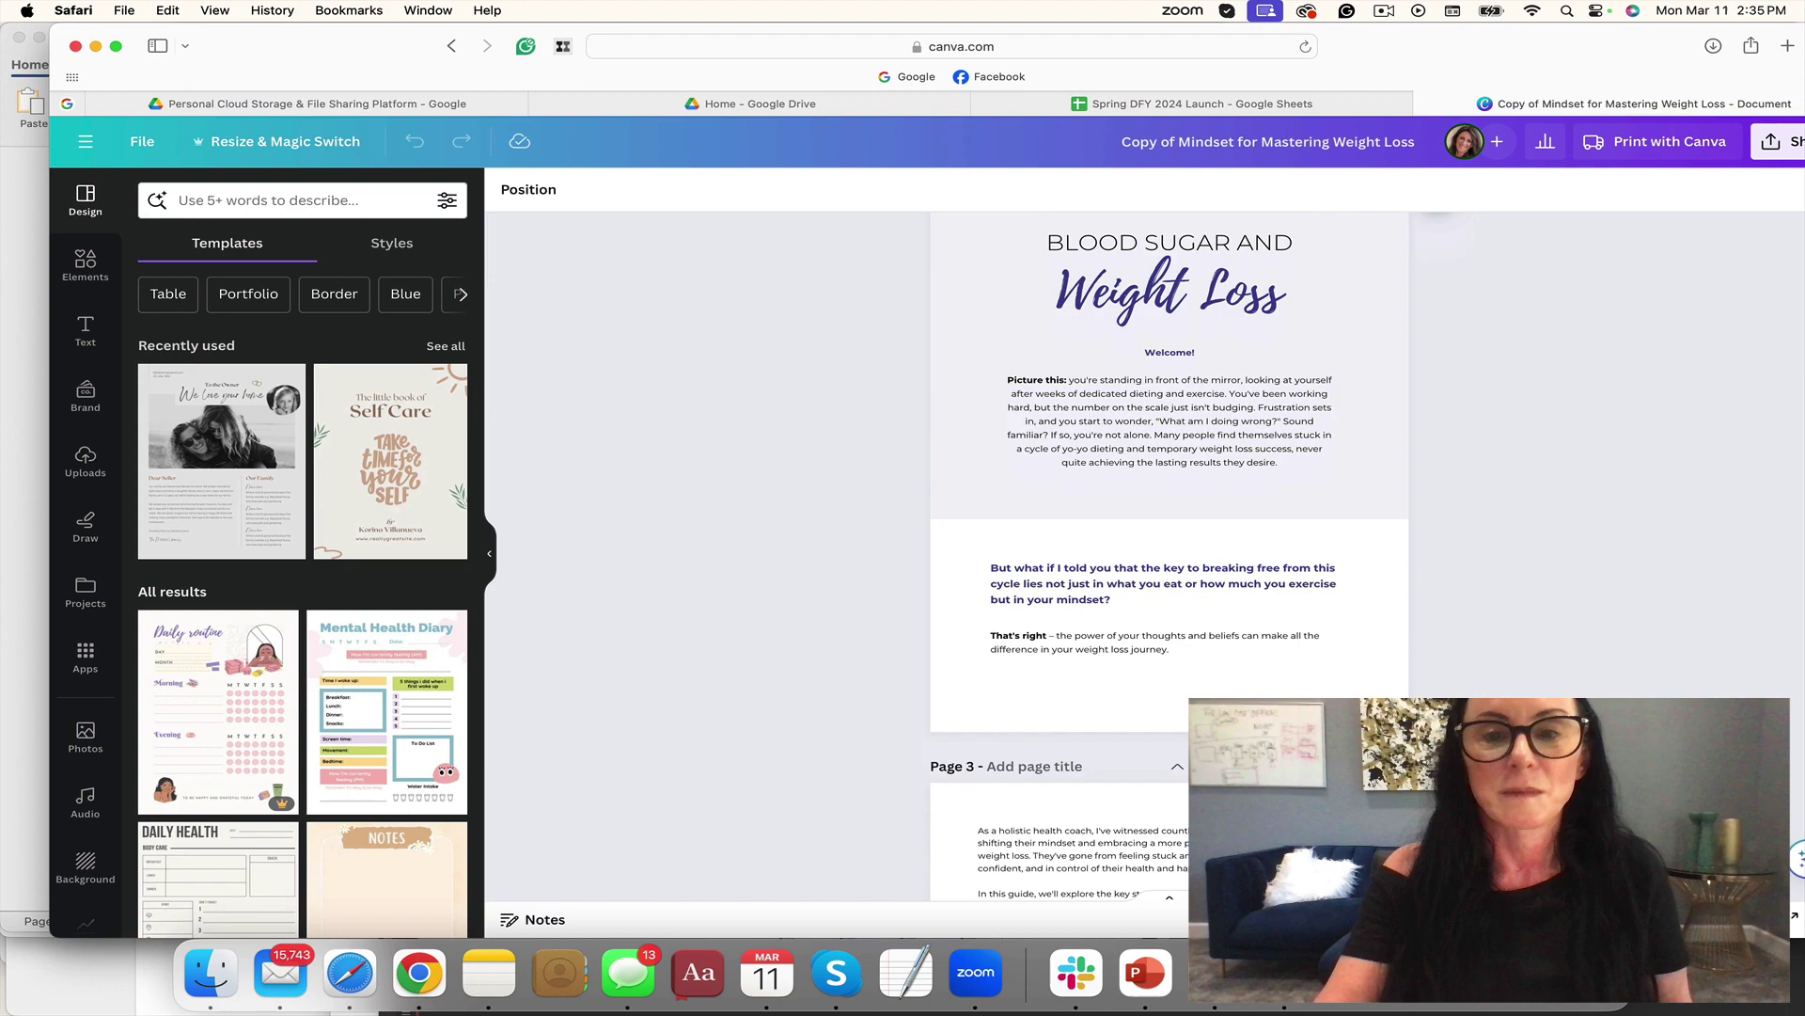
{"action": "scroll", "coordinate": [1170, 555], "scroll_direction": "down", "scroll_amount": 3}
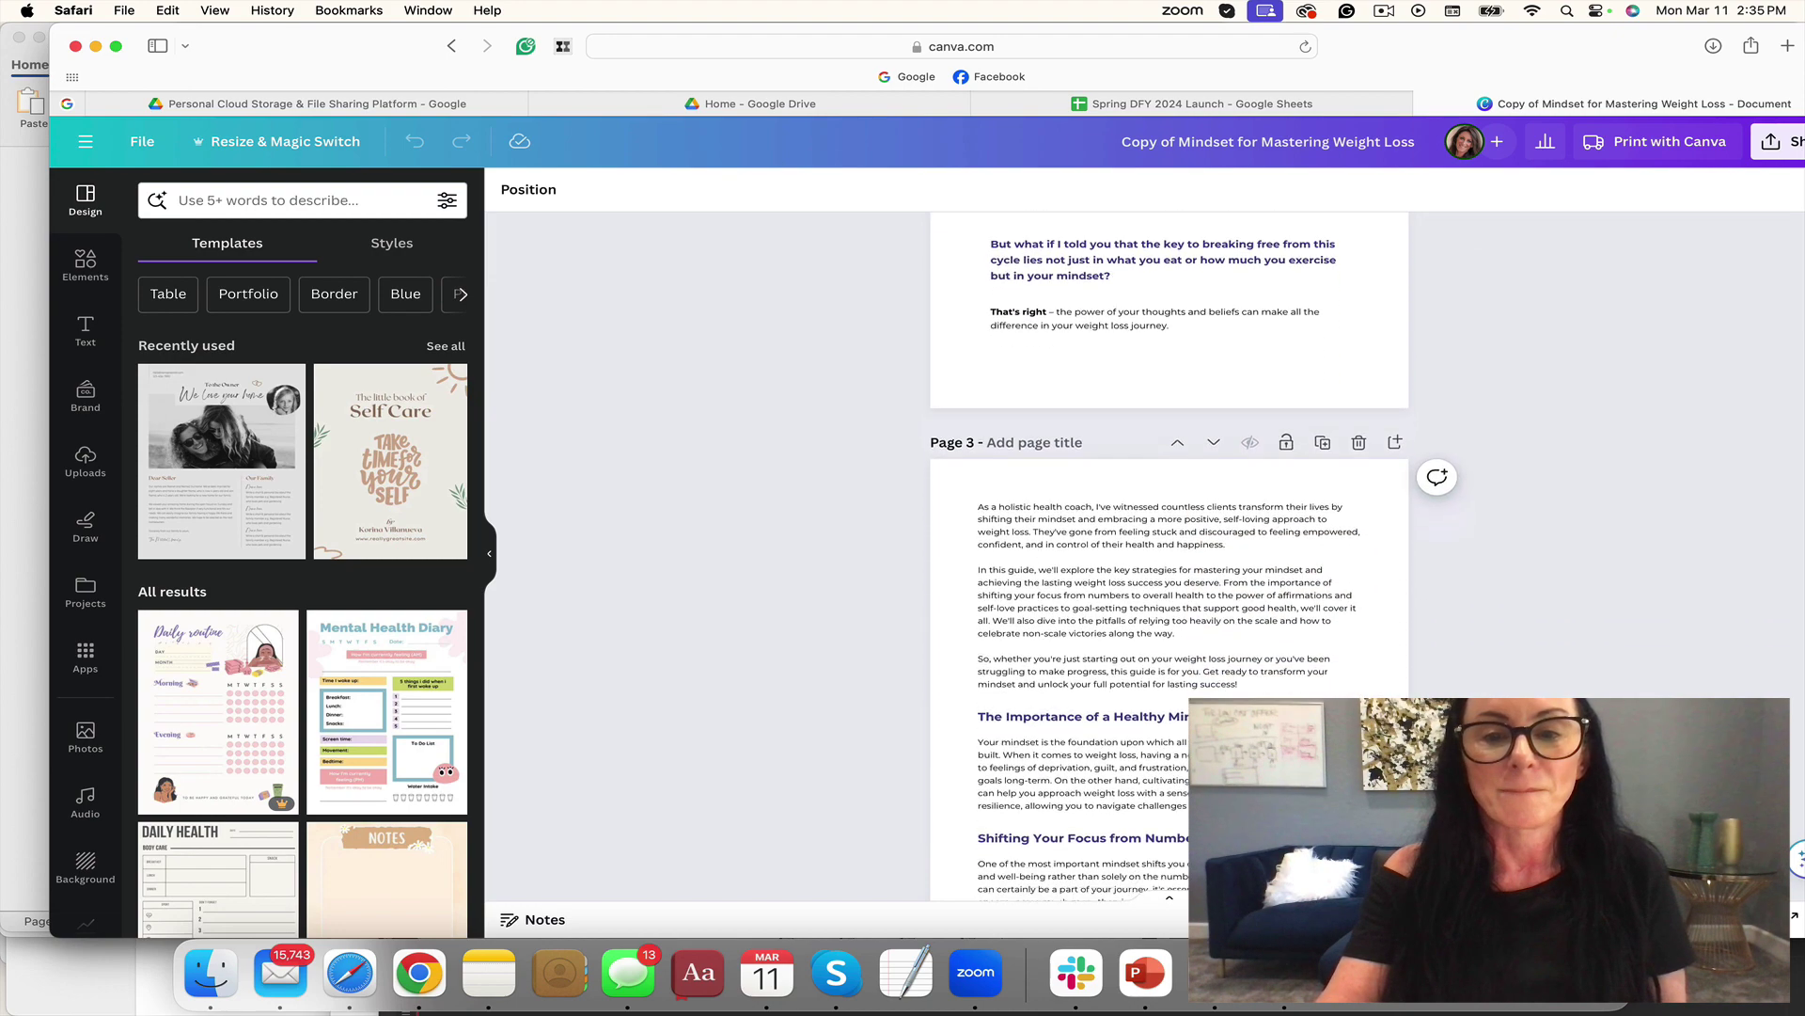
{"action": "scroll", "coordinate": [1170, 555], "scroll_direction": "down", "scroll_amount": 3}
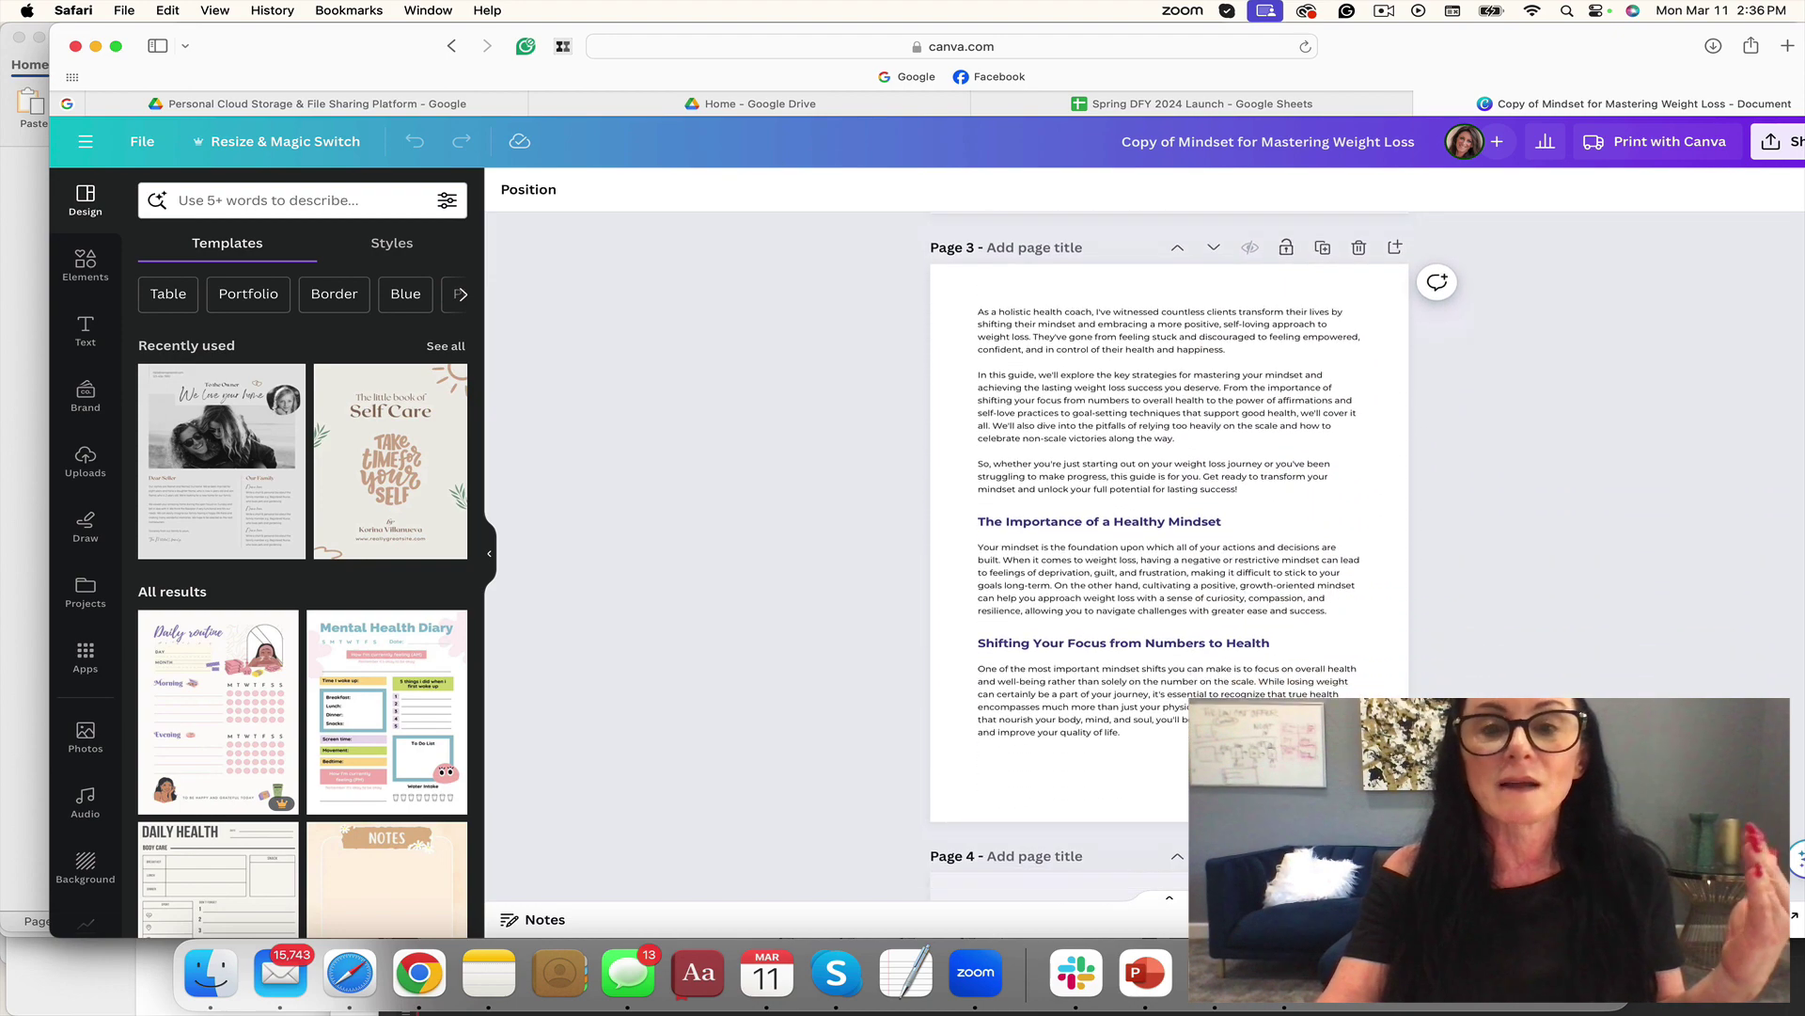
Scroll through the copied design's guide pages down to page 9.
{"action": "scroll", "coordinate": [1170, 555], "scroll_direction": "down", "scroll_amount": 3}
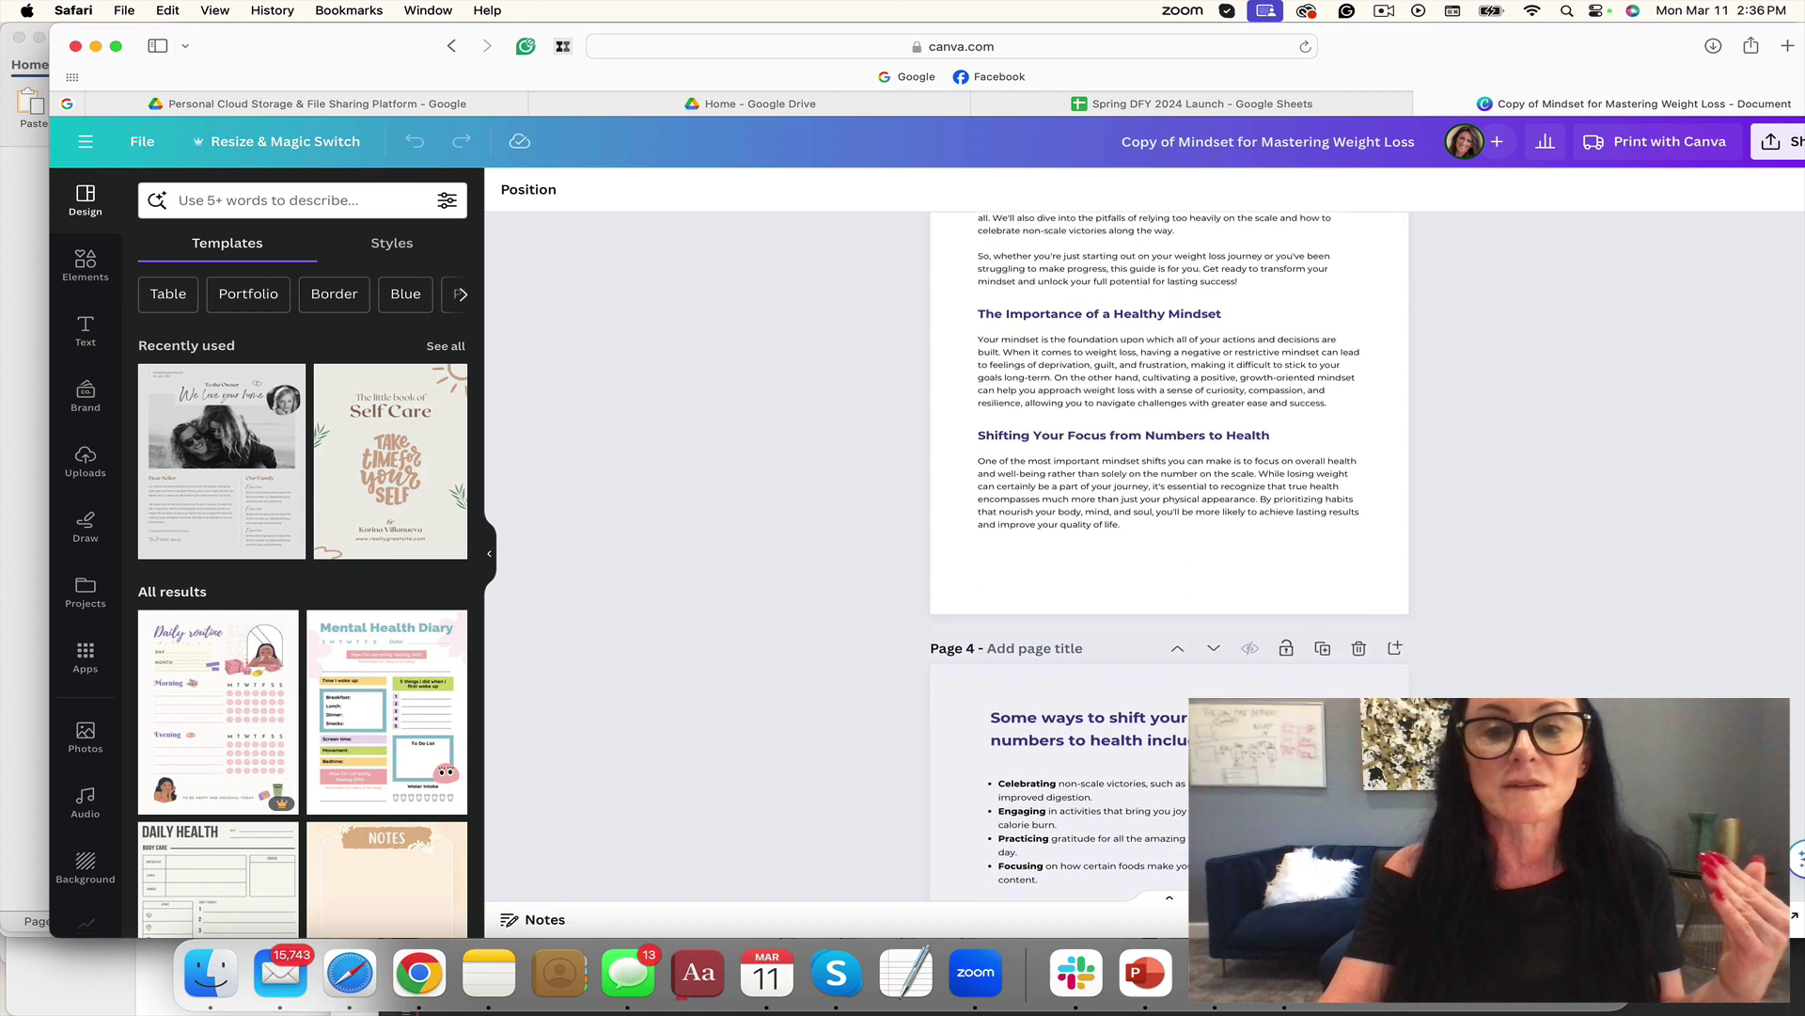
{"action": "scroll", "coordinate": [1169, 555], "scroll_direction": "down", "scroll_amount": 3}
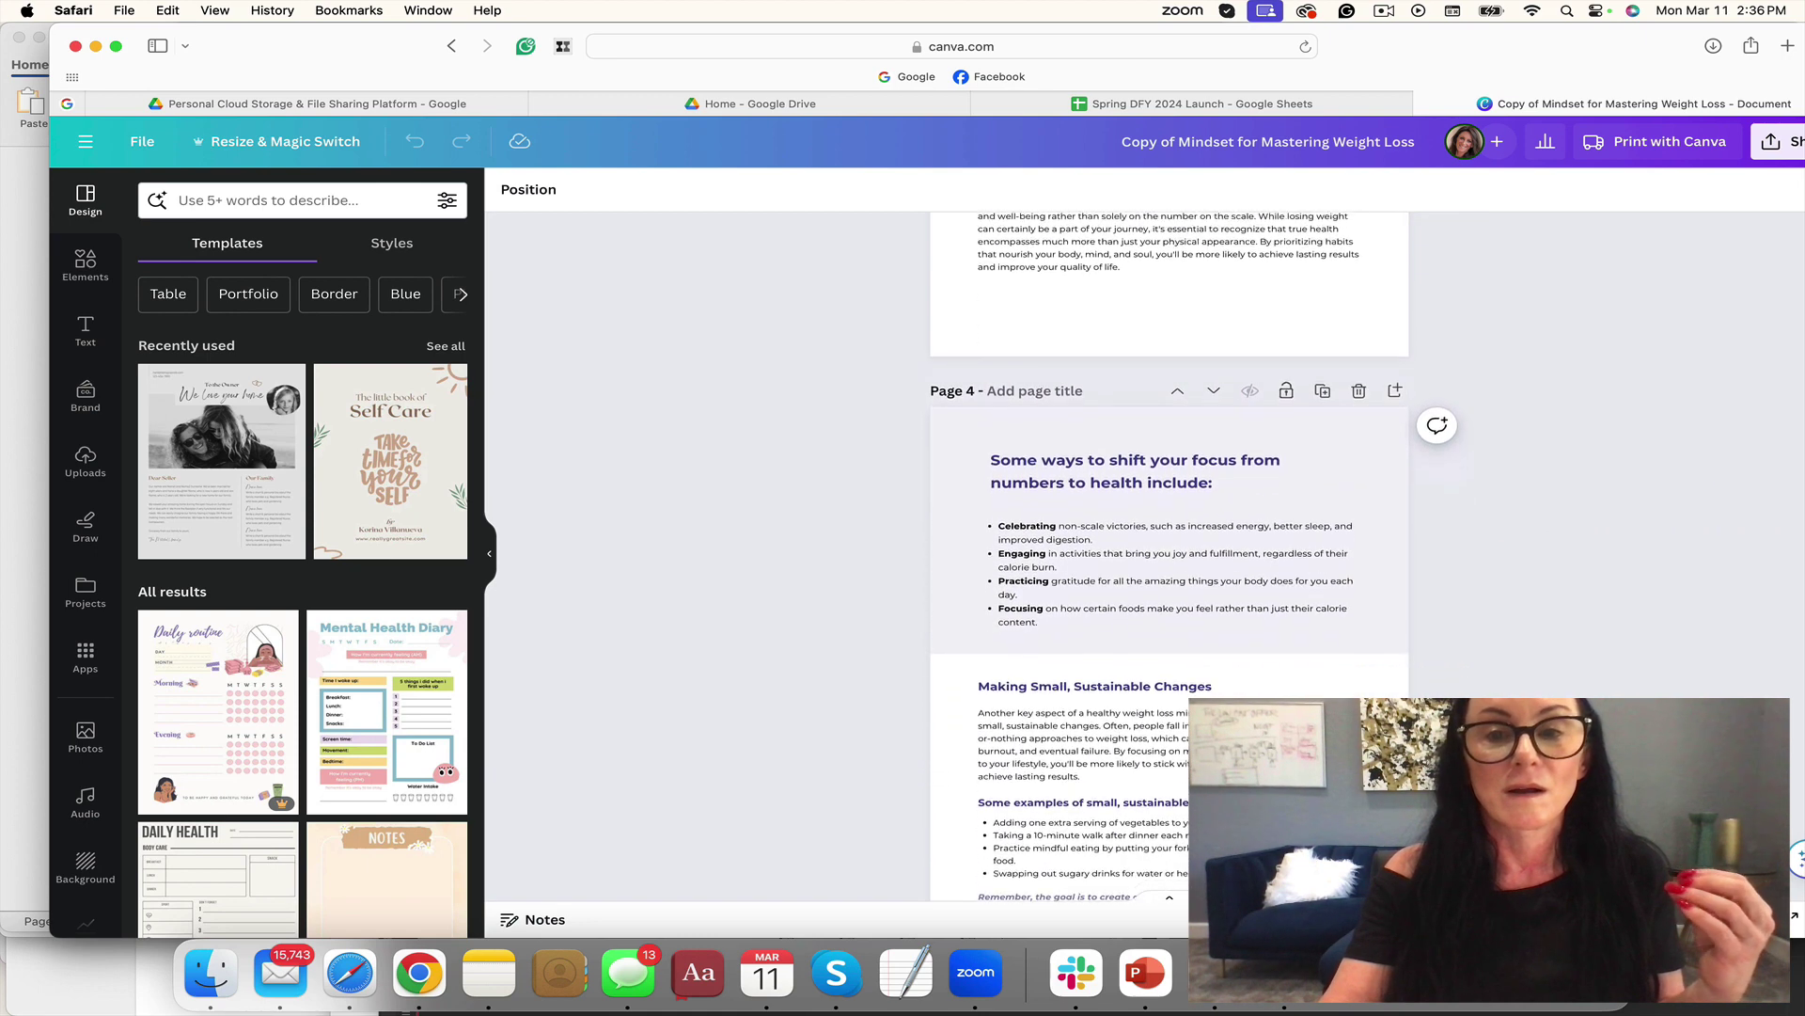
{"action": "scroll", "coordinate": [1170, 554], "scroll_direction": "down", "scroll_amount": 1}
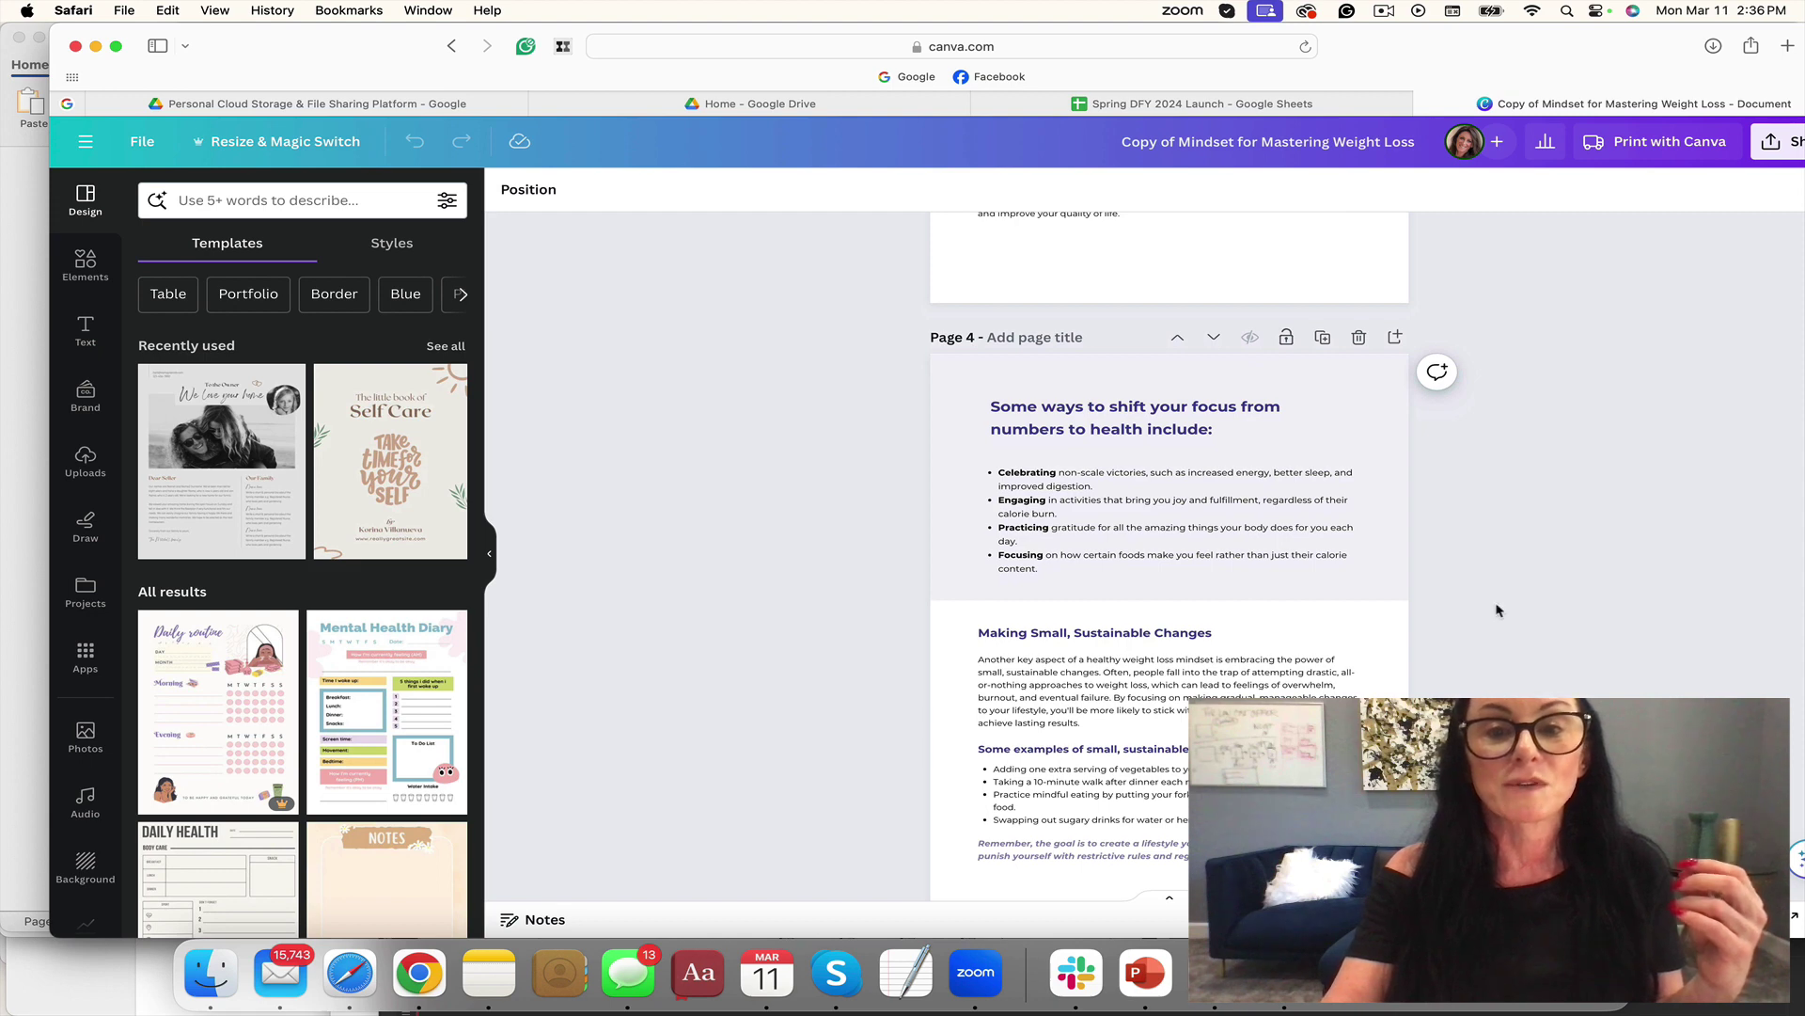
{"action": "scroll", "coordinate": [1169, 555], "scroll_direction": "down", "scroll_amount": 1}
{"action": "scroll", "coordinate": [1169, 555], "scroll_direction": "down", "scroll_amount": 4}
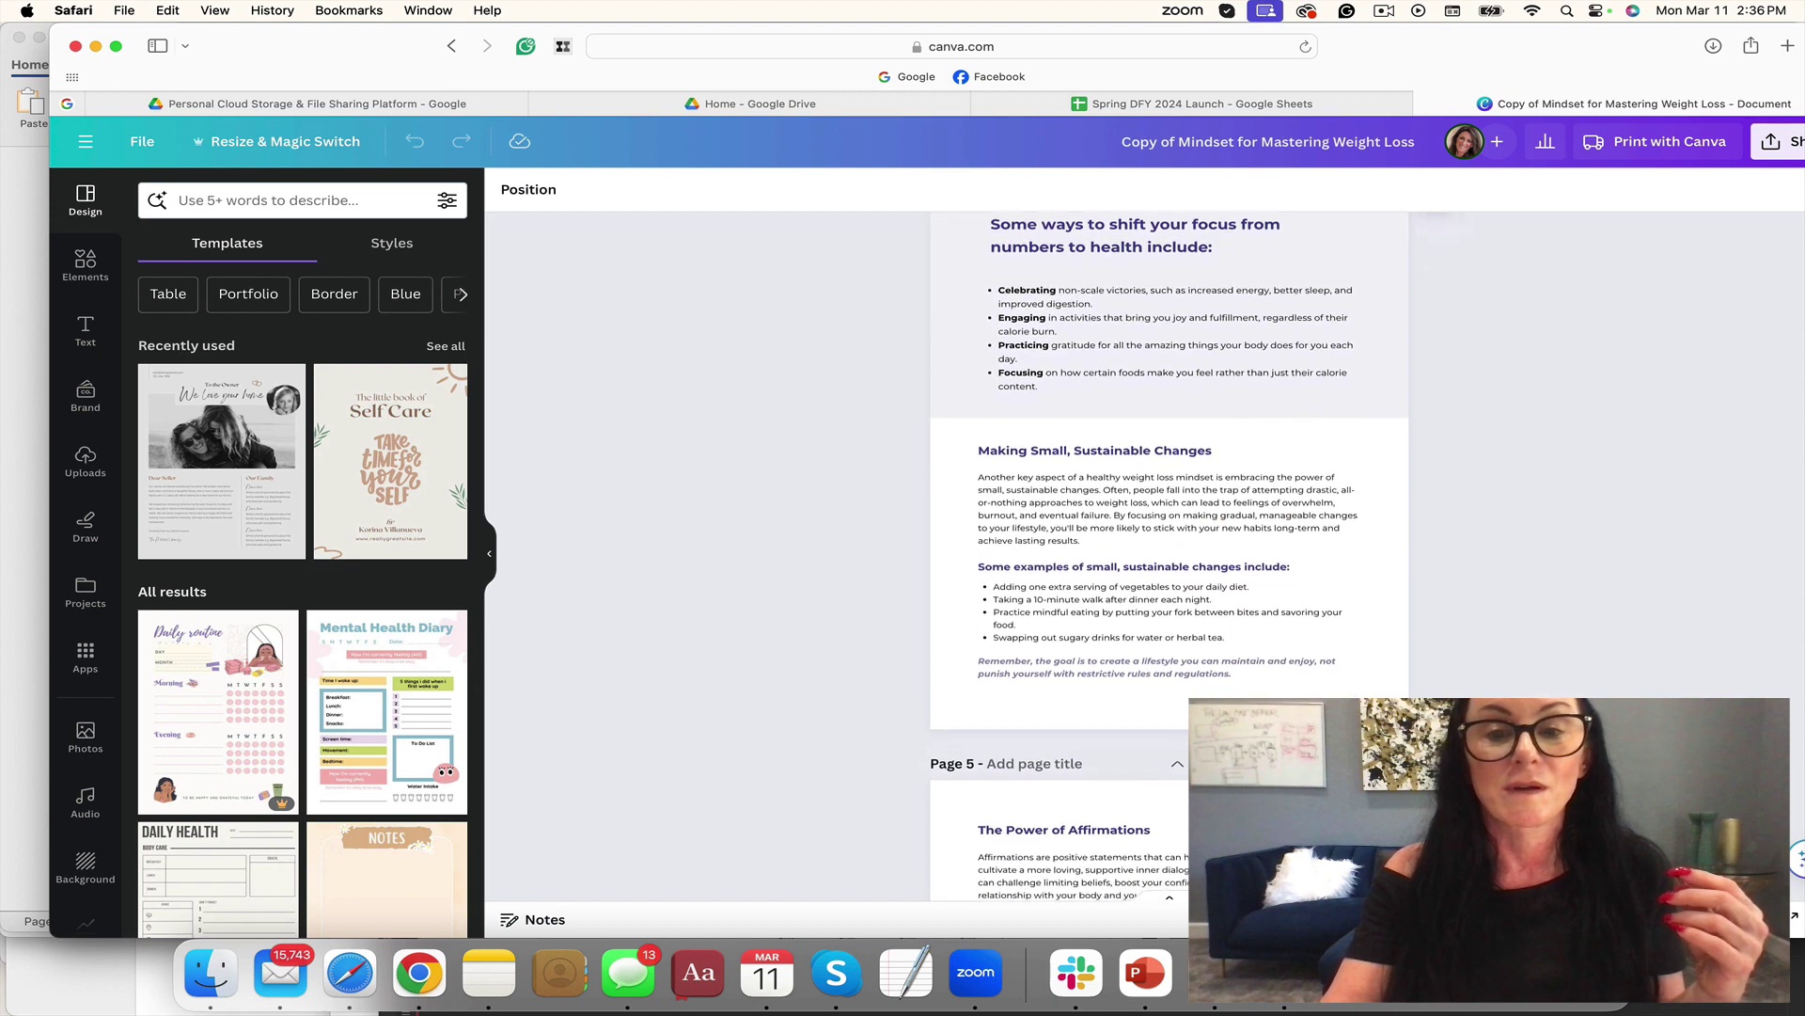
{"action": "scroll", "coordinate": [1169, 555], "scroll_direction": "down", "scroll_amount": 1}
{"action": "scroll", "coordinate": [1170, 555], "scroll_direction": "down", "scroll_amount": 5}
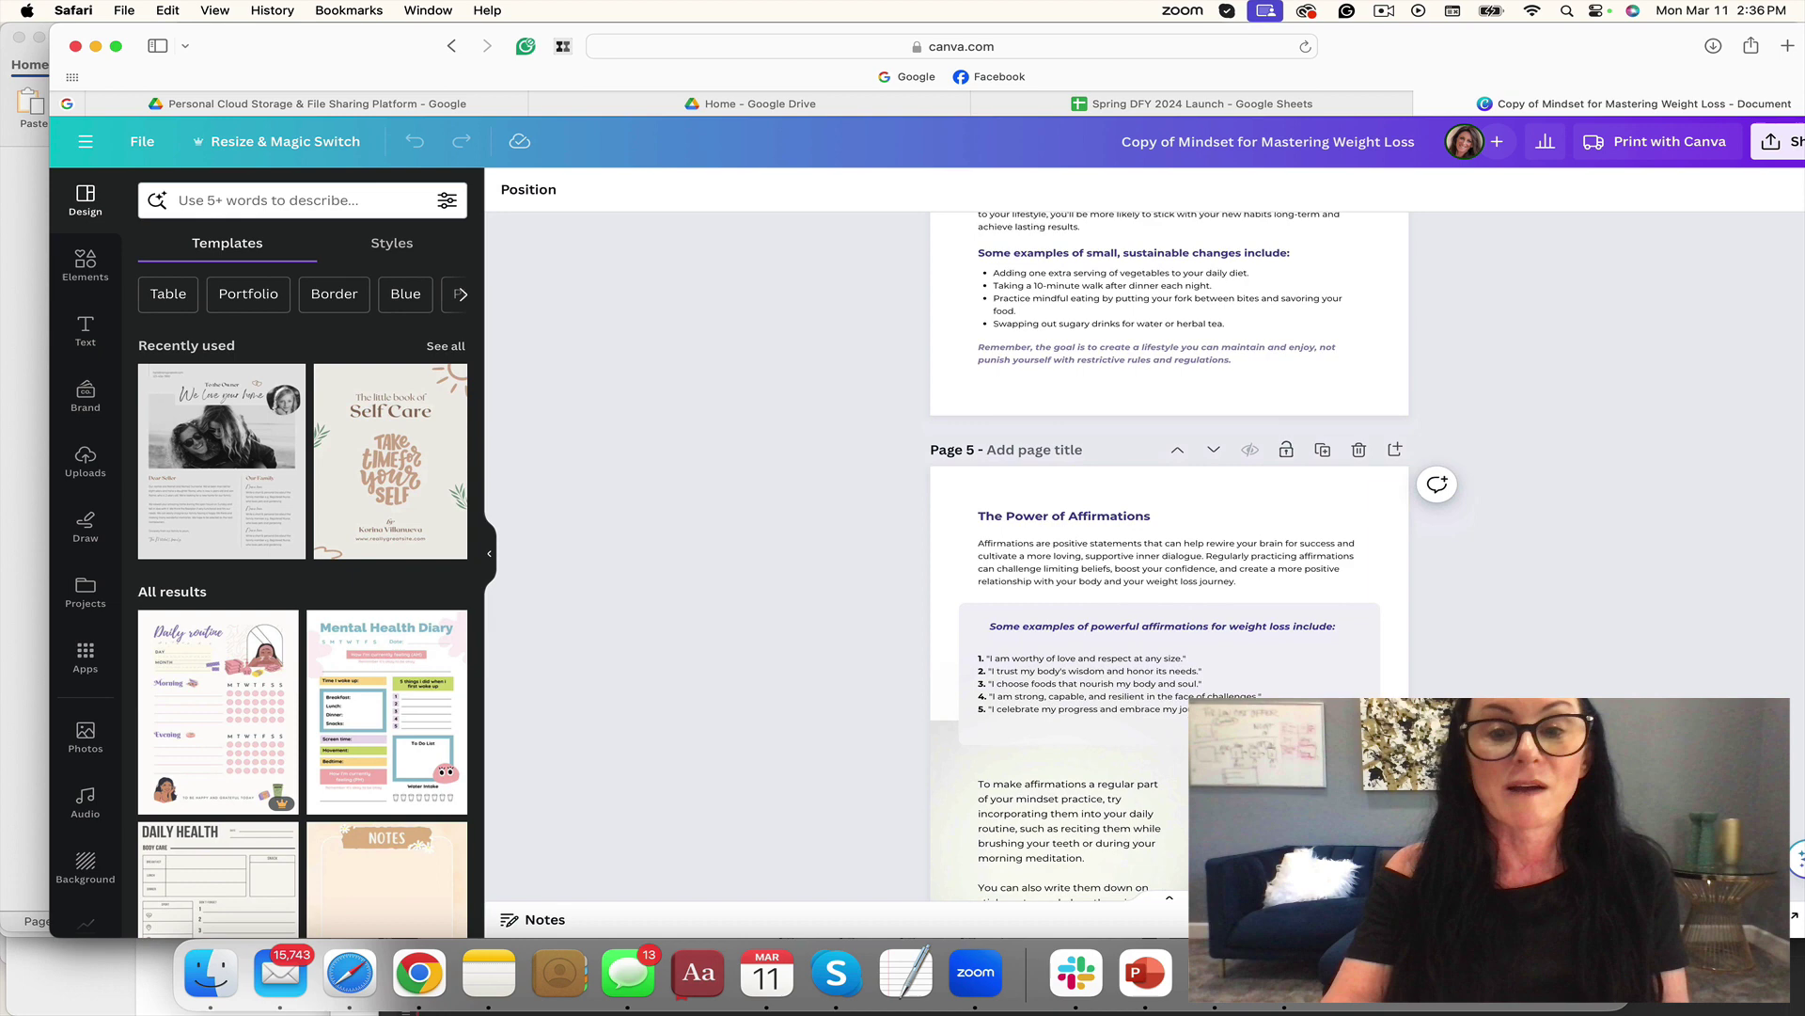
{"action": "scroll", "coordinate": [1170, 555], "scroll_direction": "down", "scroll_amount": 1}
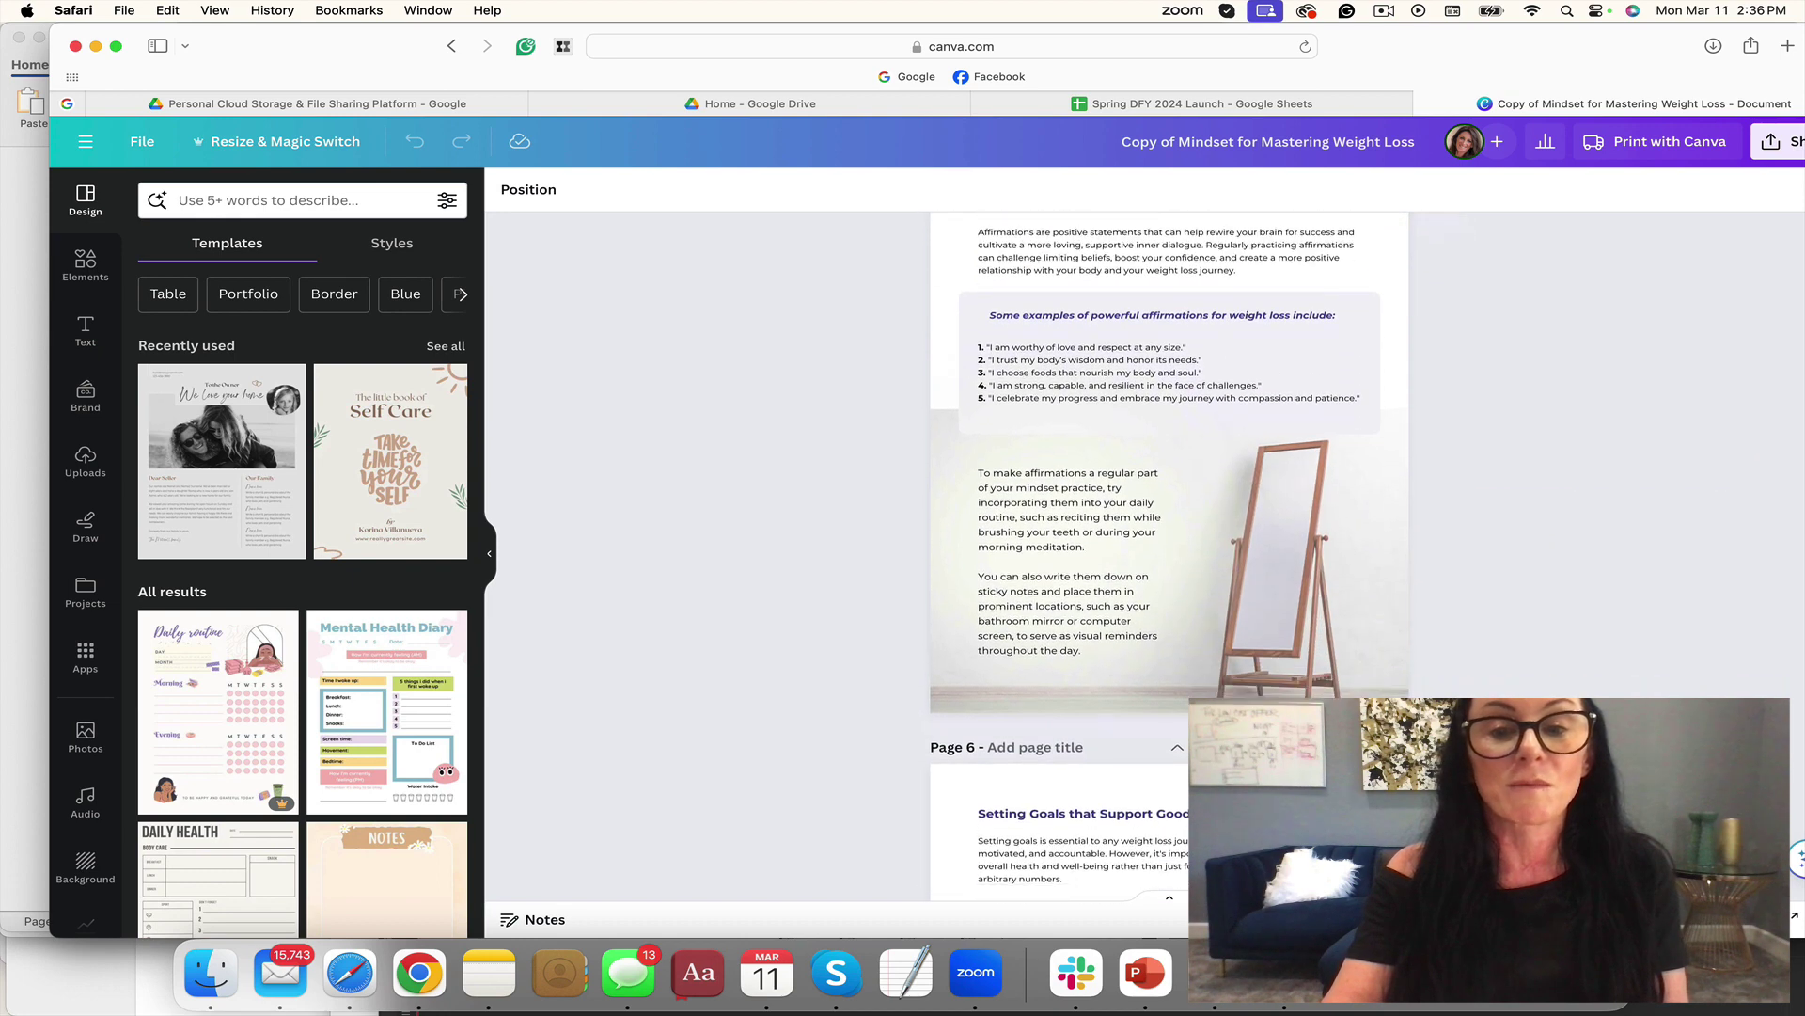
{"action": "scroll", "coordinate": [1170, 555], "scroll_direction": "down", "scroll_amount": 6}
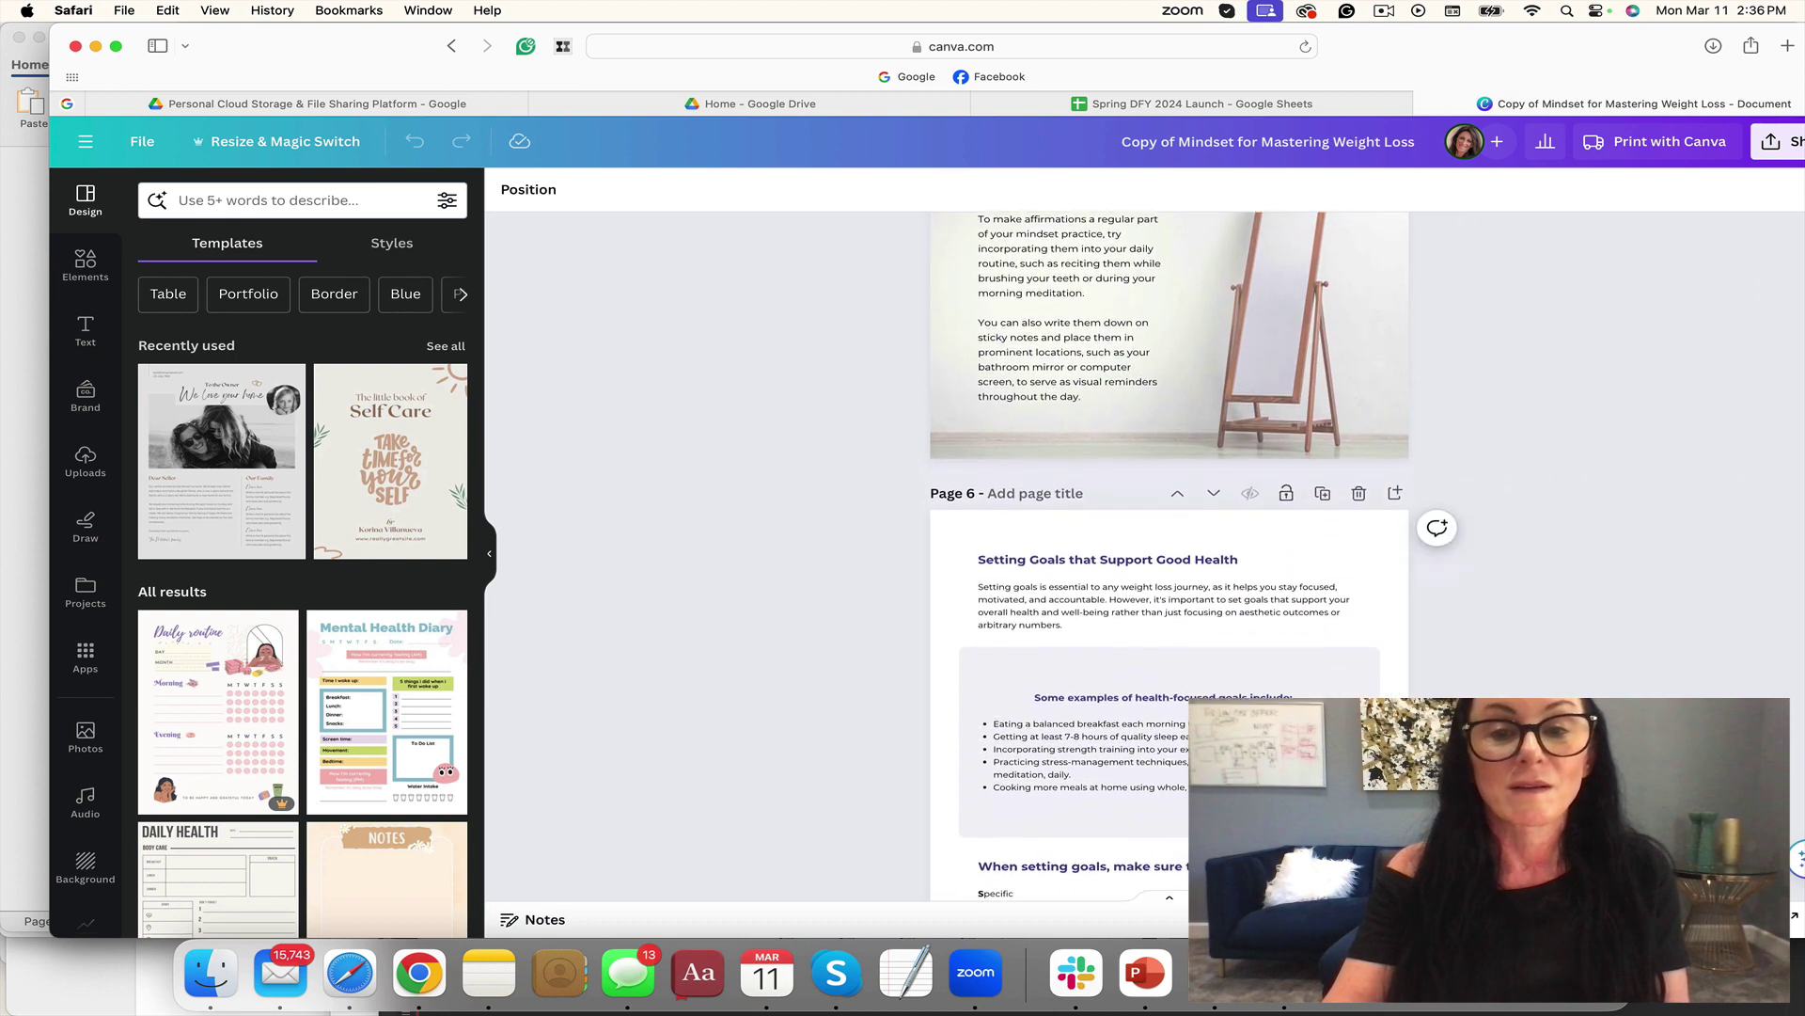
{"action": "scroll", "coordinate": [1170, 555], "scroll_direction": "down", "scroll_amount": 3}
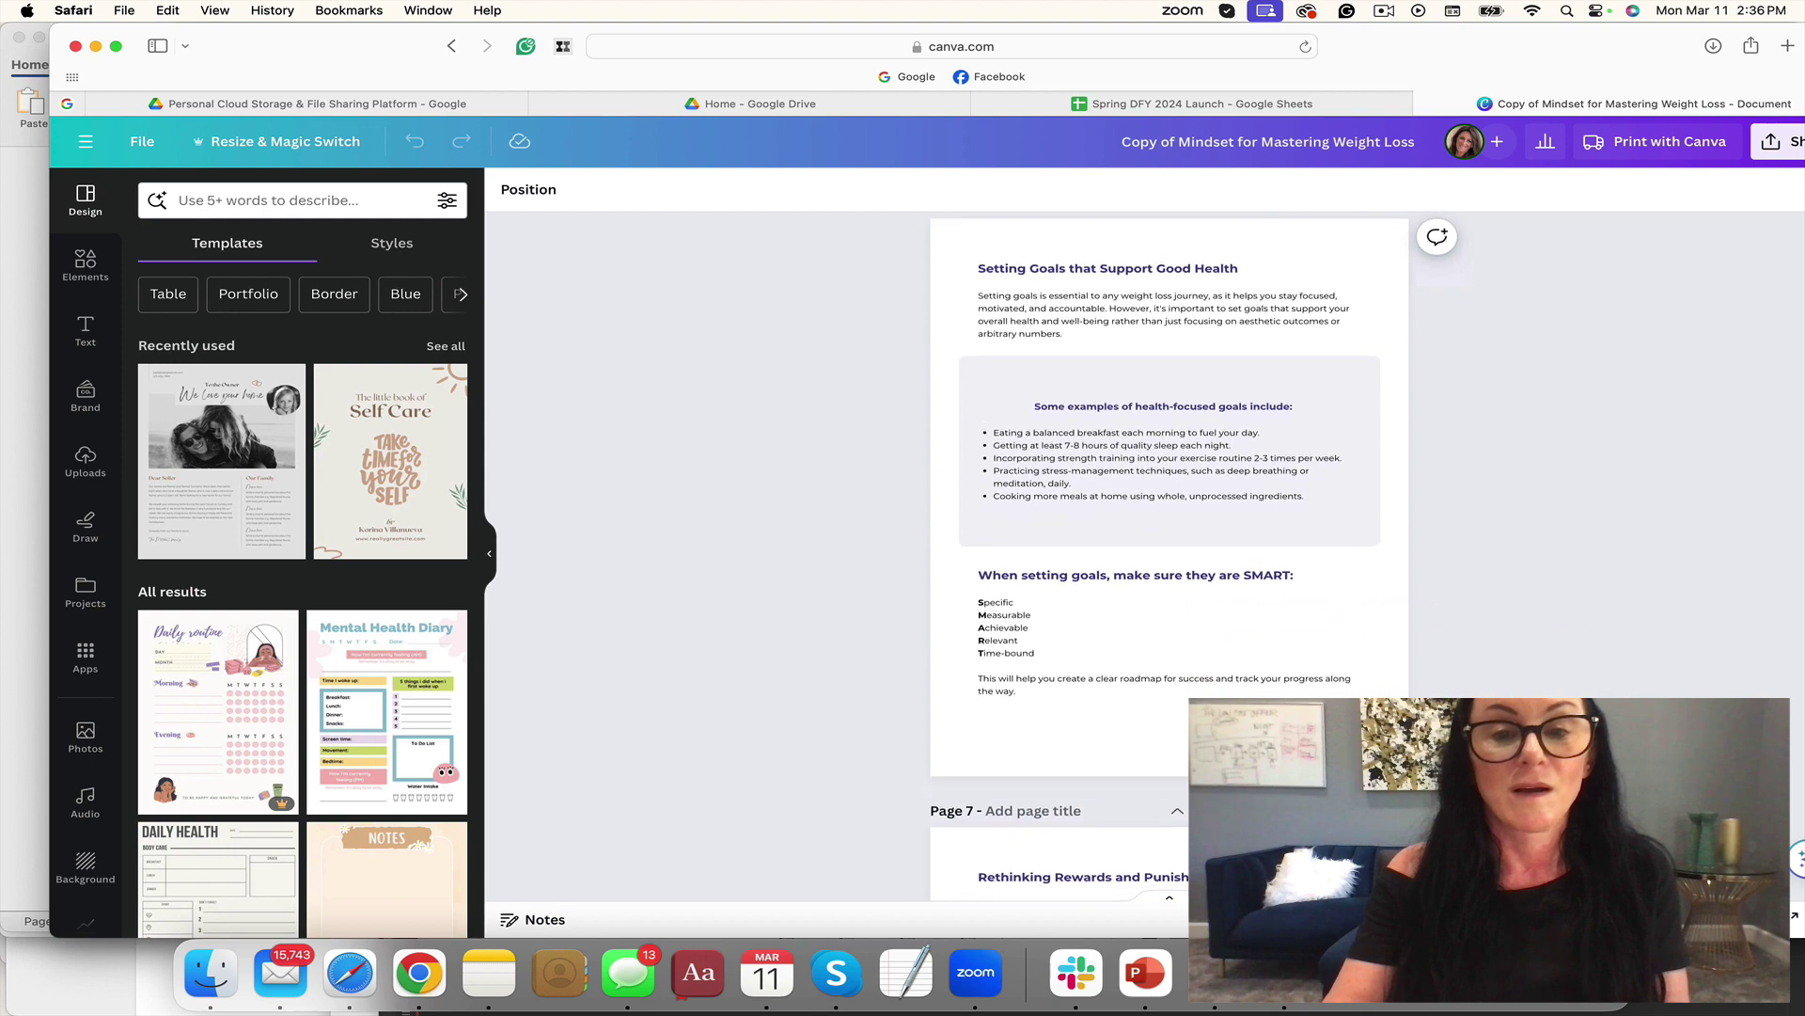
{"action": "scroll", "coordinate": [1169, 555], "scroll_direction": "down", "scroll_amount": 4}
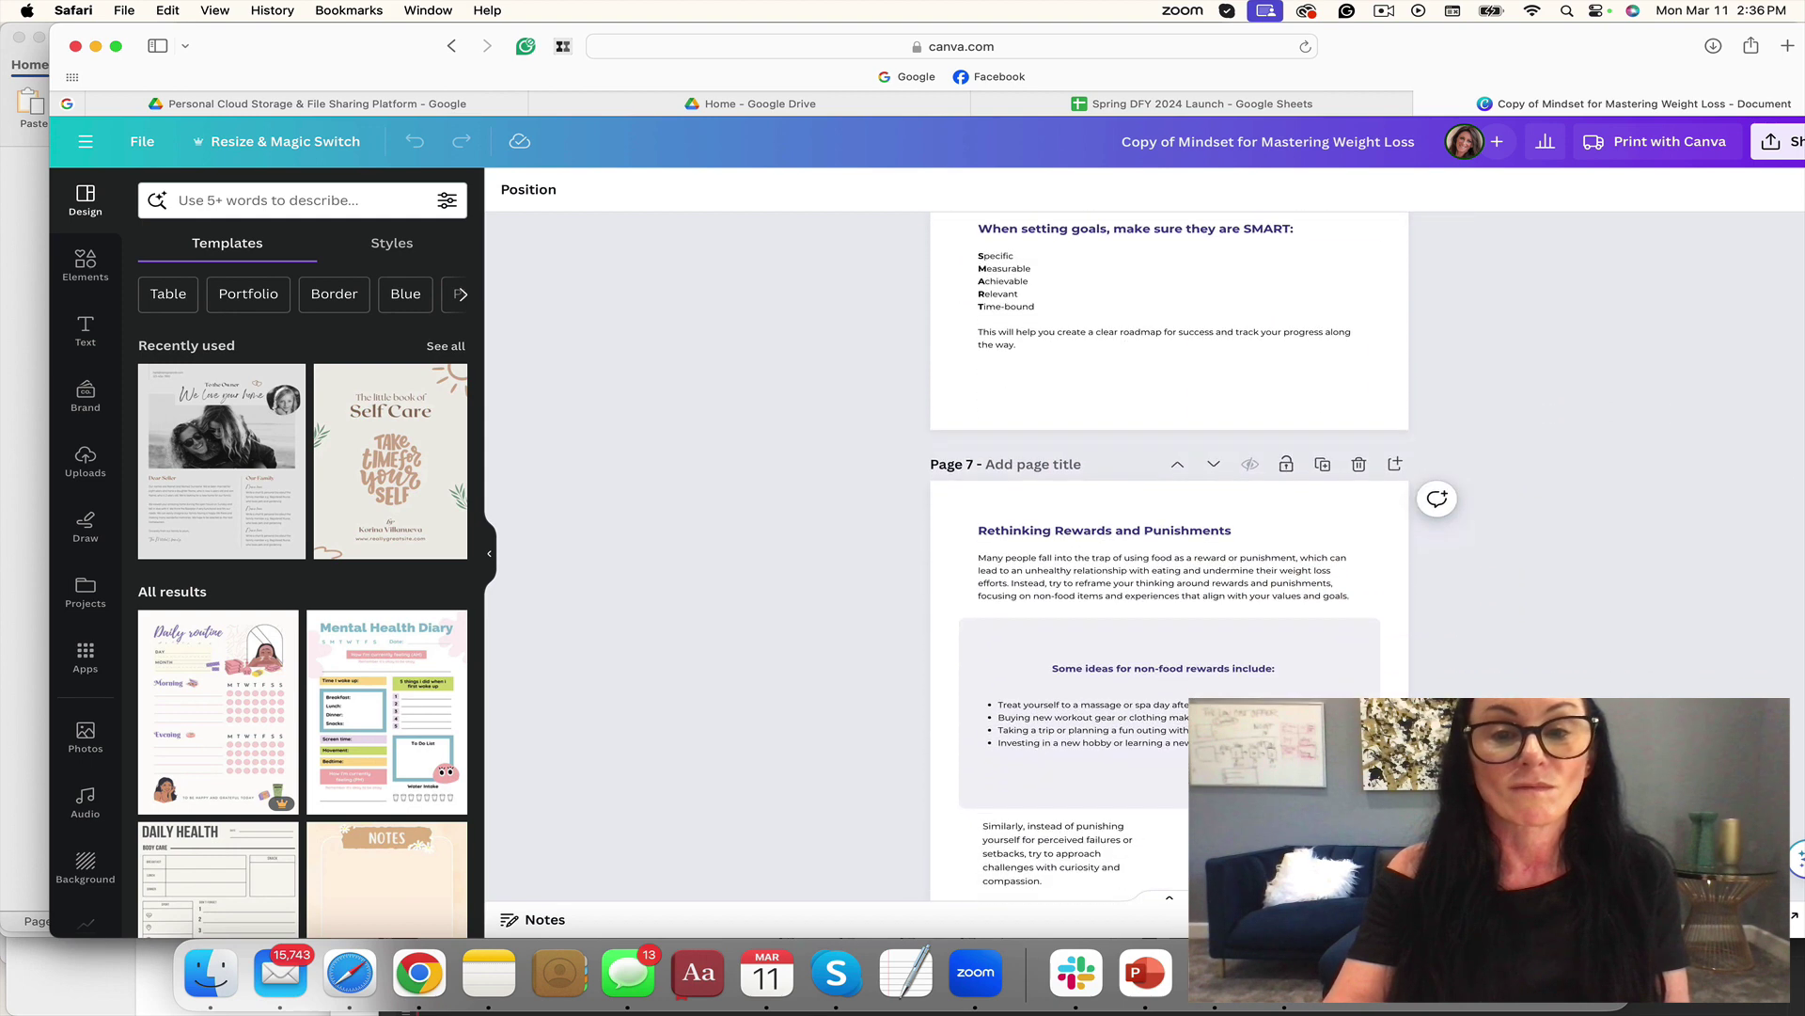
{"action": "scroll", "coordinate": [1170, 554], "scroll_direction": "down", "scroll_amount": 4}
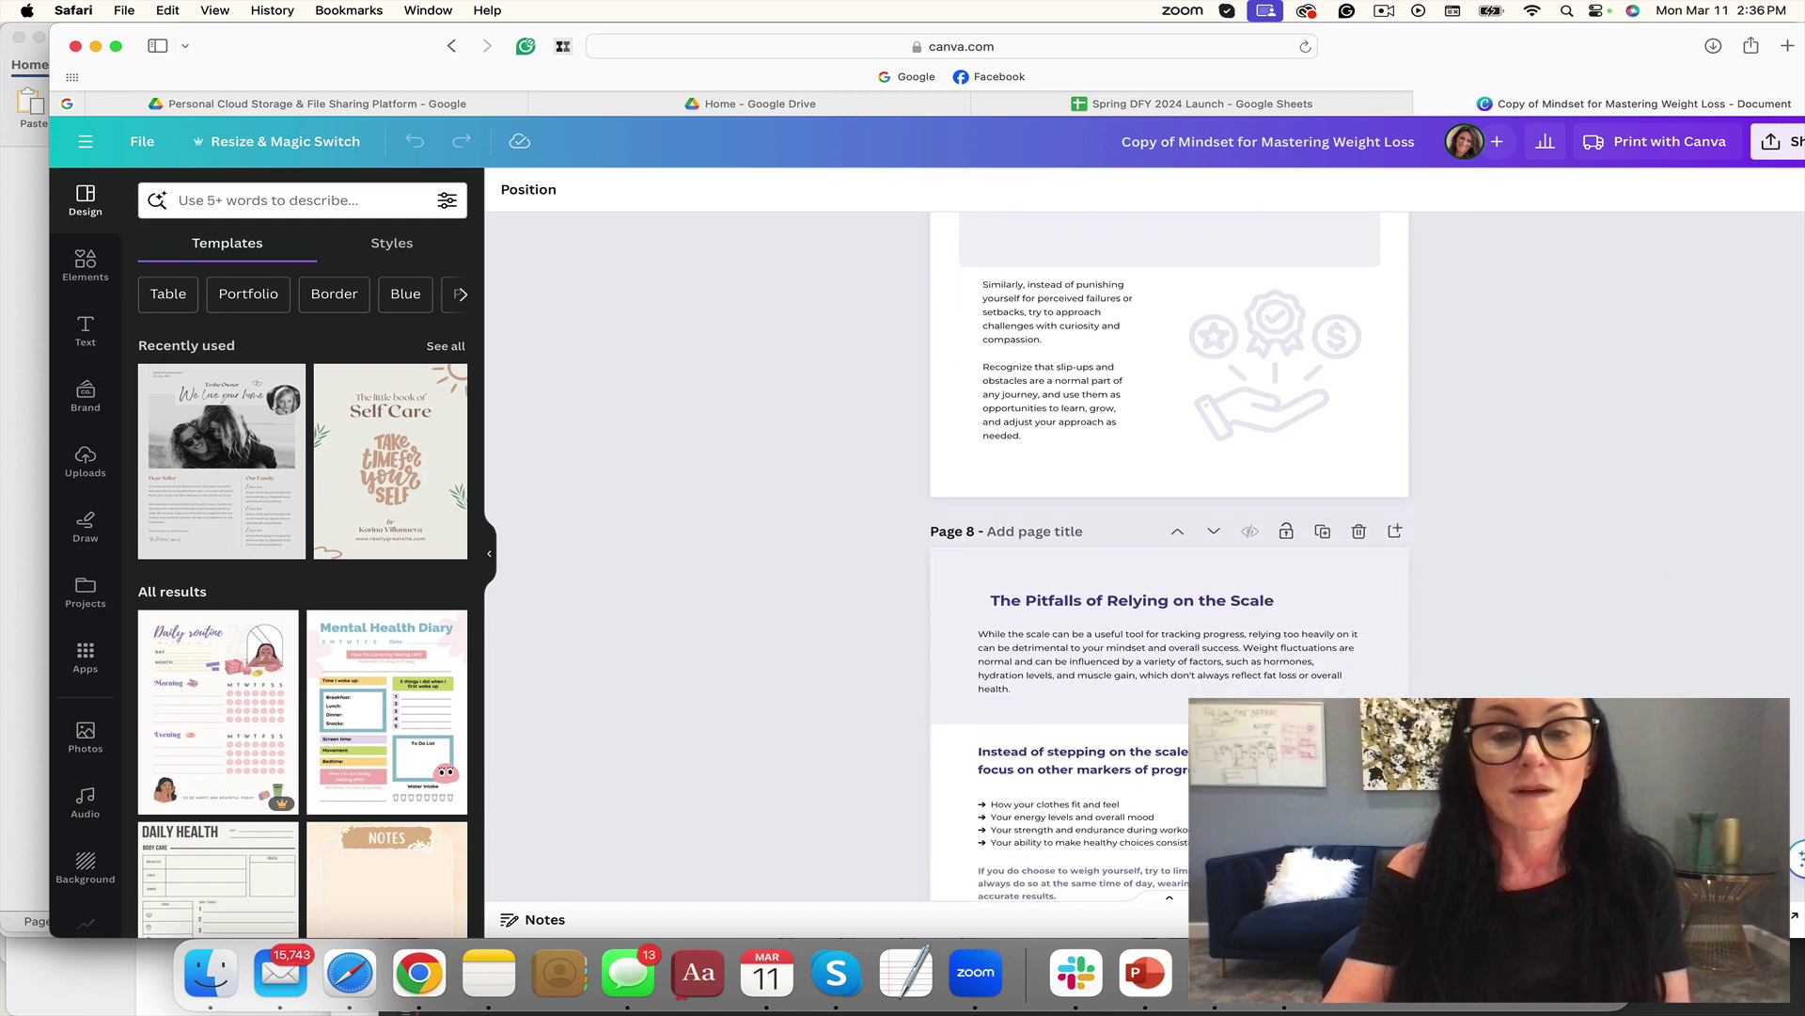
{"action": "scroll", "coordinate": [1170, 555], "scroll_direction": "down", "scroll_amount": 6}
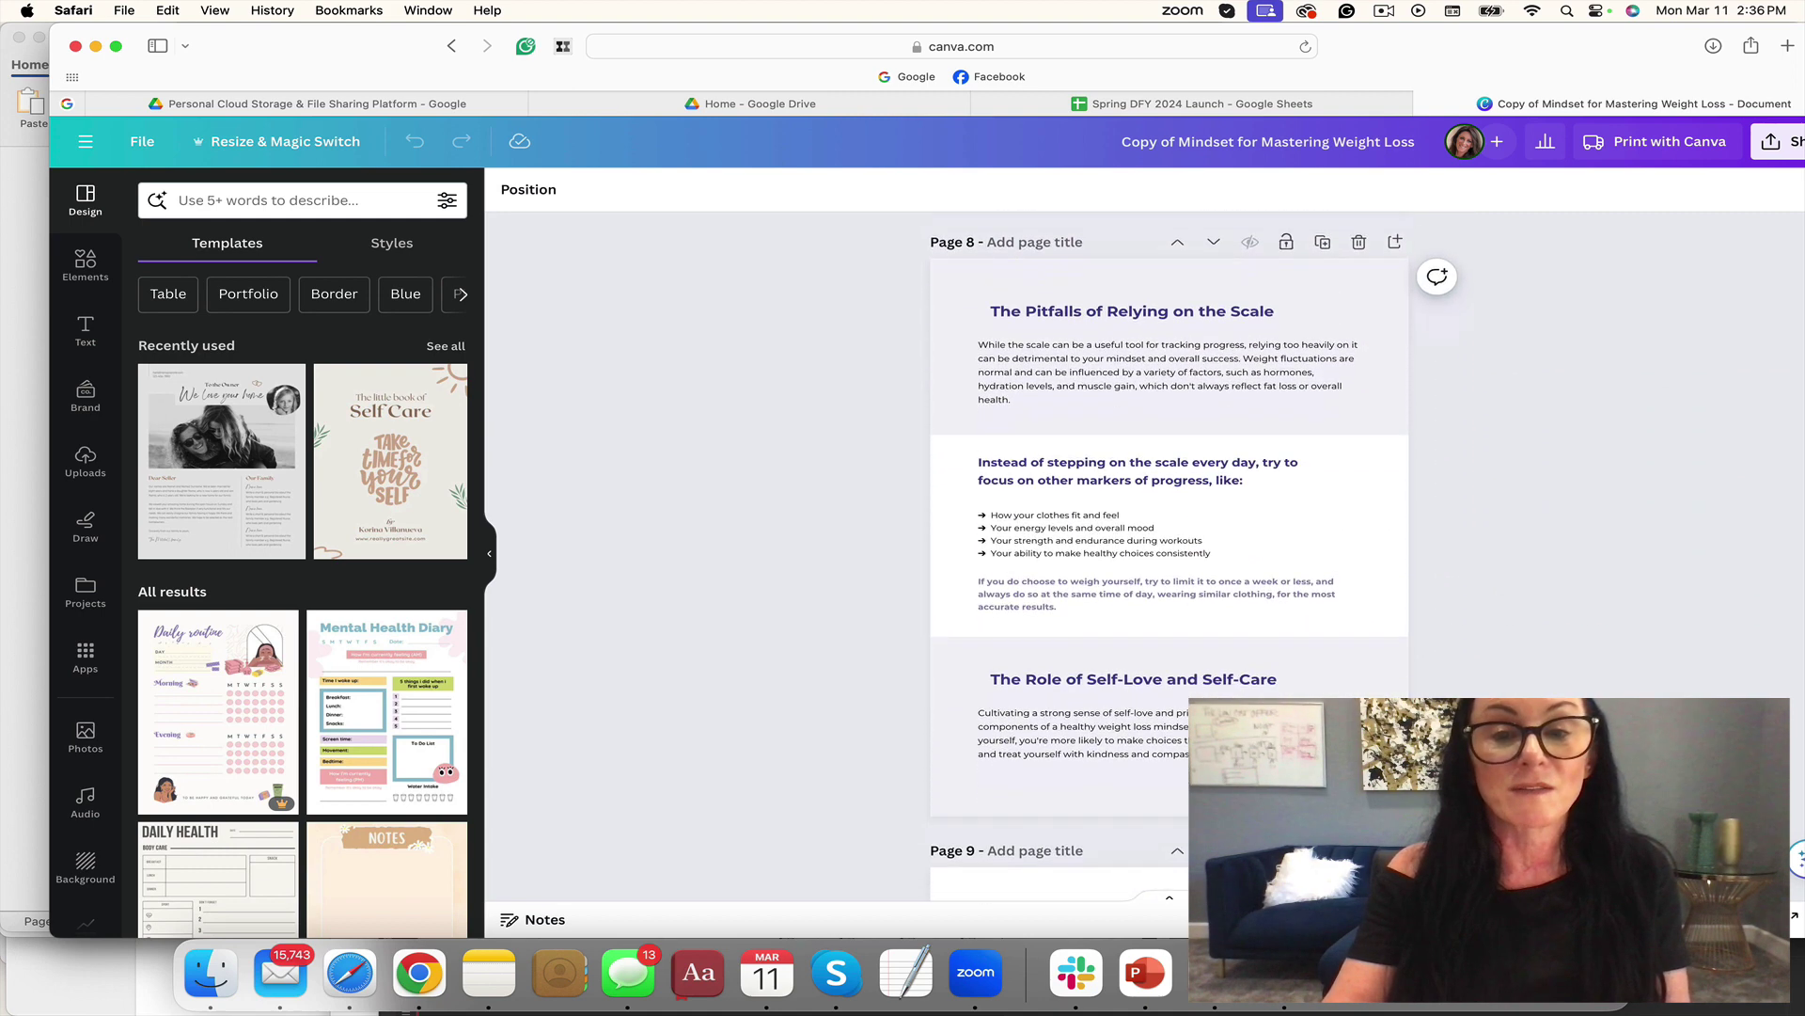
{"action": "scroll", "coordinate": [1170, 555], "scroll_direction": "down", "scroll_amount": 3}
{"action": "scroll", "coordinate": [1169, 554], "scroll_direction": "down", "scroll_amount": 6}
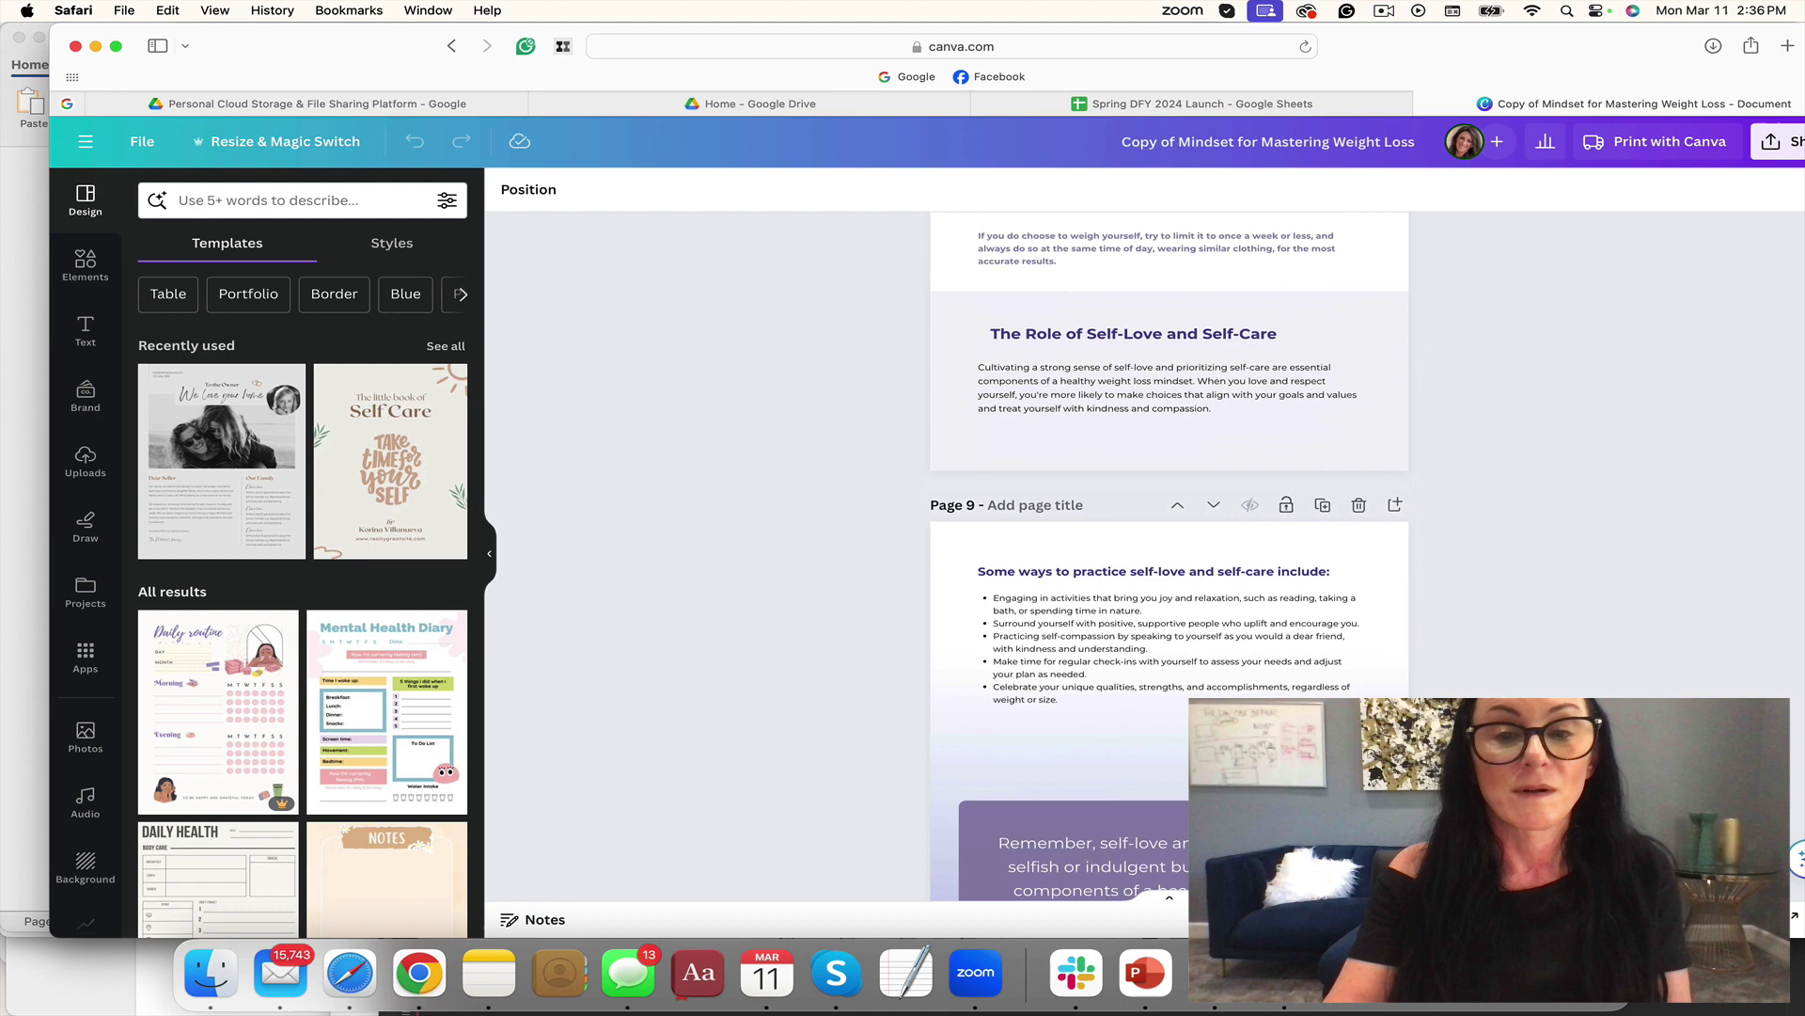
{"action": "scroll", "coordinate": [1169, 555], "scroll_direction": "down", "scroll_amount": 1}
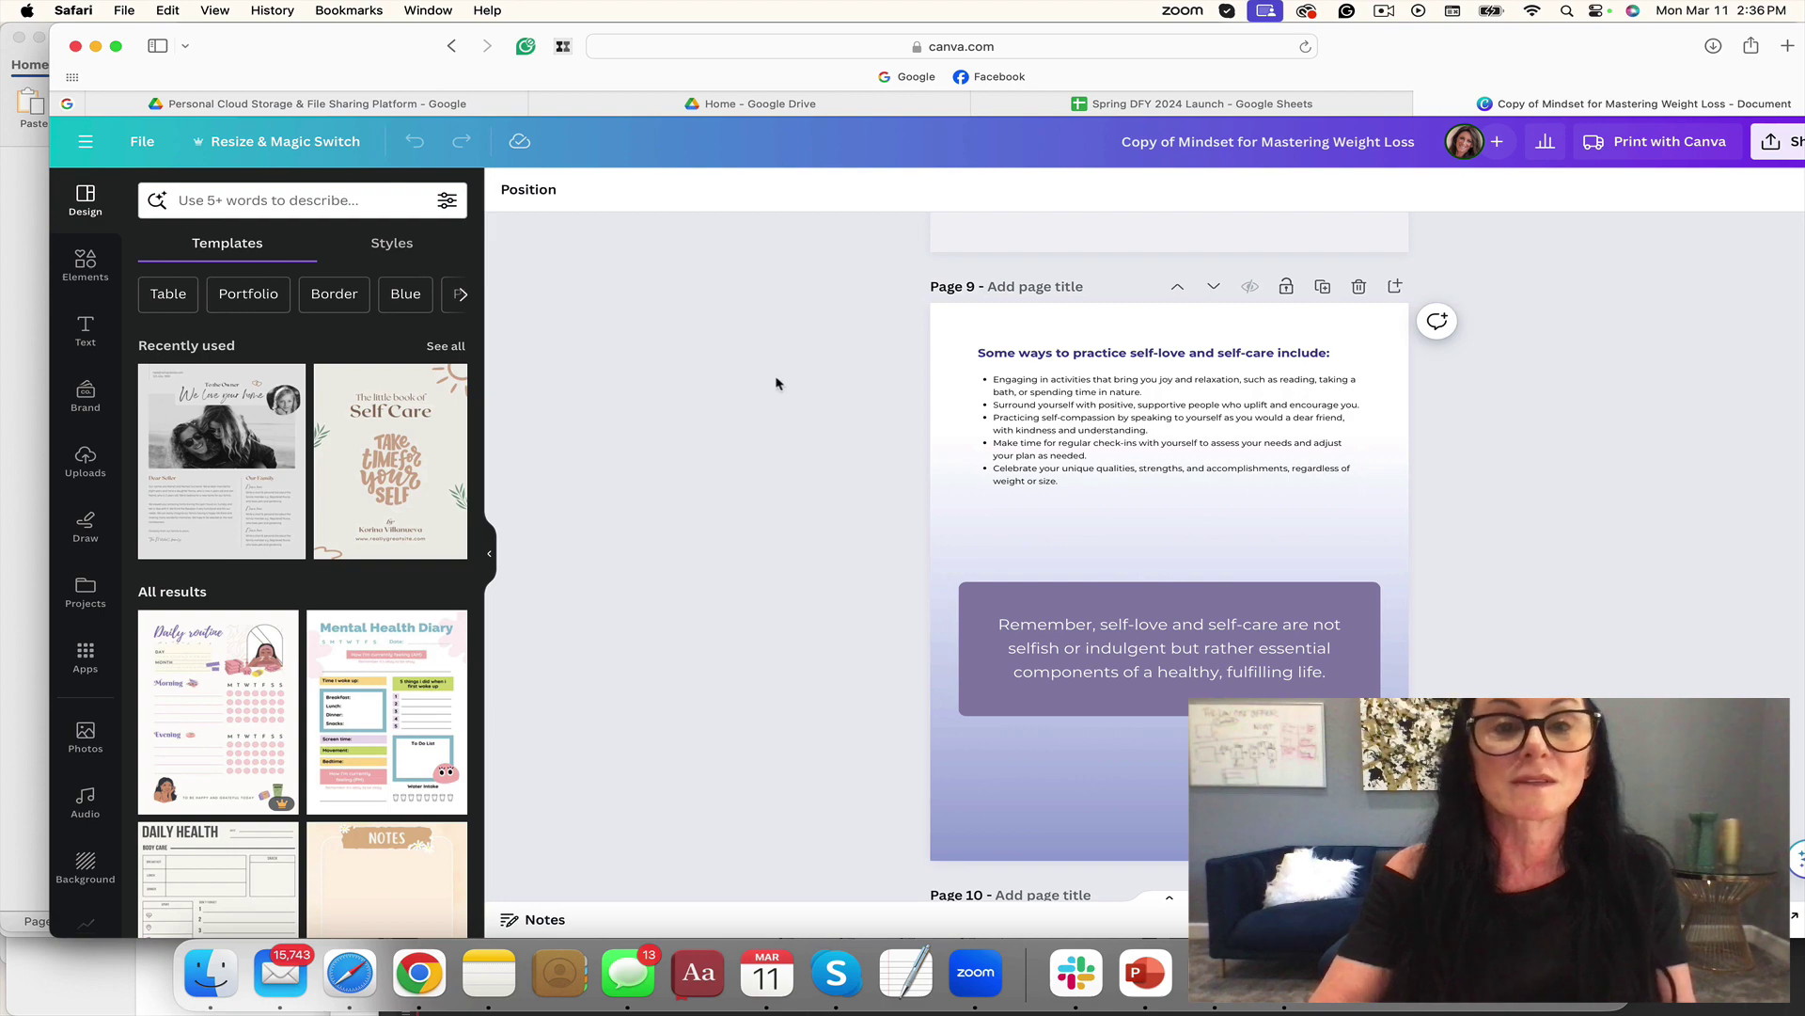
Switch to Finder, open the 10 Images and Canva Template folder, and select the Canva Template docx.
{"action": "left_click", "coordinate": [96, 46]}
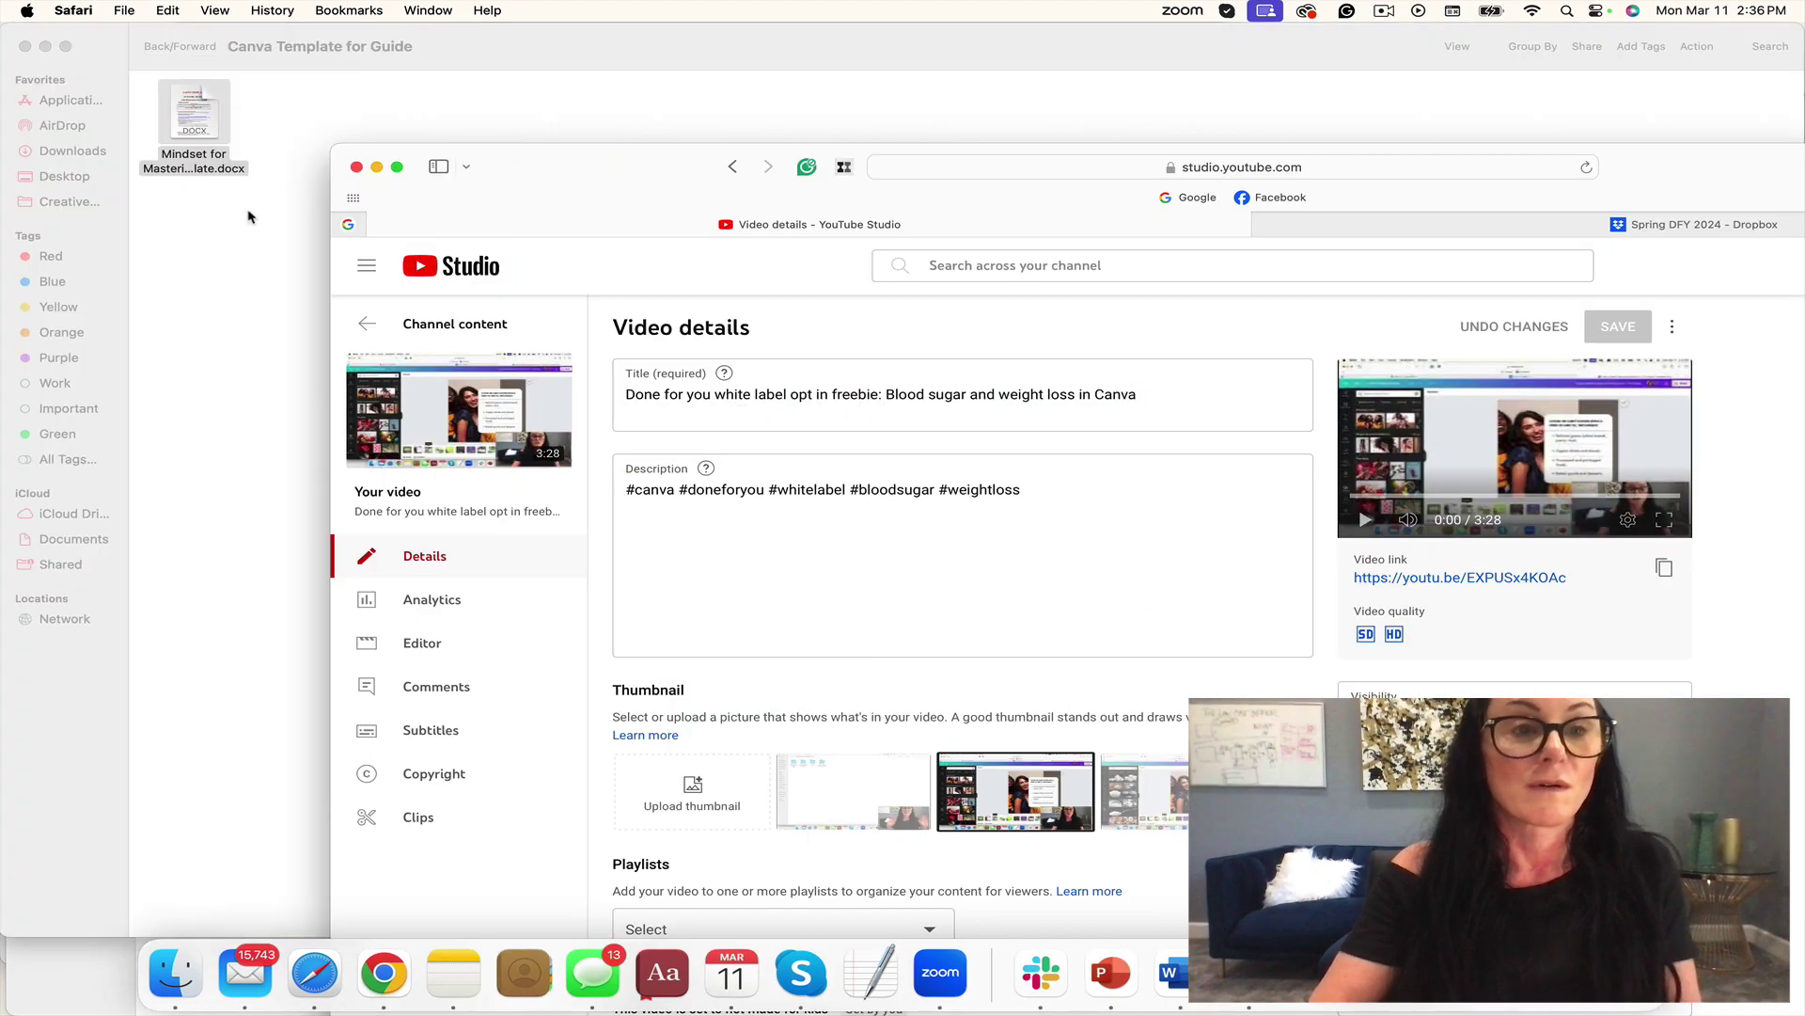
{"action": "left_click", "coordinate": [248, 216]}
{"action": "left_click", "coordinate": [161, 54]}
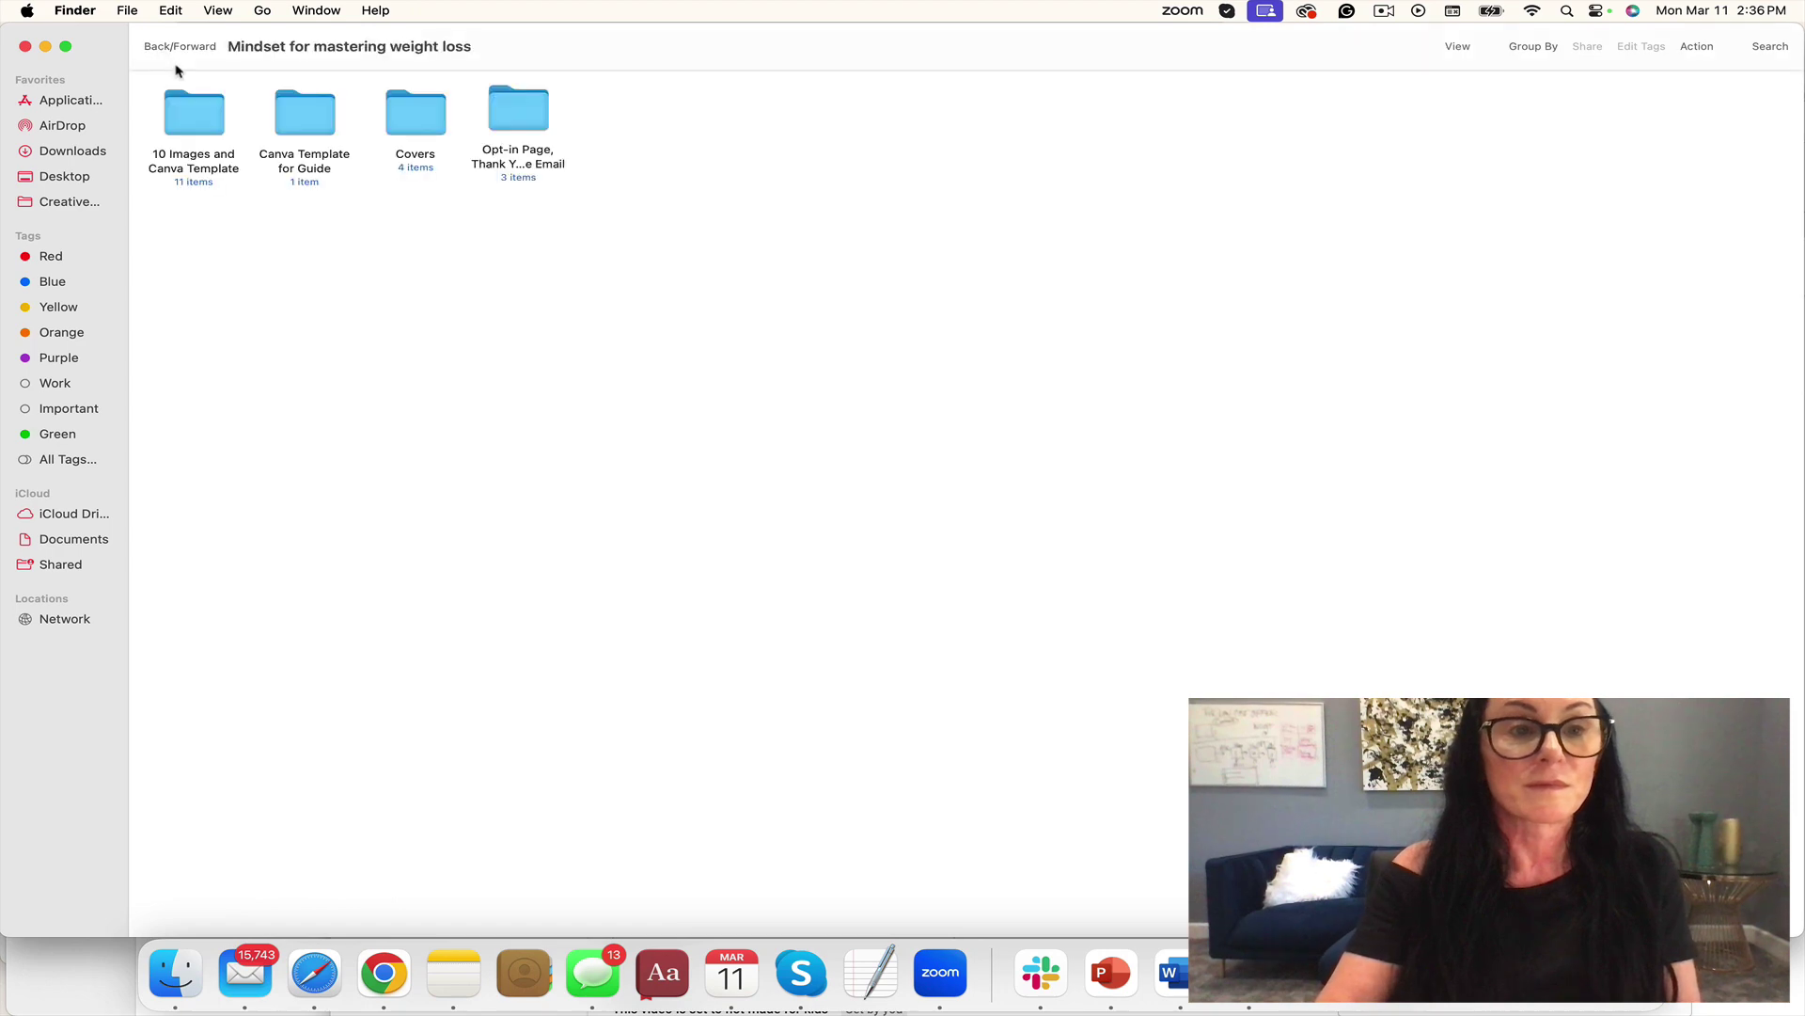
{"action": "double_click", "coordinate": [194, 118]}
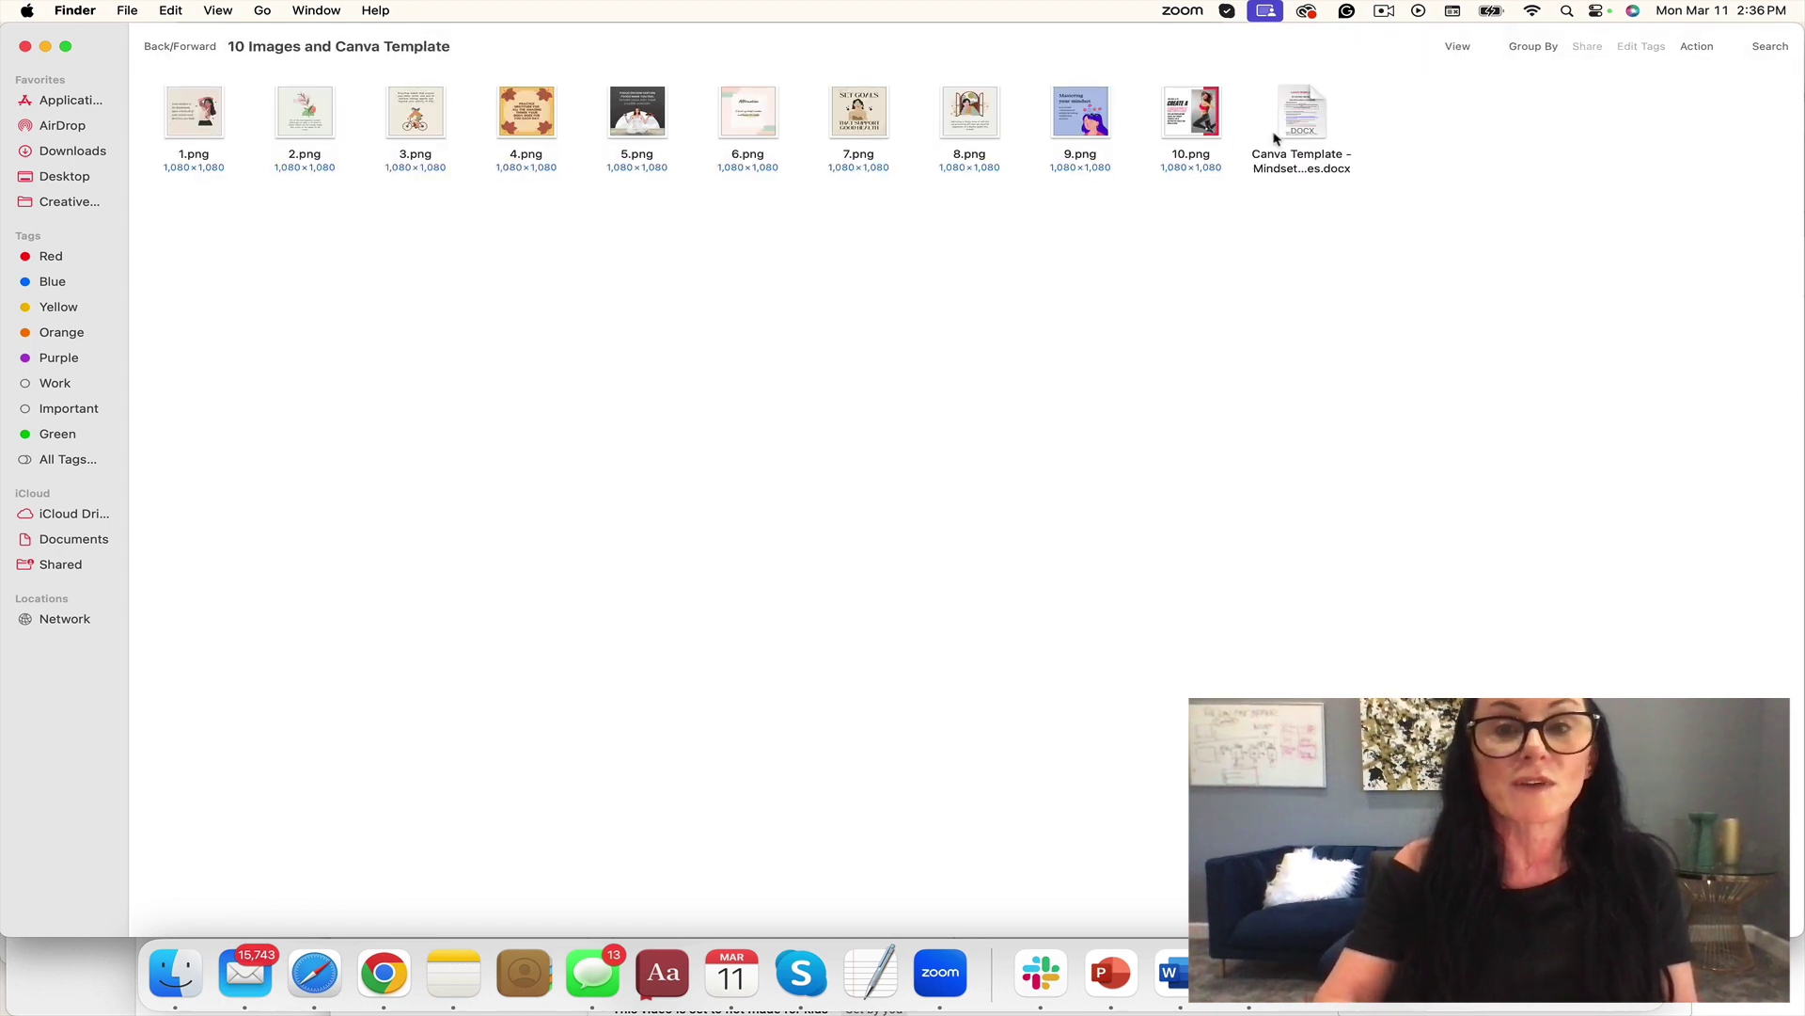
{"action": "left_click", "coordinate": [1319, 121]}
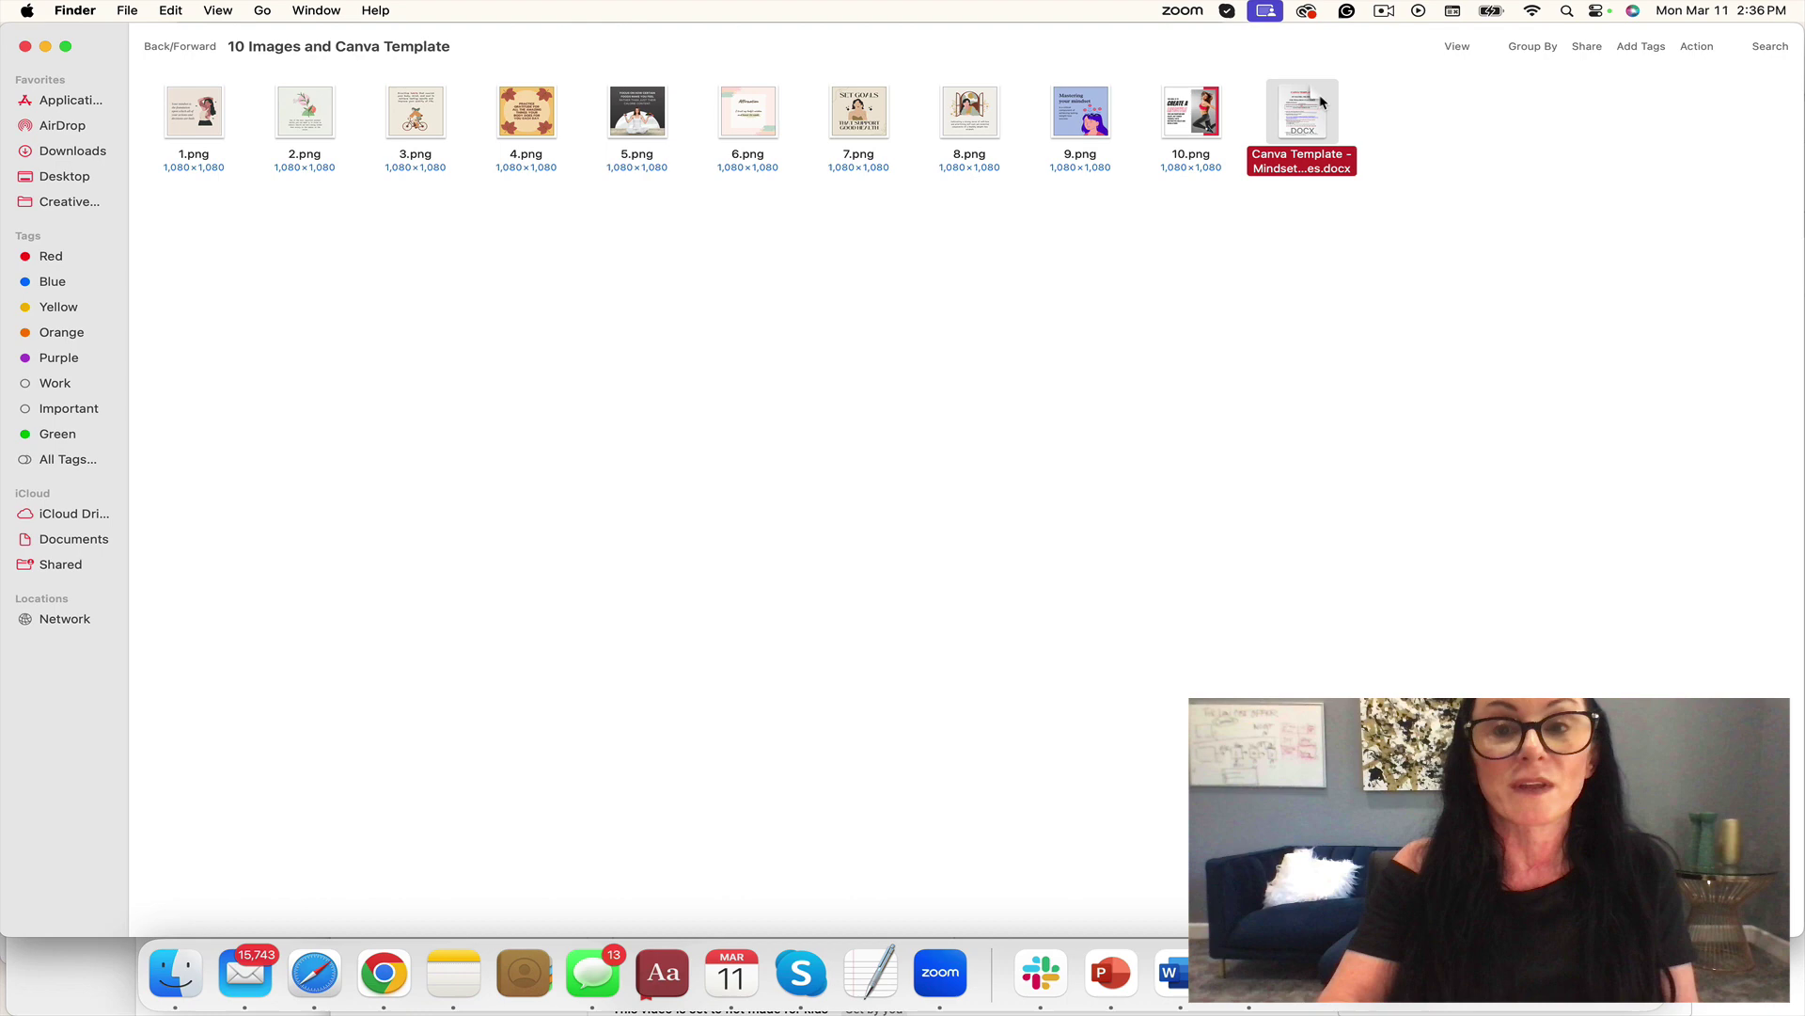
Open the Canva Template docx, follow its page-2 Template Download Link, and maximise Safari.
{"action": "double_click", "coordinate": [1309, 120]}
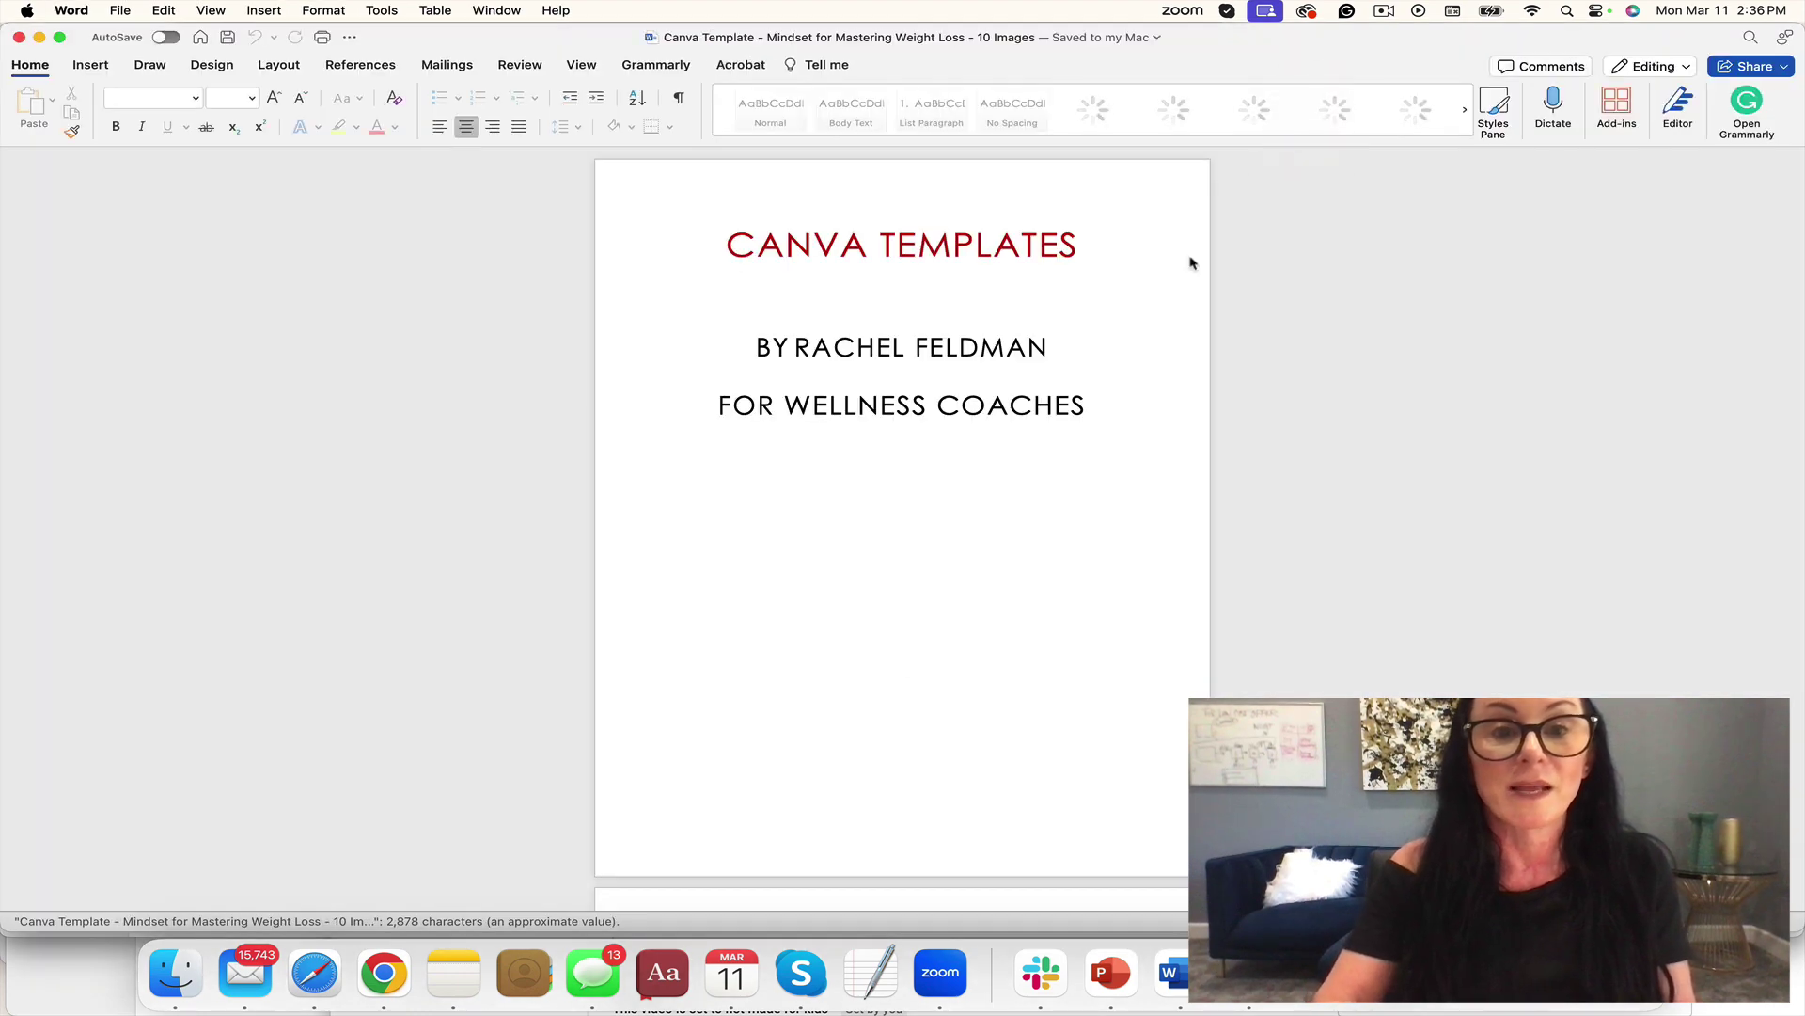
{"action": "right_click", "coordinate": [884, 667]}
{"action": "key", "text": "Escape"}
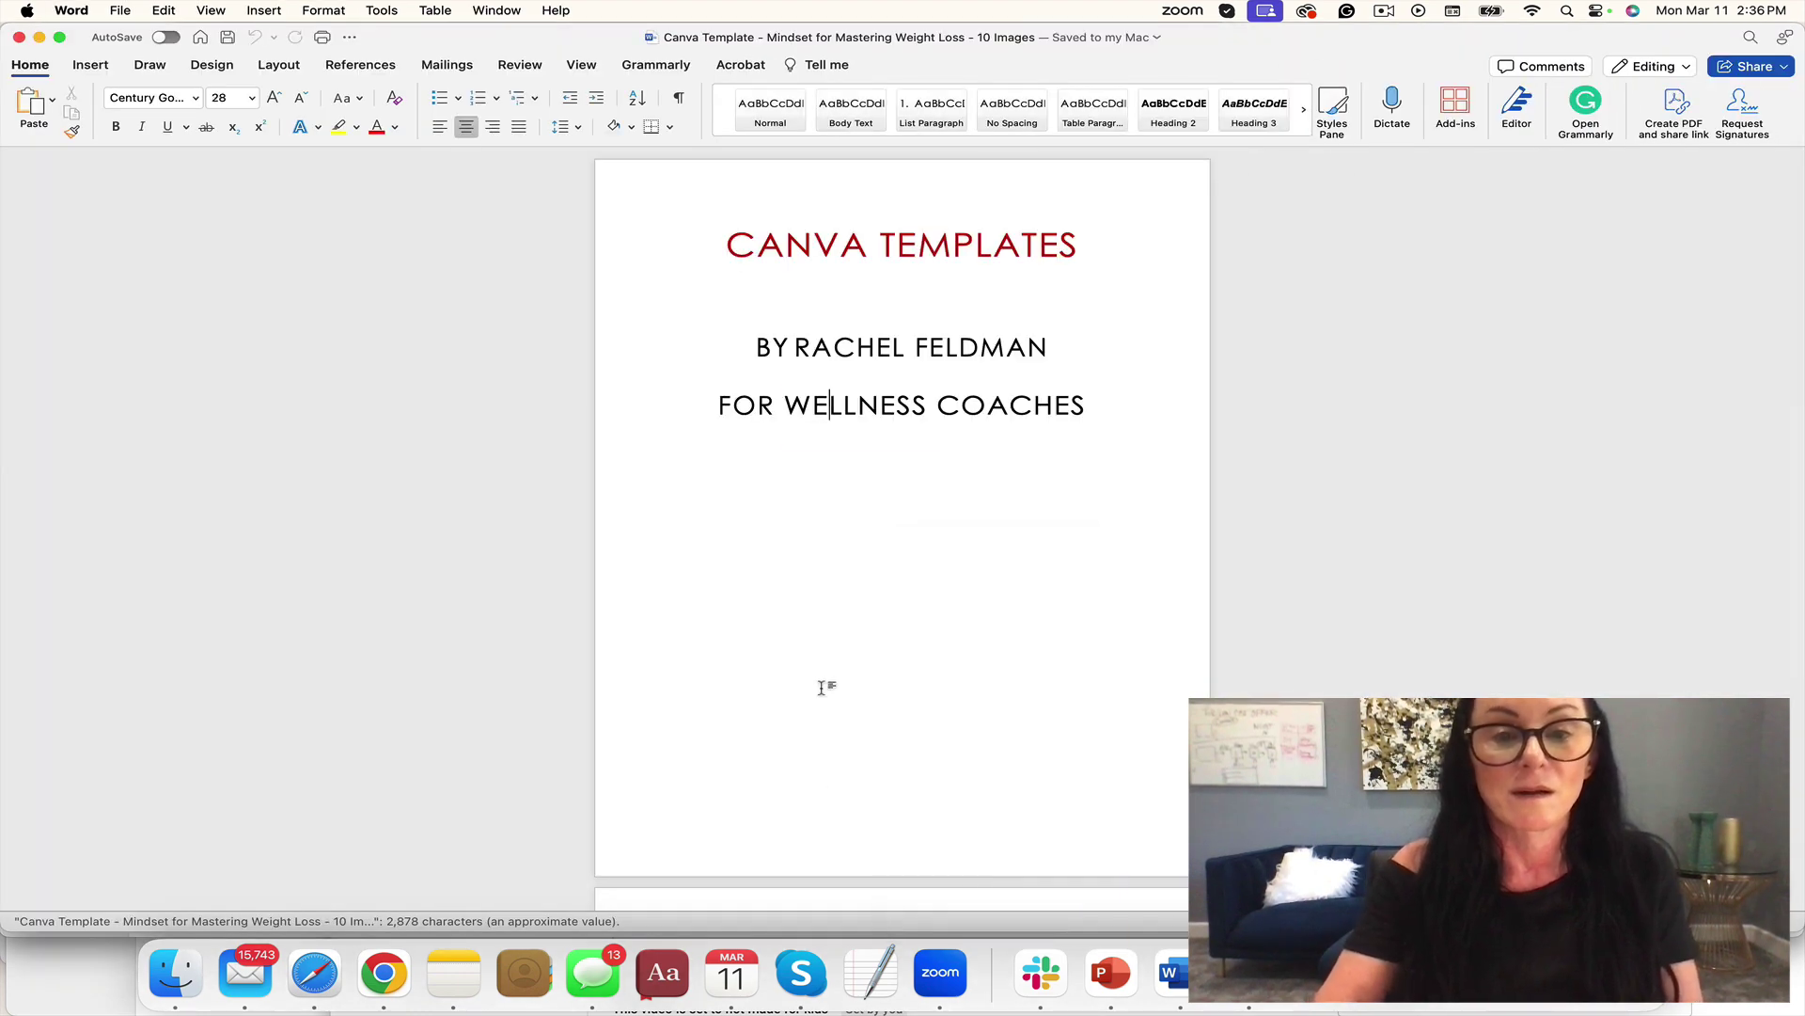
{"action": "left_click_drag", "start_coordinate": [827, 686], "coordinate": [834, 830]}
{"action": "left_click", "coordinate": [834, 831]}
{"action": "left_click", "coordinate": [789, 546]}
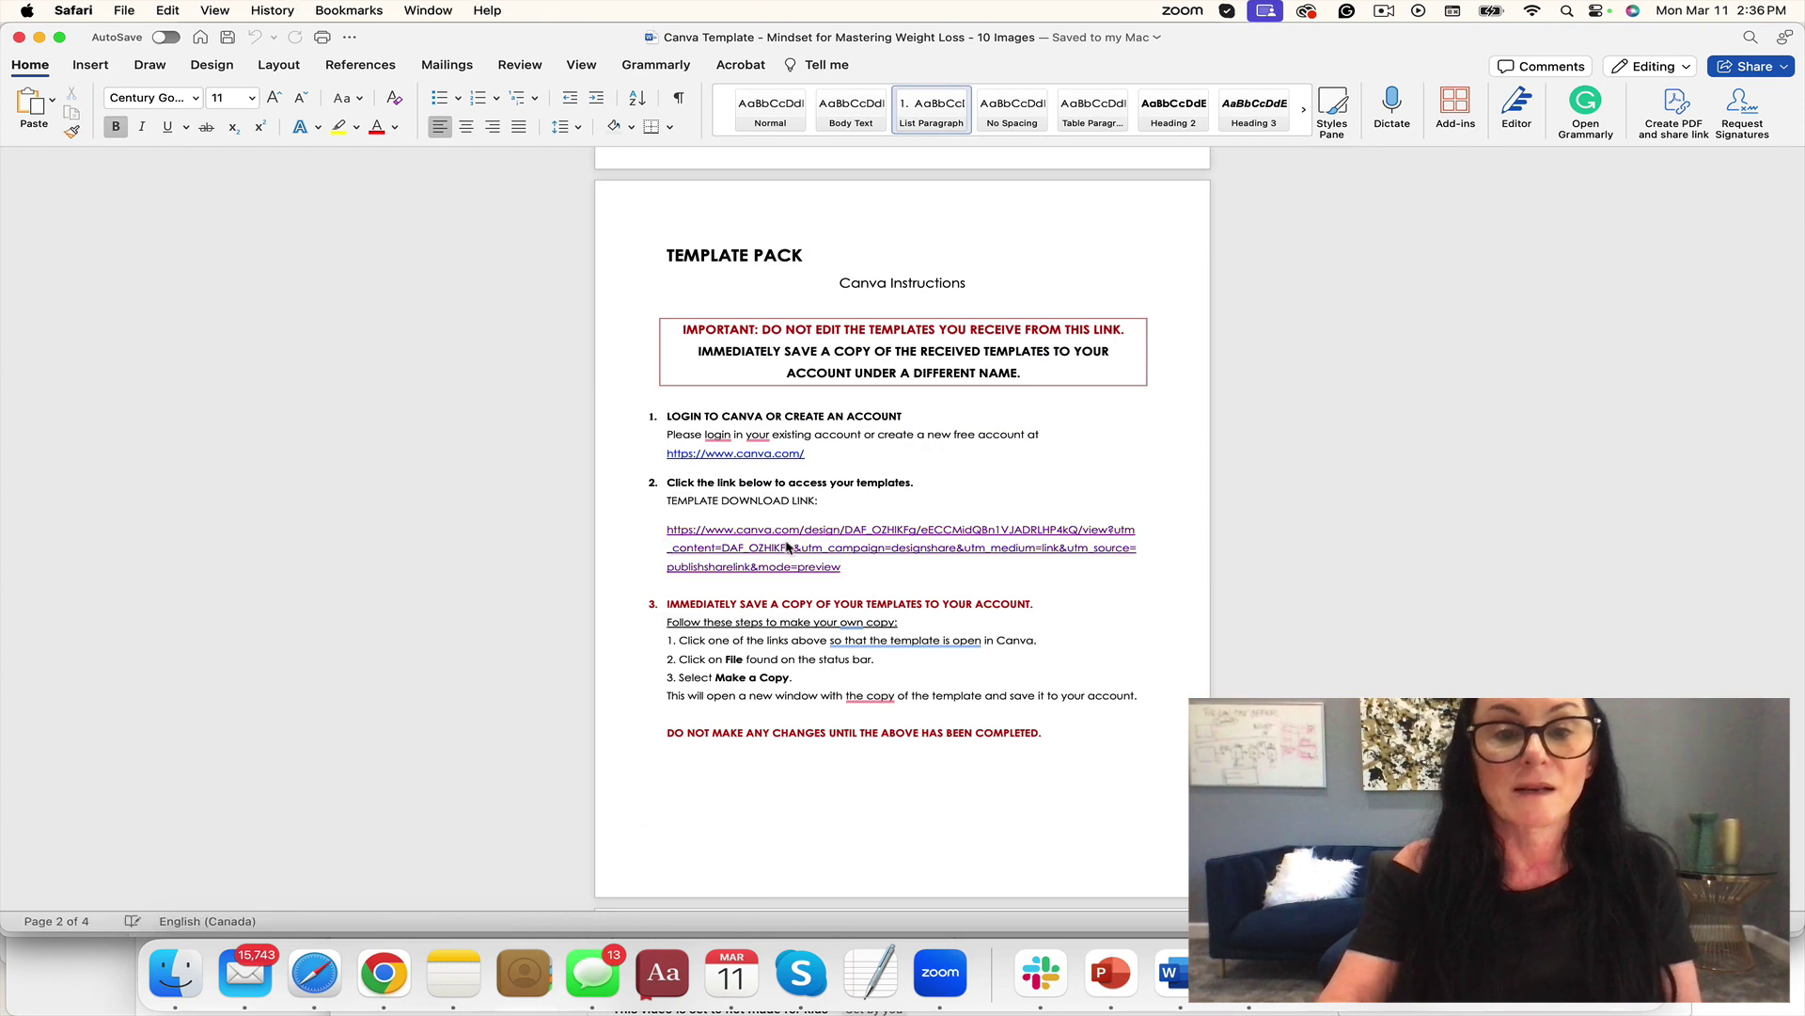
{"action": "left_click_drag", "start_coordinate": [674, 168], "coordinate": [350, 10]}
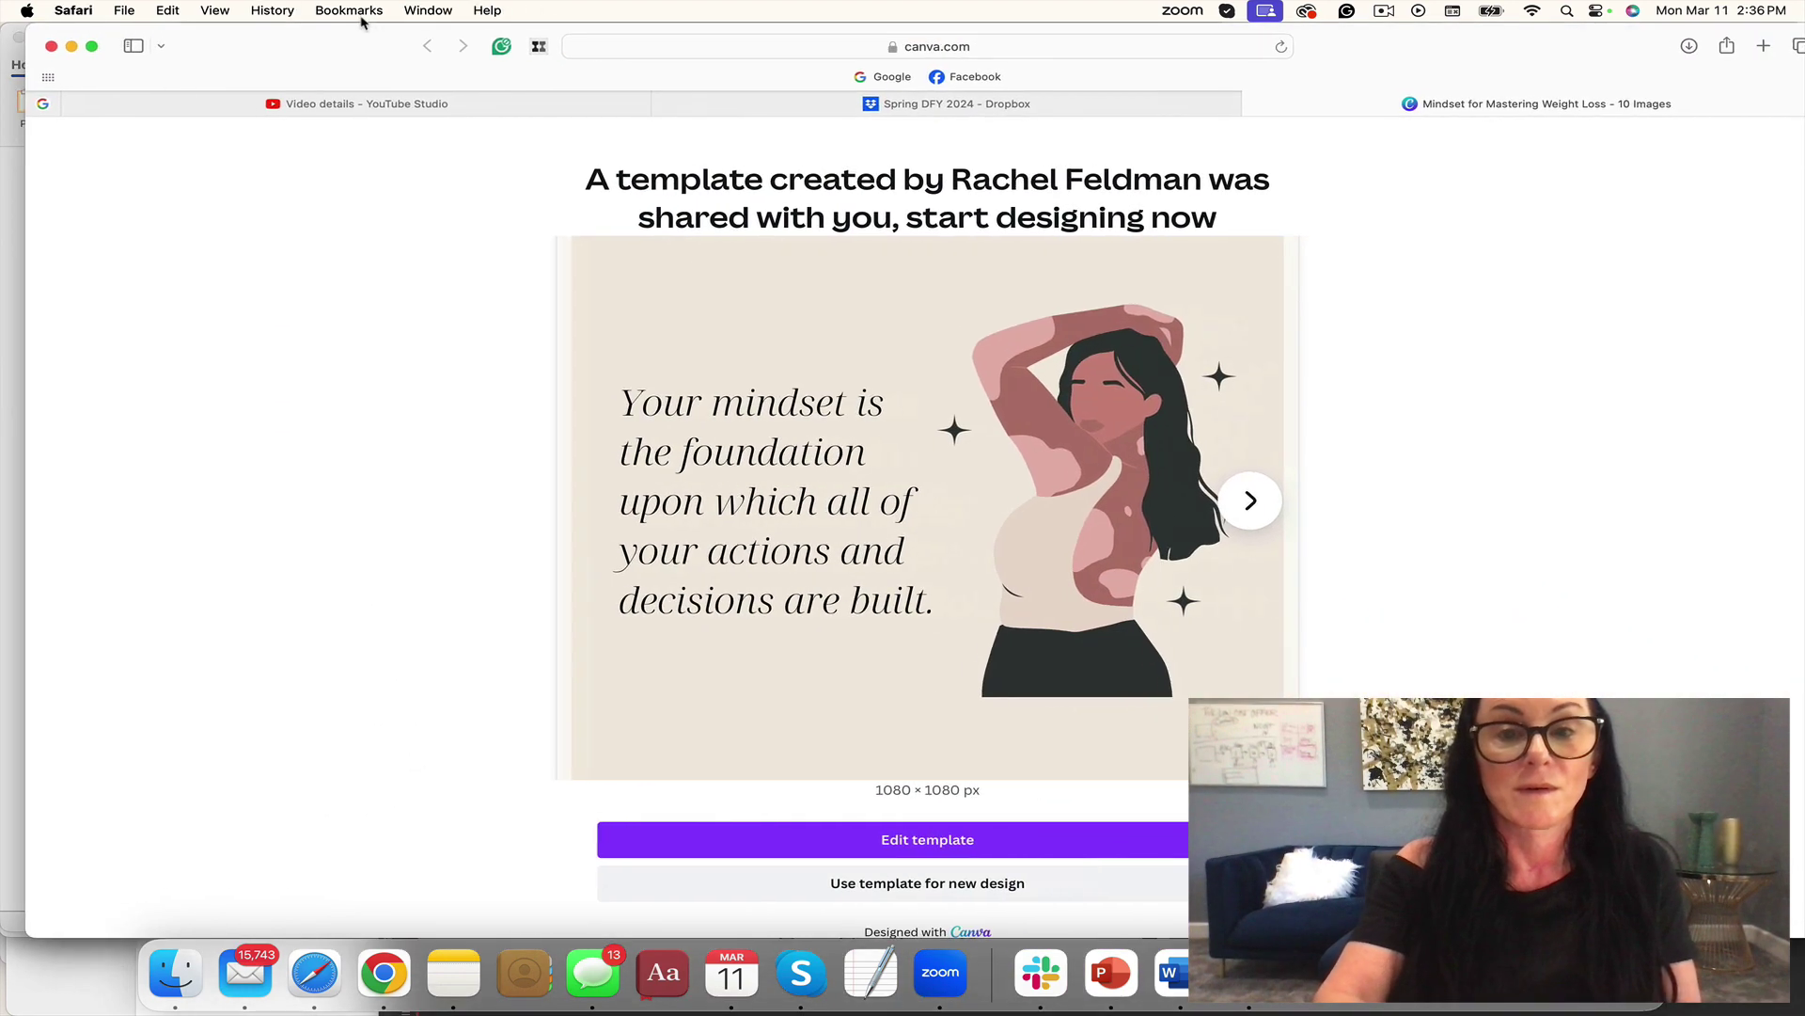
Create an editable copy with Edit template and view pages 2–6, ending on the Affirmation slide.
{"action": "left_click", "coordinate": [872, 890]}
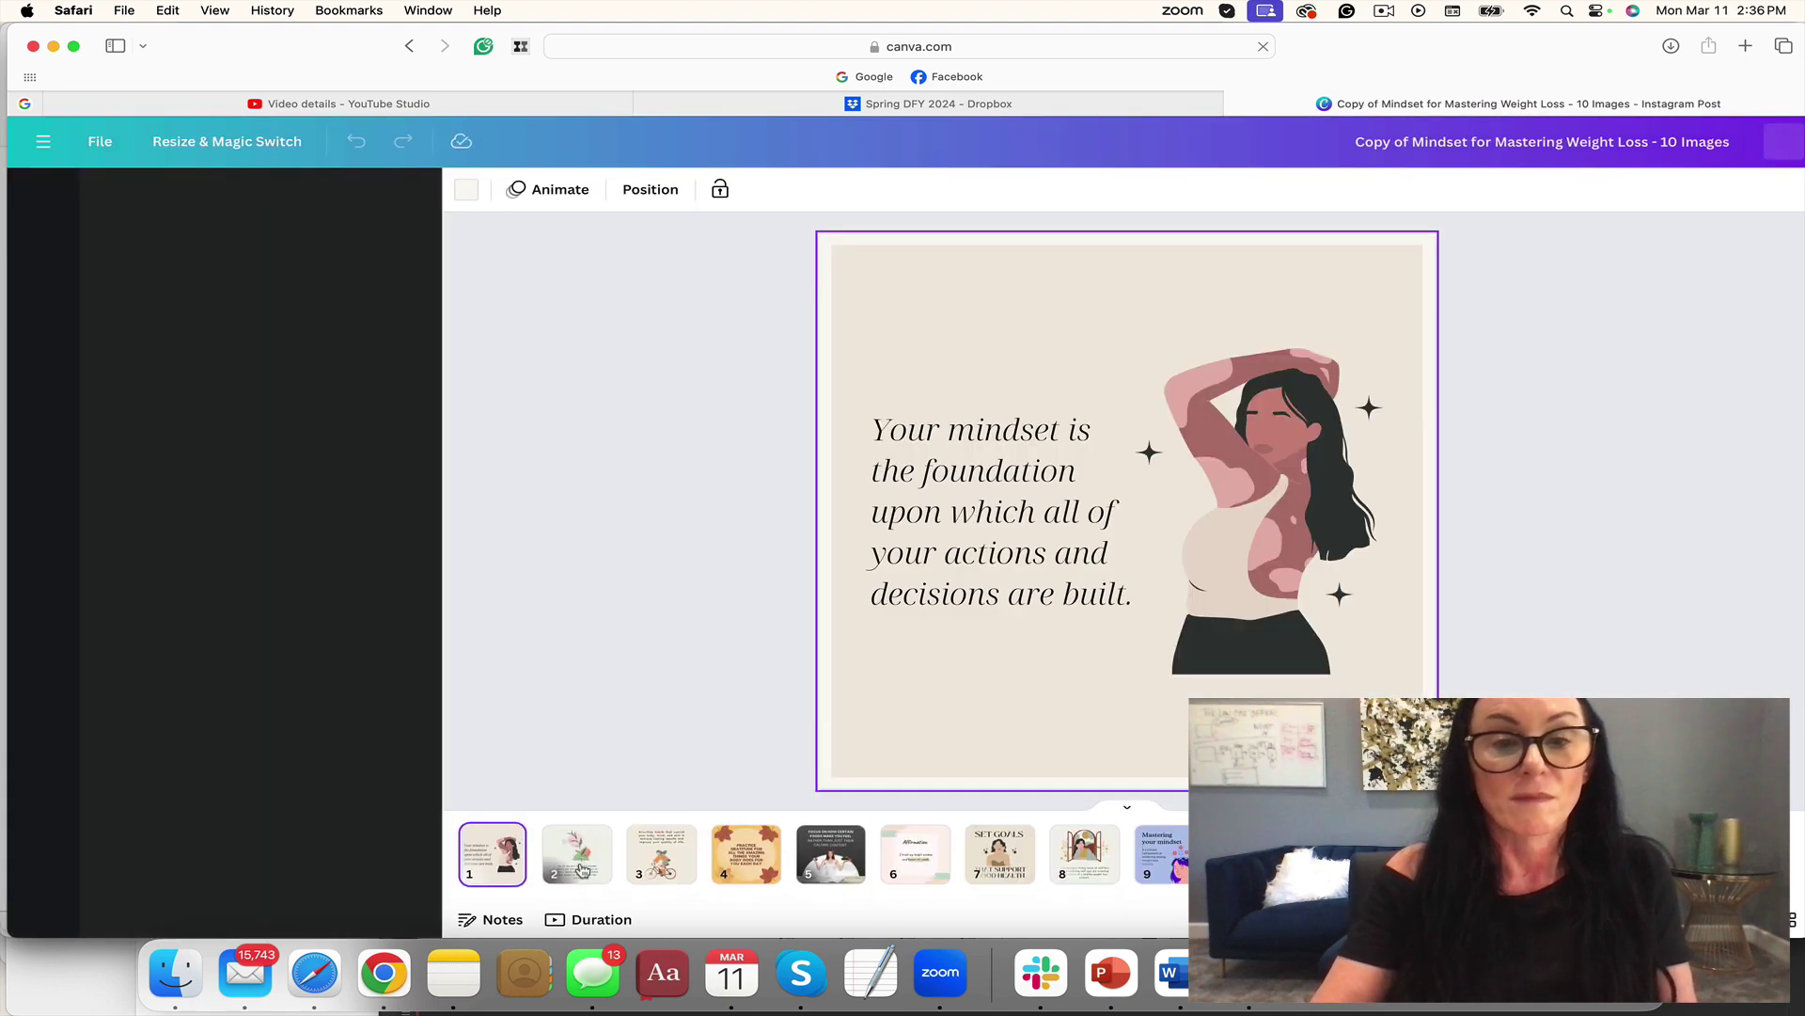
{"action": "left_click", "coordinate": [581, 870]}
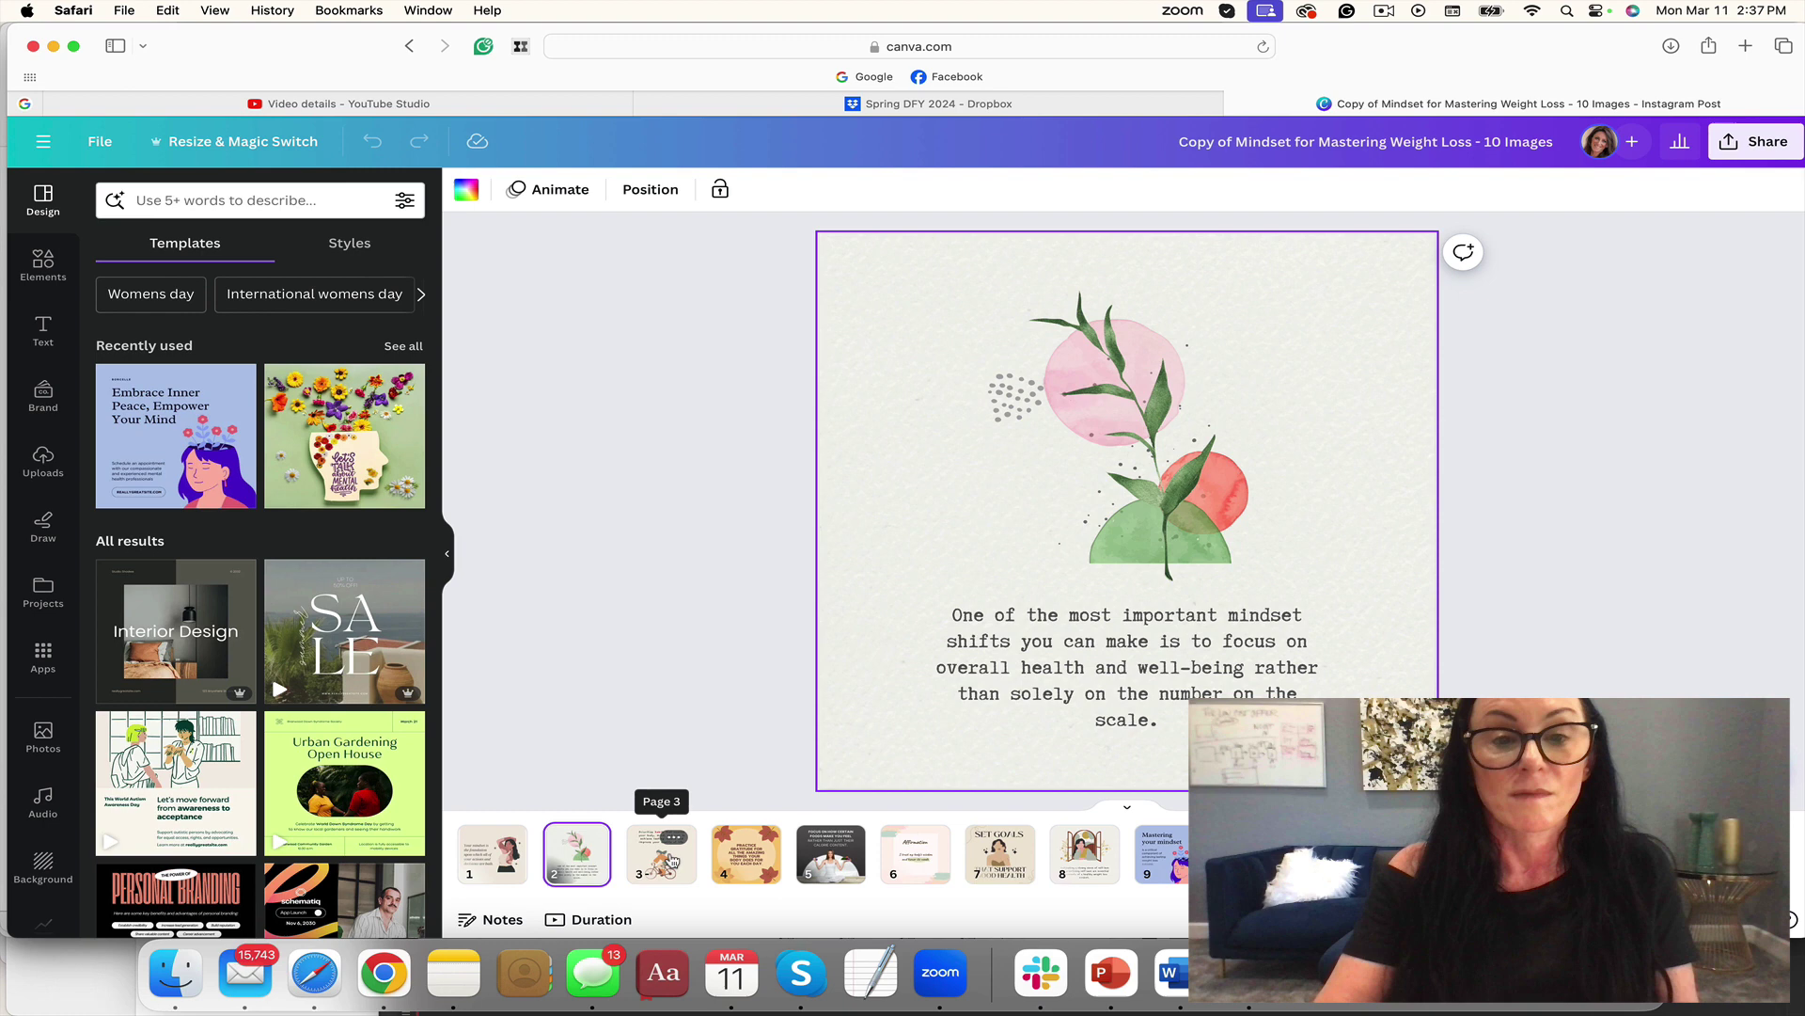
{"action": "left_click", "coordinate": [671, 860]}
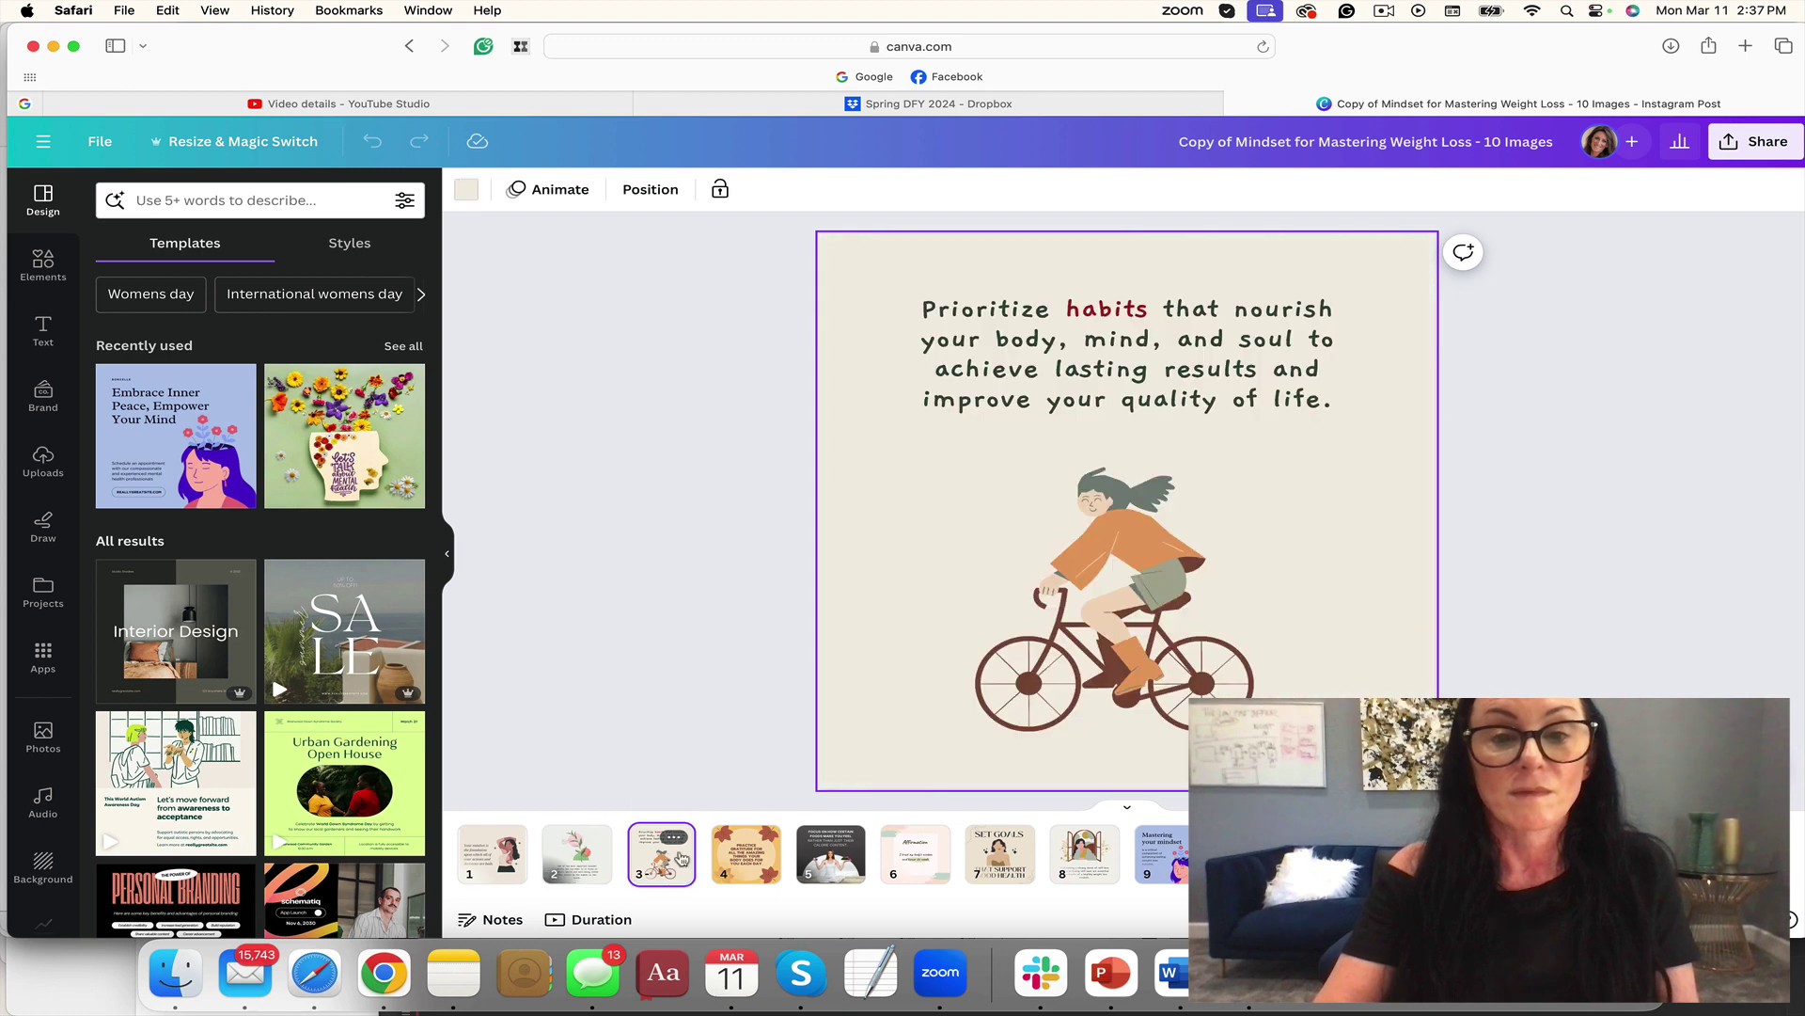
{"action": "left_click", "coordinate": [734, 858]}
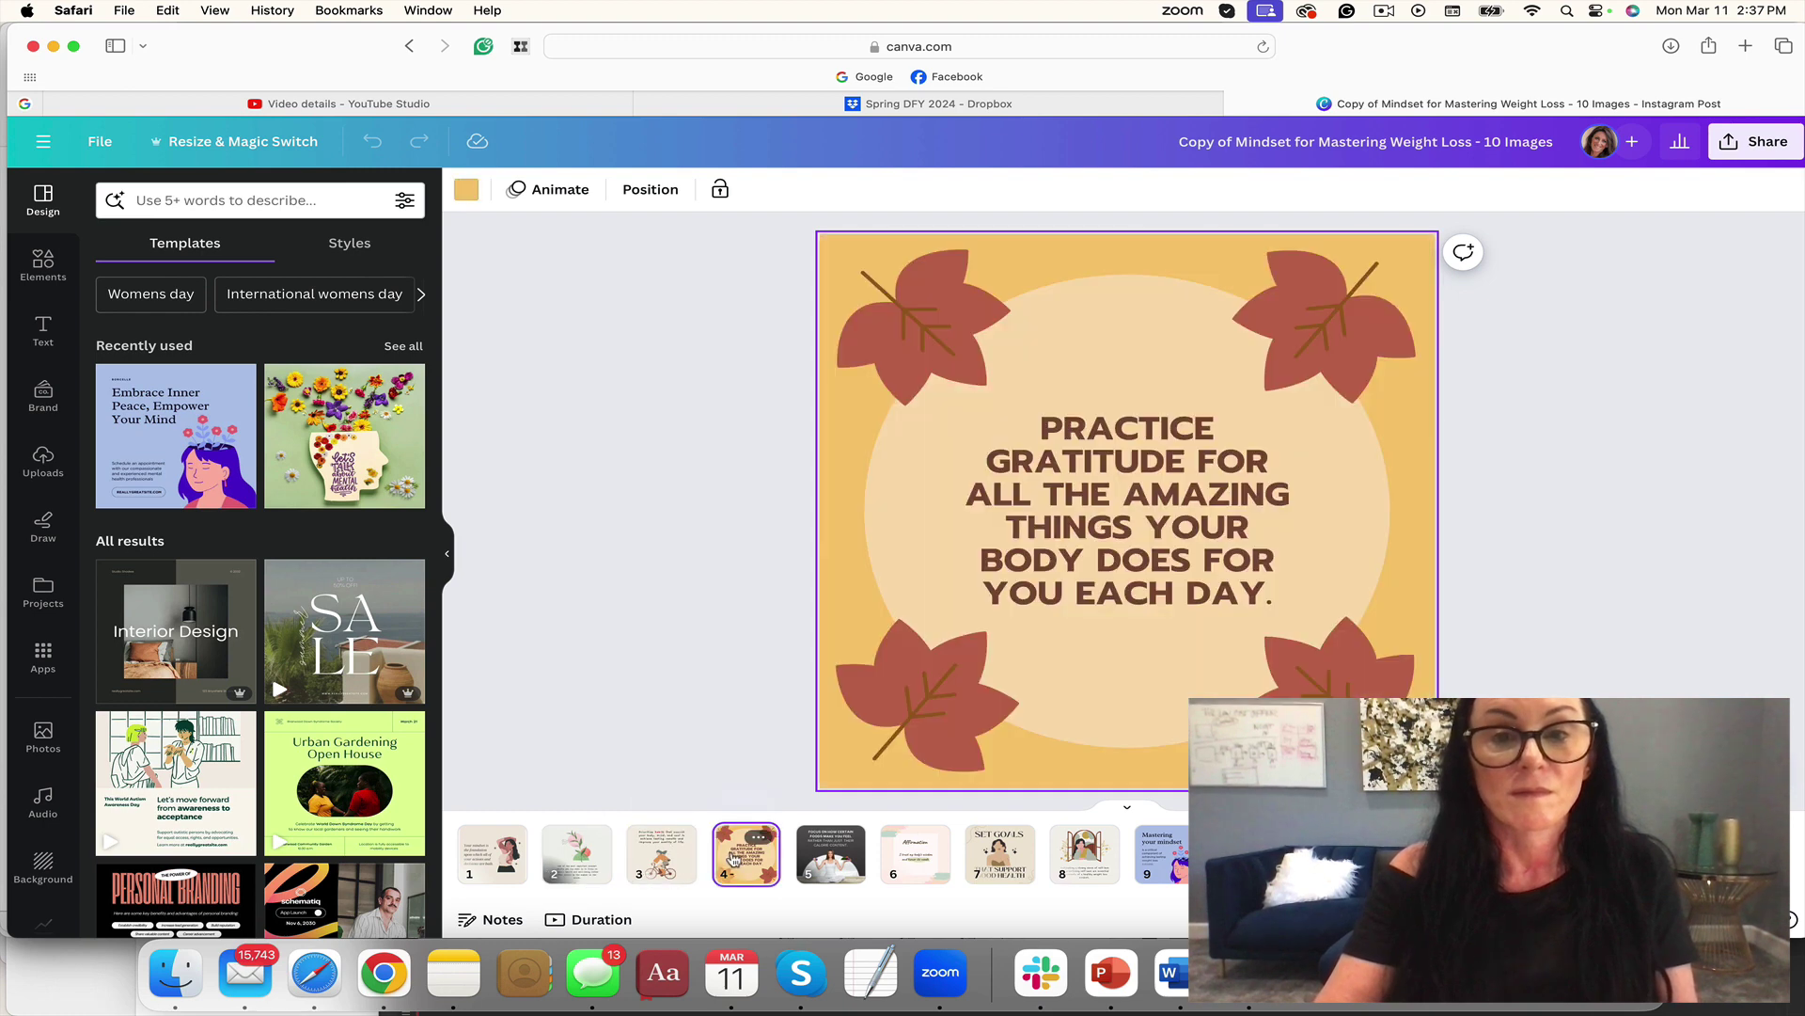
{"action": "left_click", "coordinate": [842, 866]}
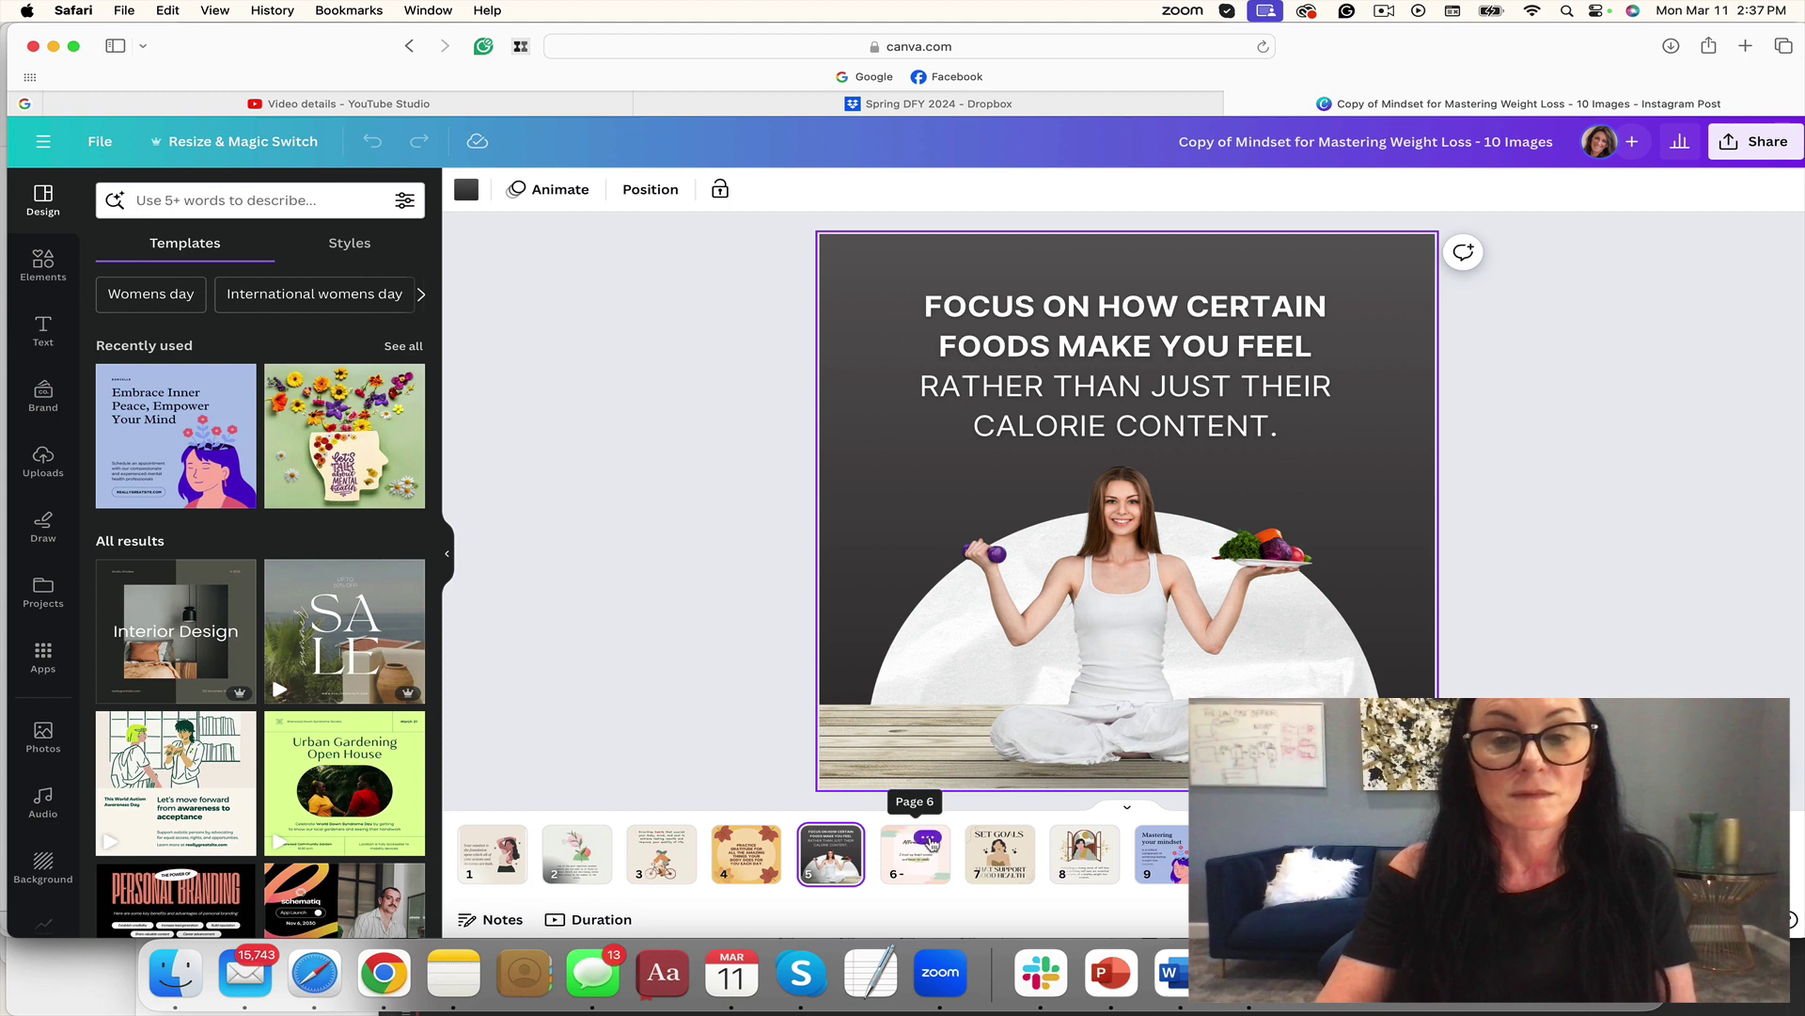
{"action": "left_click", "coordinate": [915, 866]}
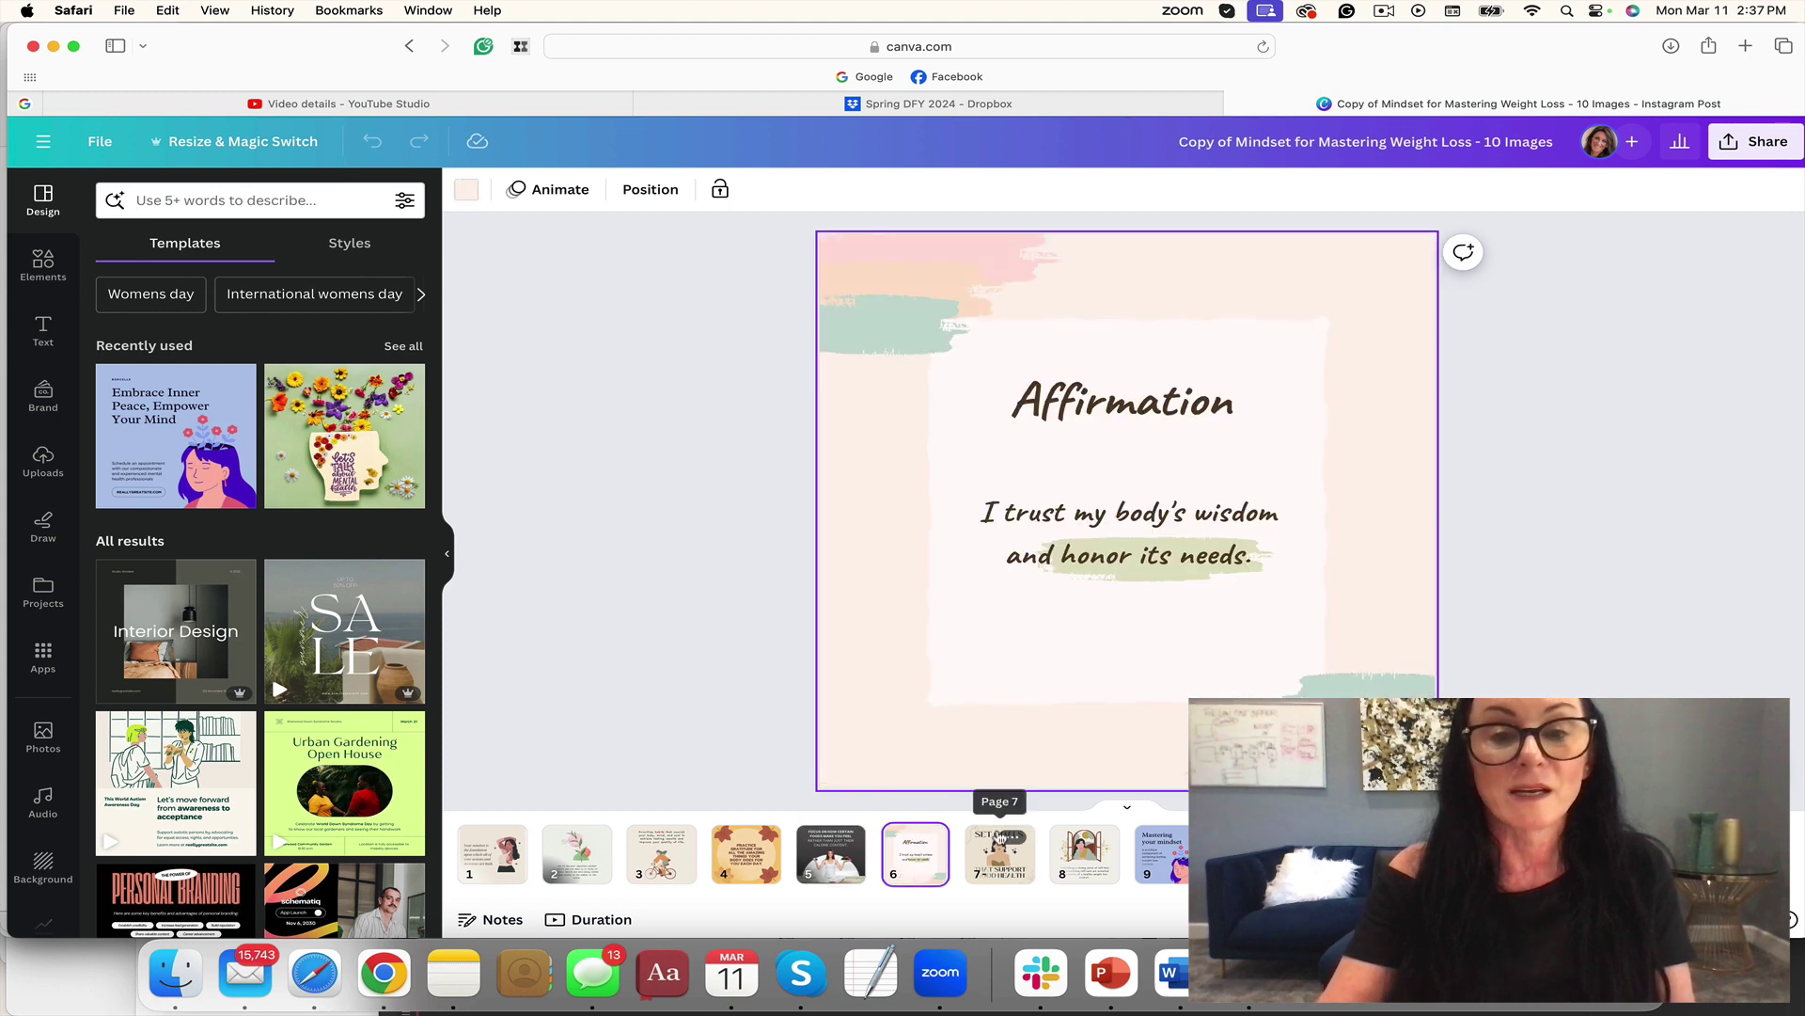
Set the Affirmation page background to the brand turquoise.
{"action": "left_click", "coordinate": [466, 189]}
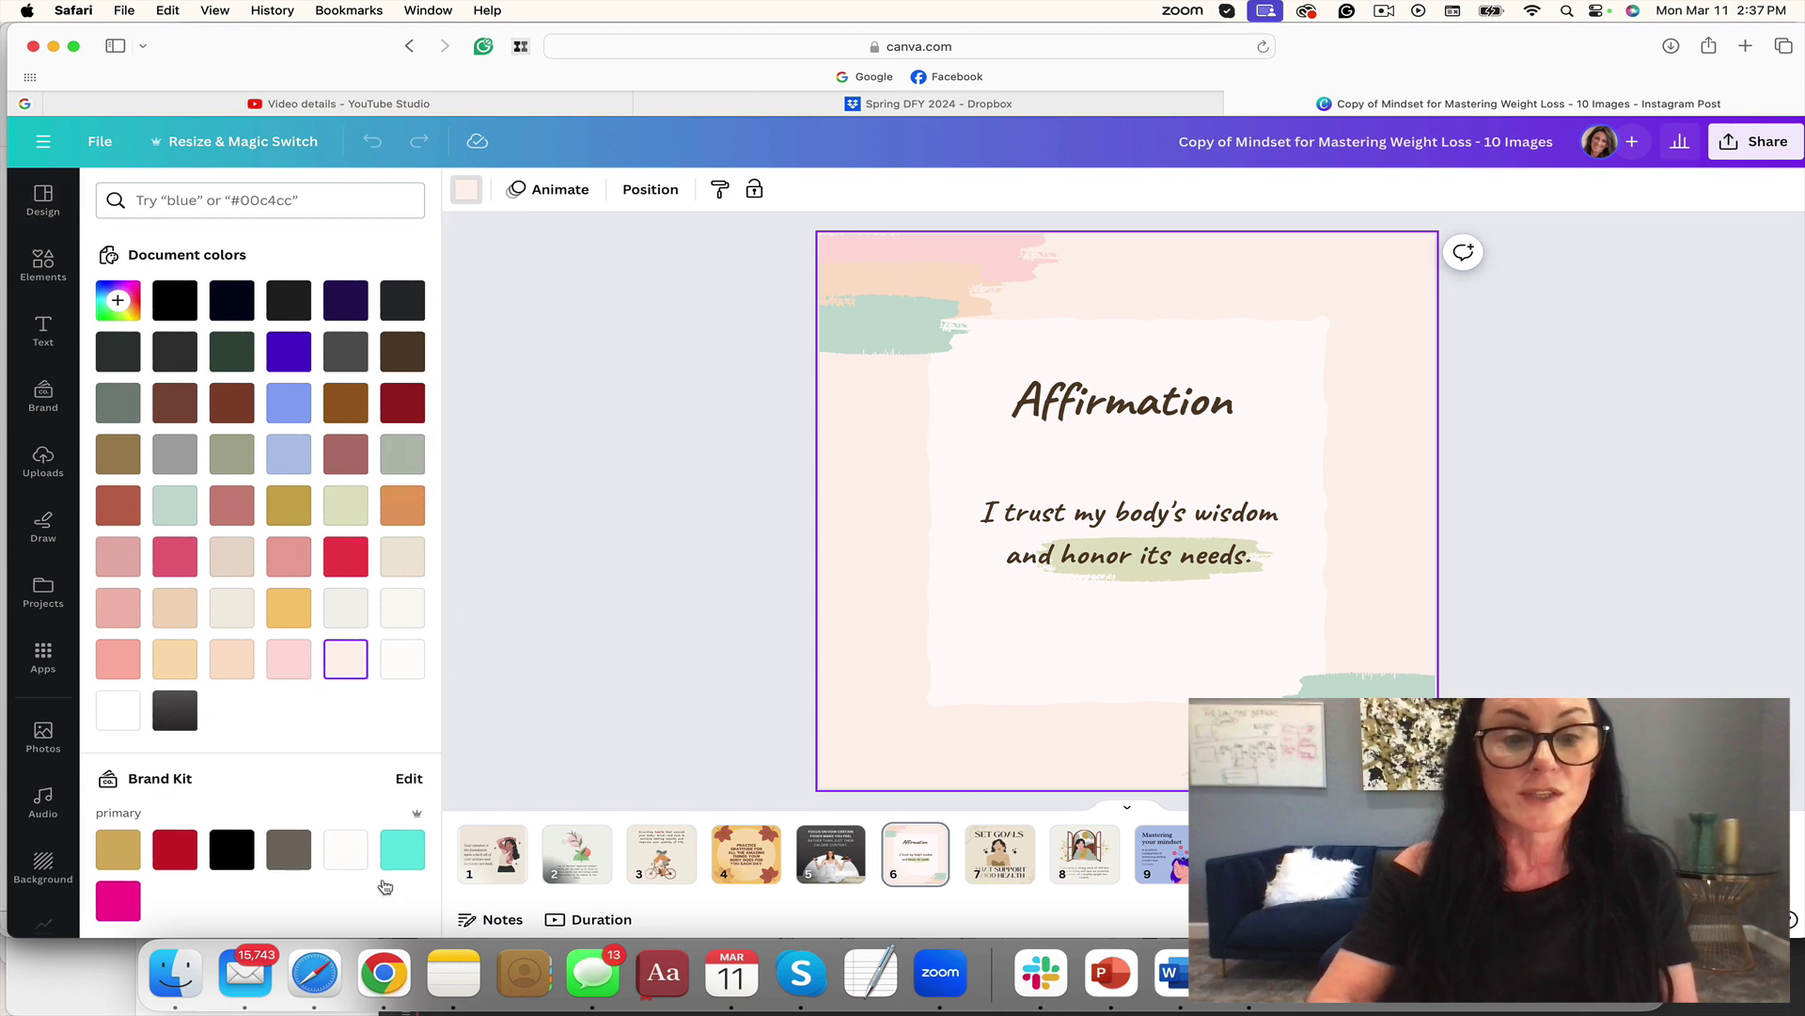
{"action": "left_click", "coordinate": [405, 854]}
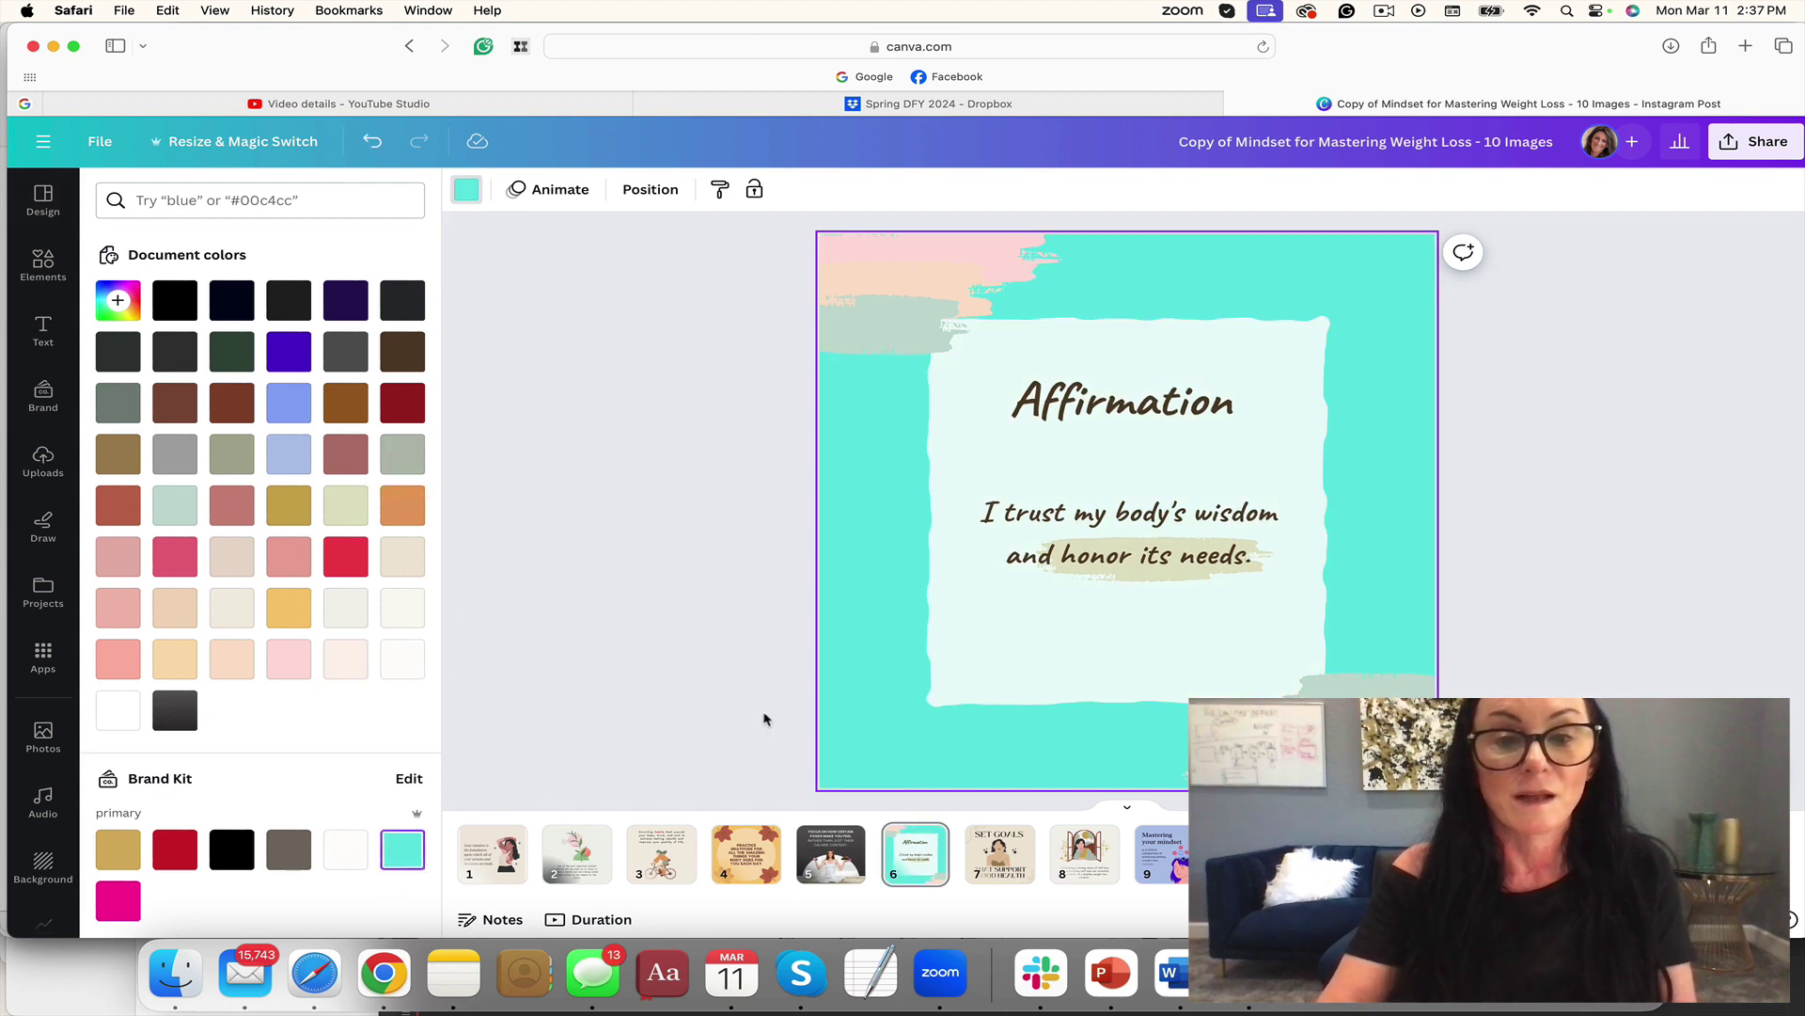
{"action": "left_click", "coordinate": [766, 717]}
Recolour the brush strokes across all pages: peach to brand red, pale pink to magenta.
{"action": "left_click", "coordinate": [1335, 734]}
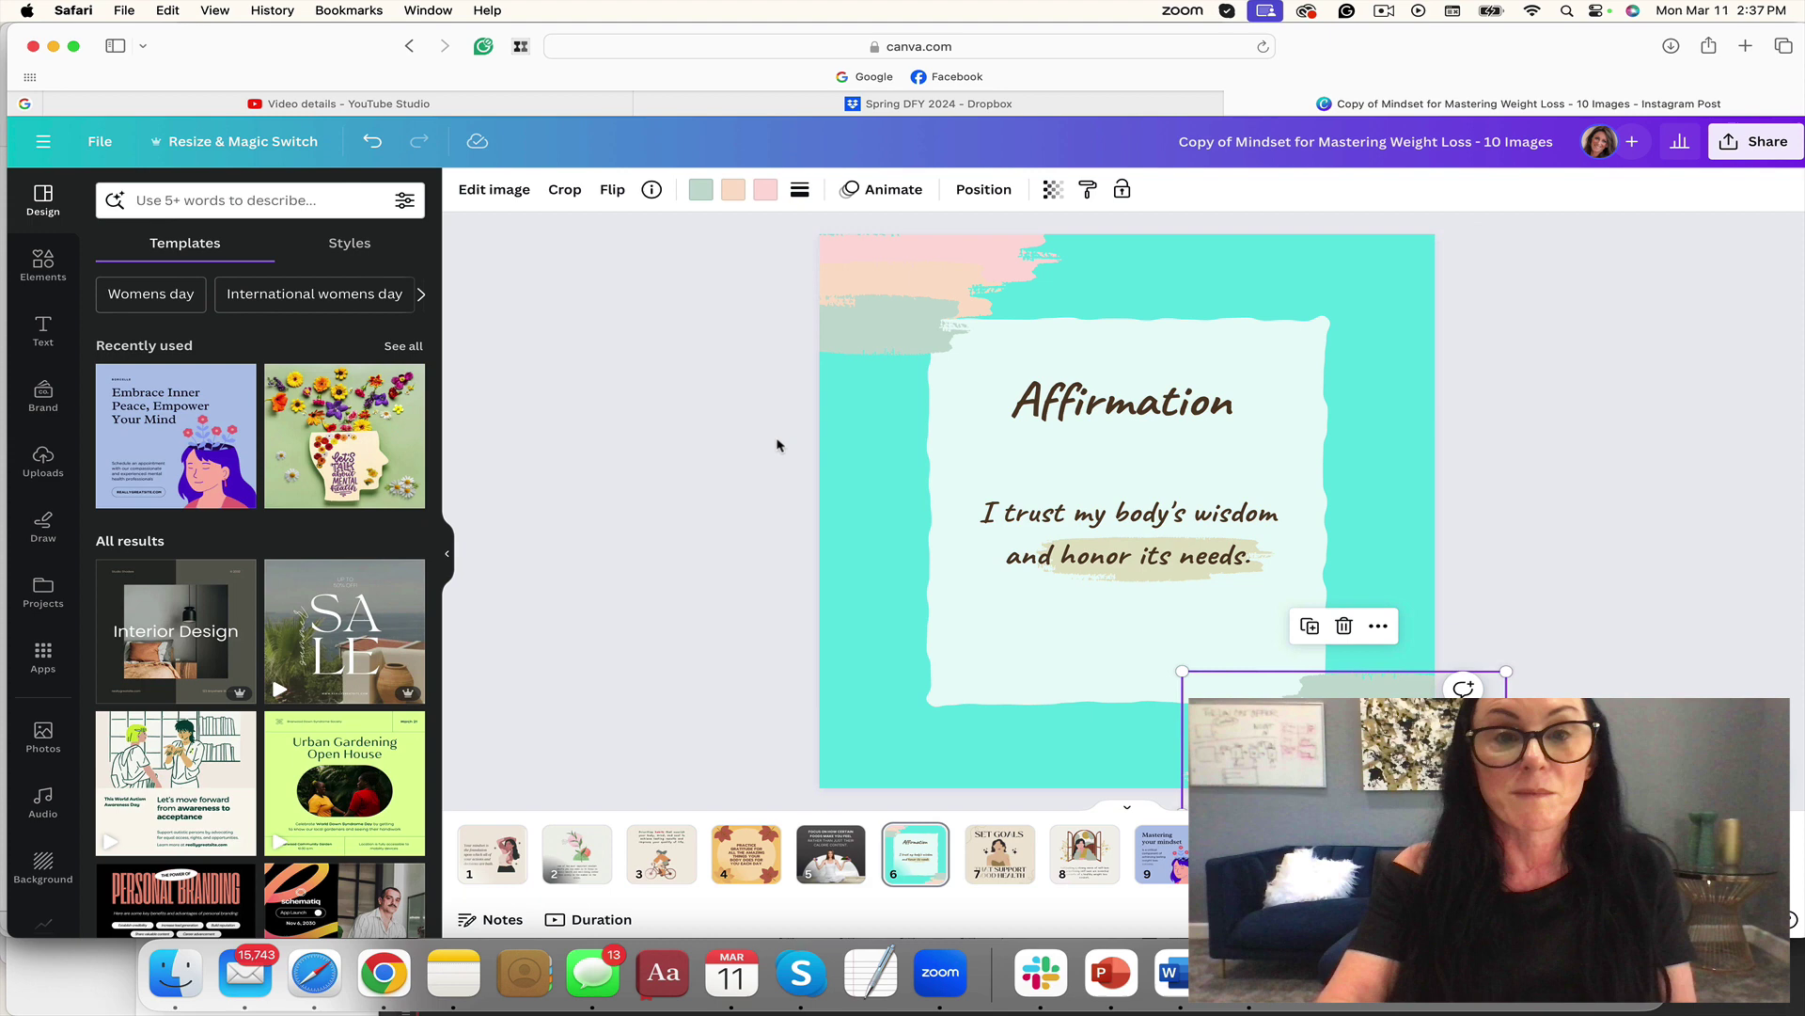
{"action": "left_click", "coordinate": [732, 191]}
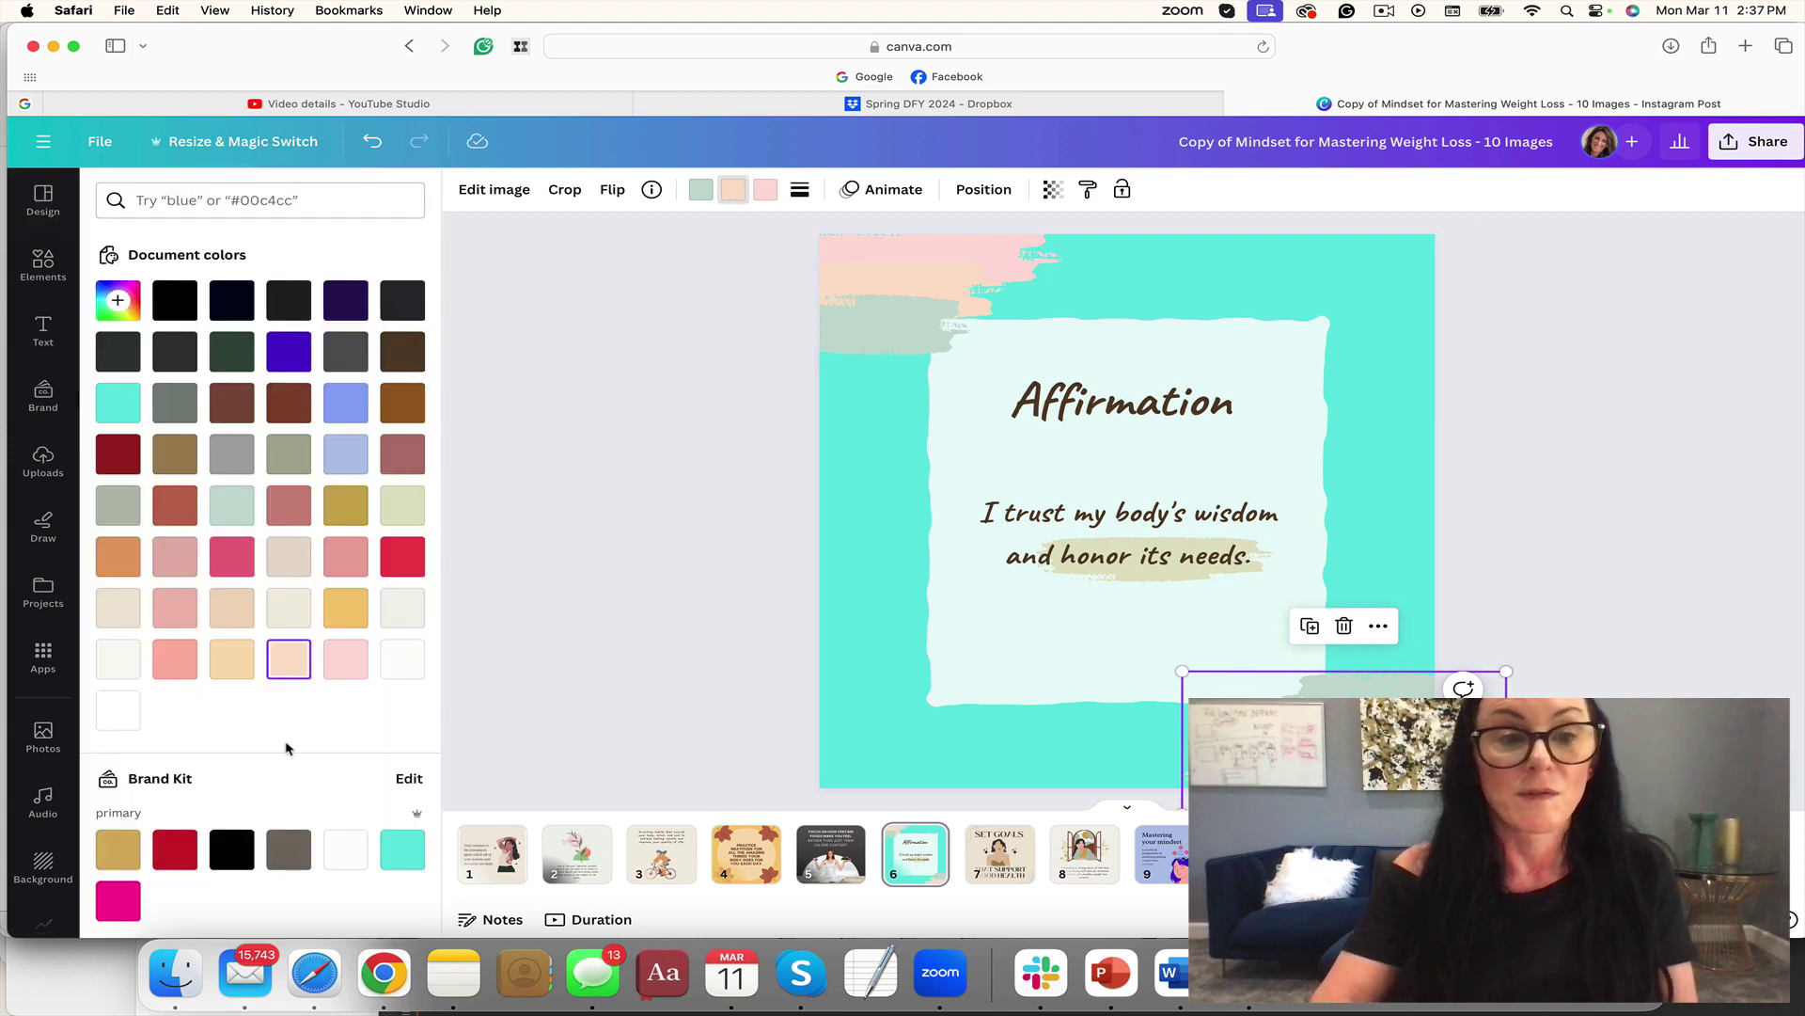
{"action": "left_click", "coordinate": [162, 866]}
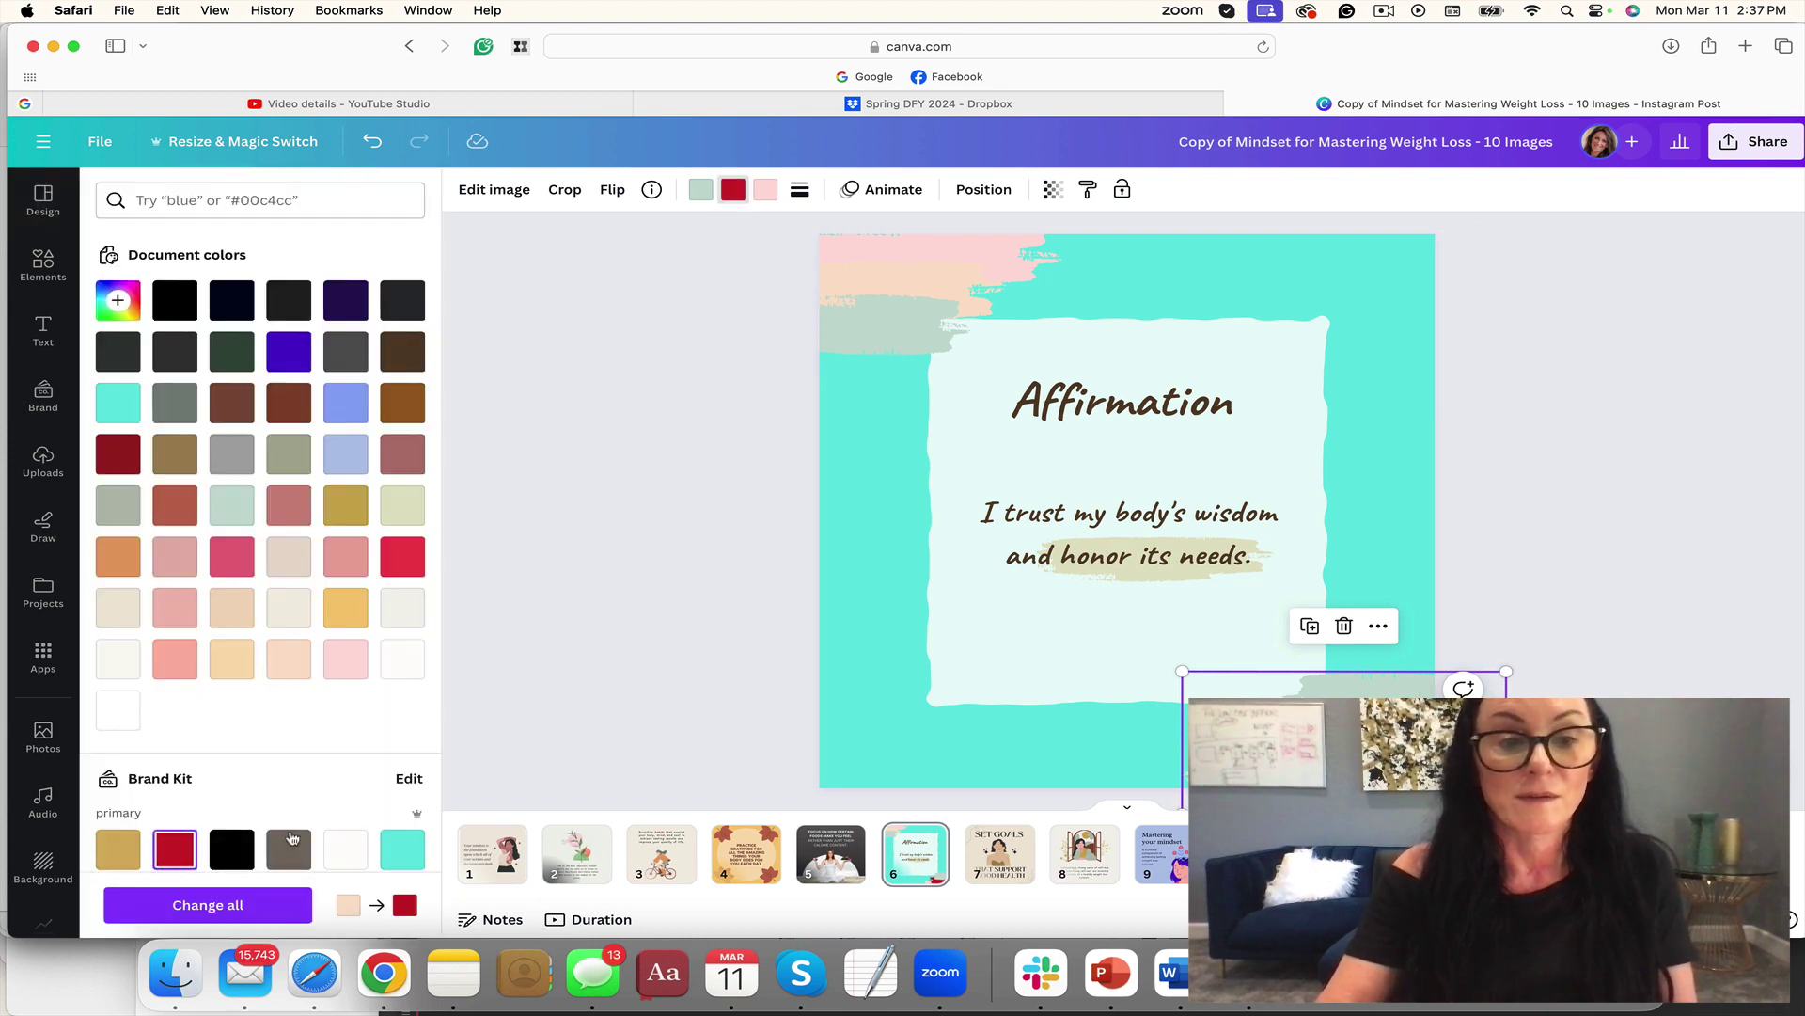
{"action": "left_click", "coordinate": [249, 904]}
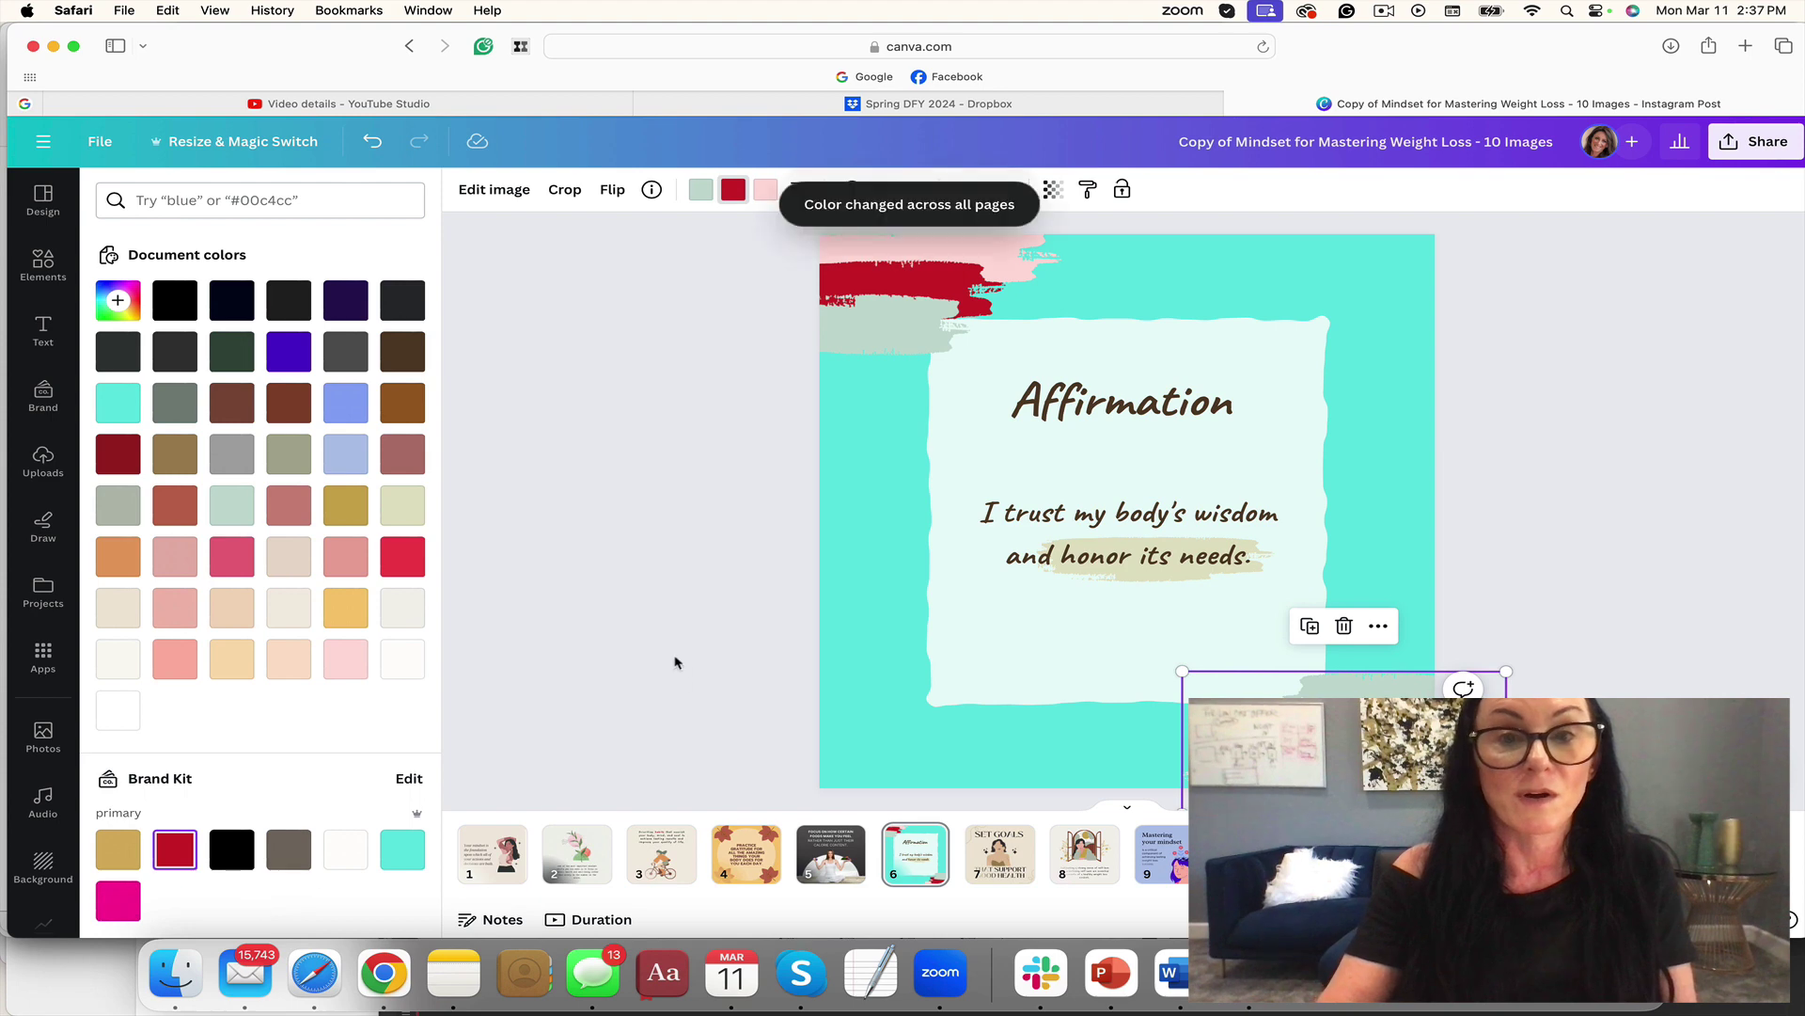
{"action": "left_click", "coordinate": [992, 261]}
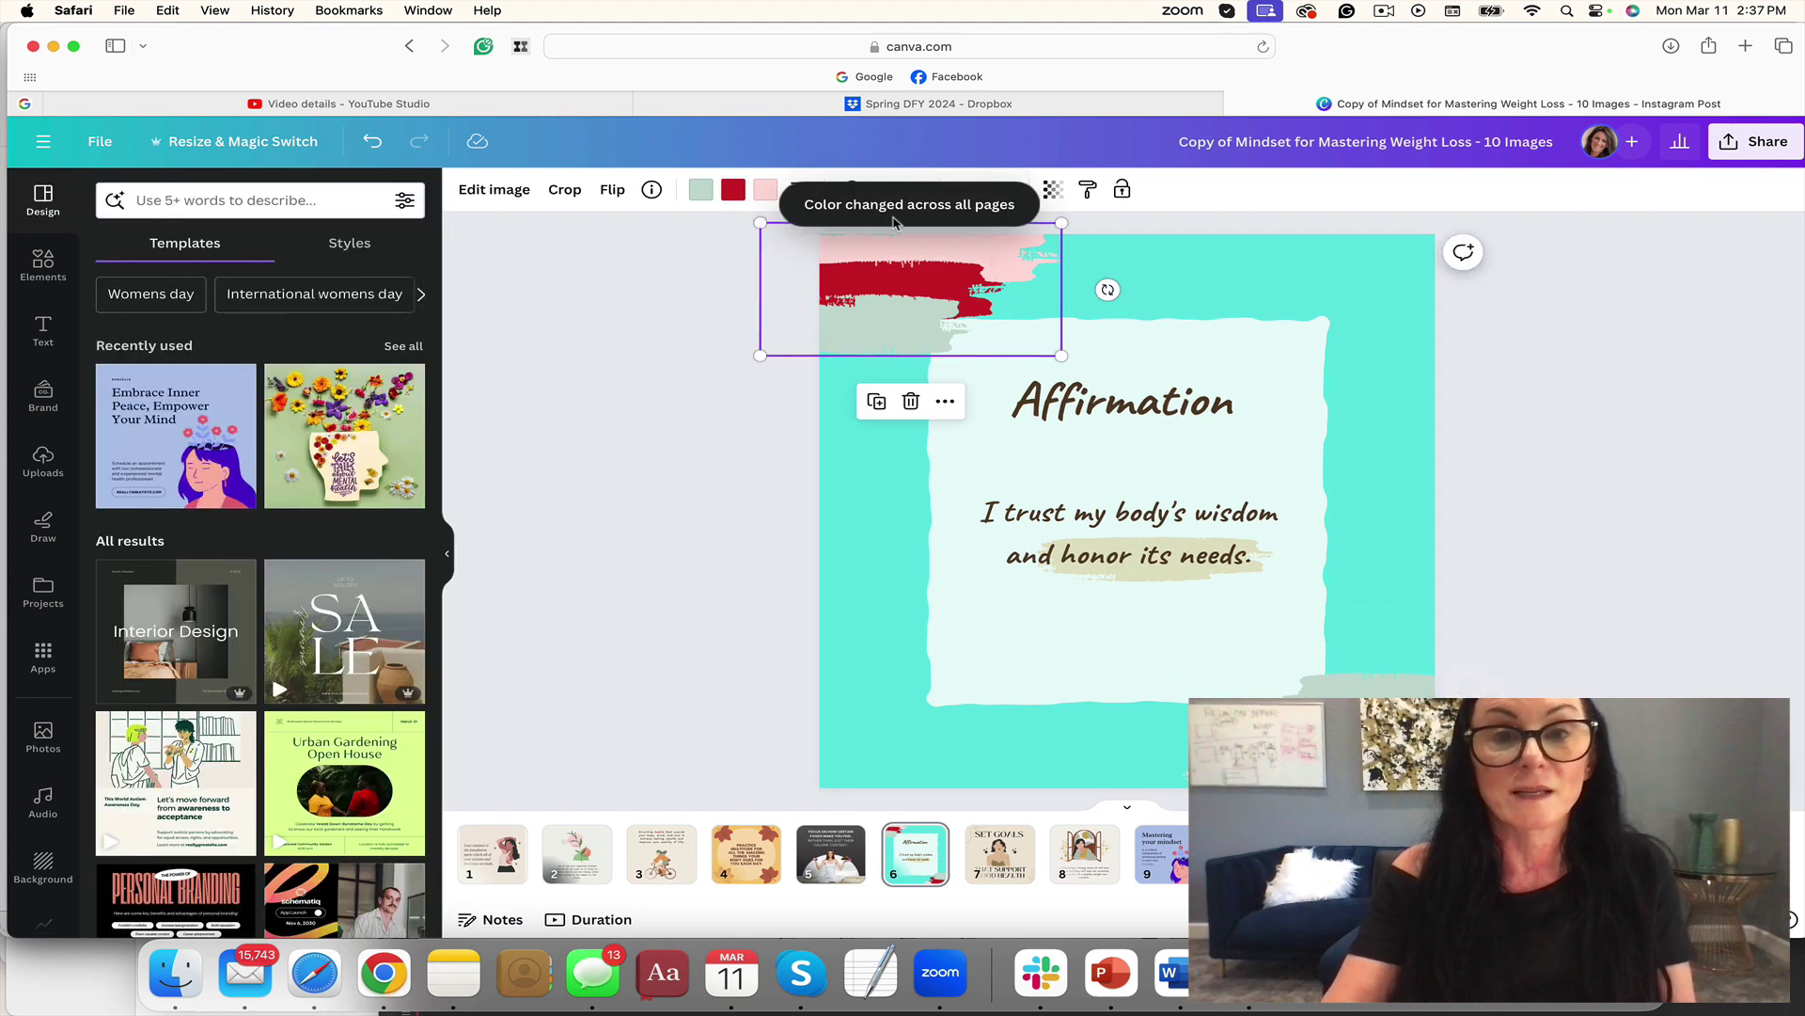
{"action": "left_click", "coordinate": [765, 189]}
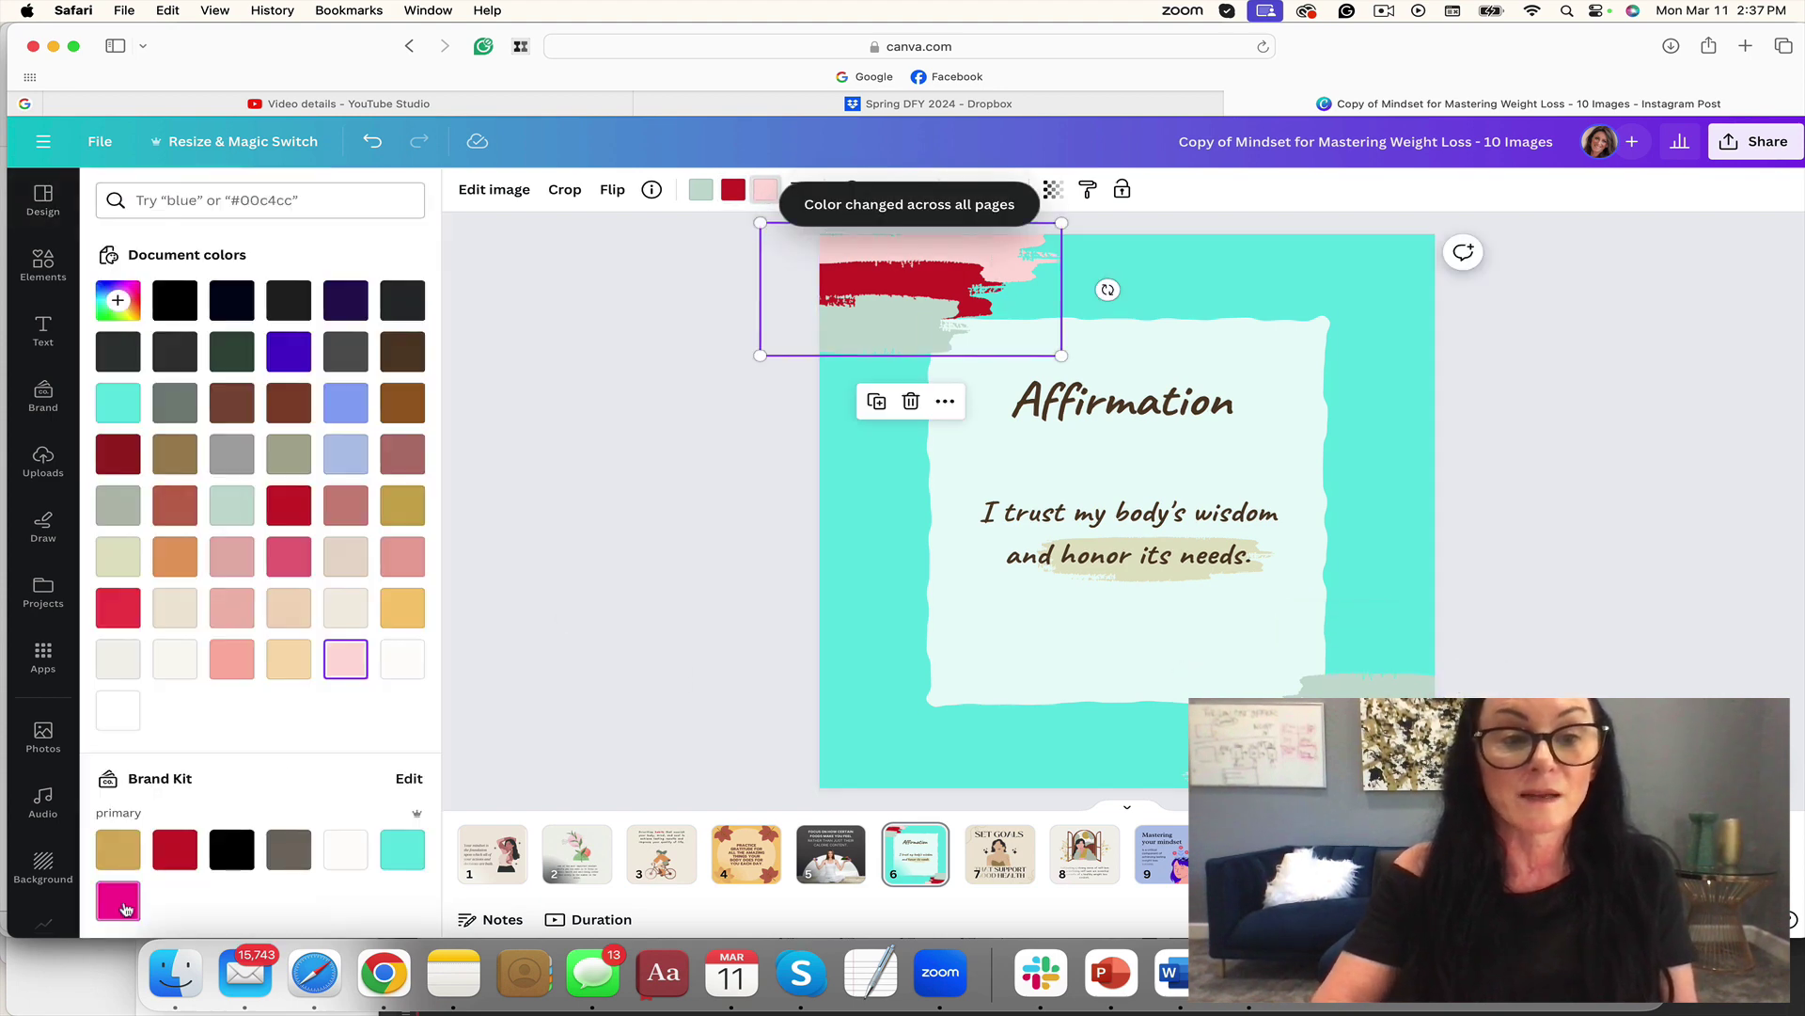
{"action": "left_click", "coordinate": [125, 907]}
{"action": "left_click", "coordinate": [280, 908]}
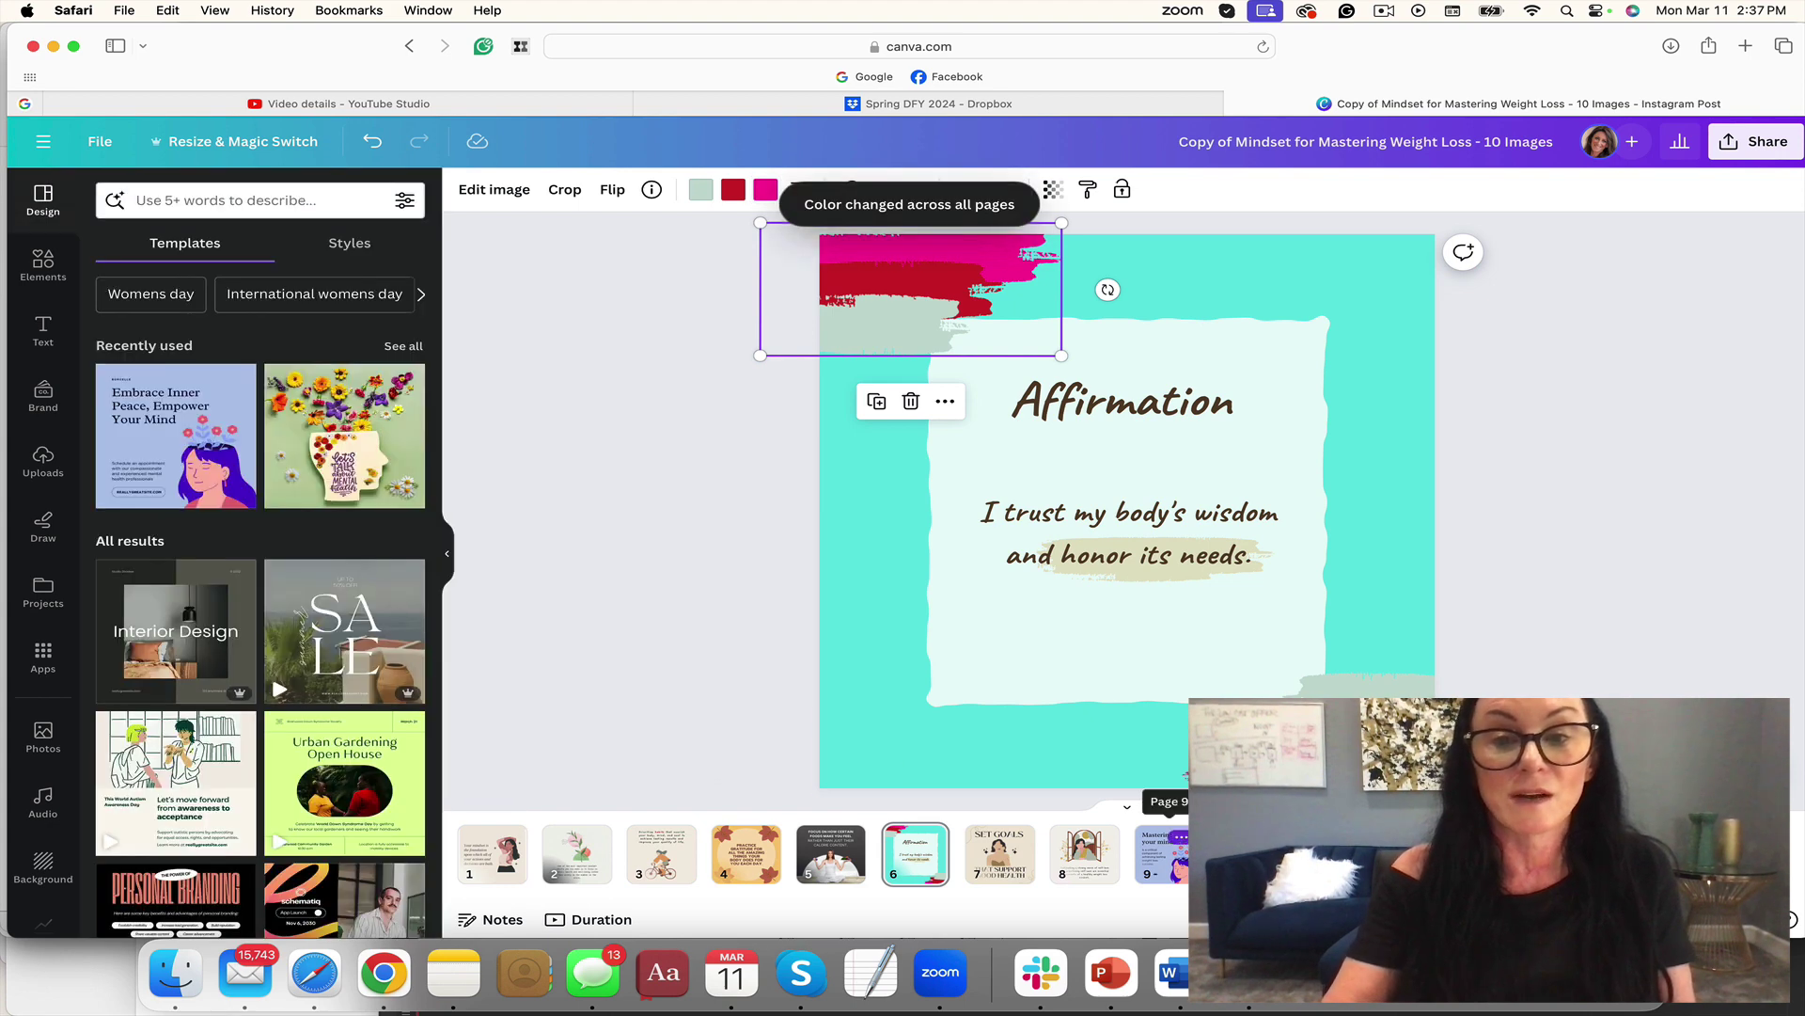
Go through pages 7–10 and select the jumping woman photo on the Create a Lifestyle slide.
{"action": "left_click", "coordinate": [1016, 874]}
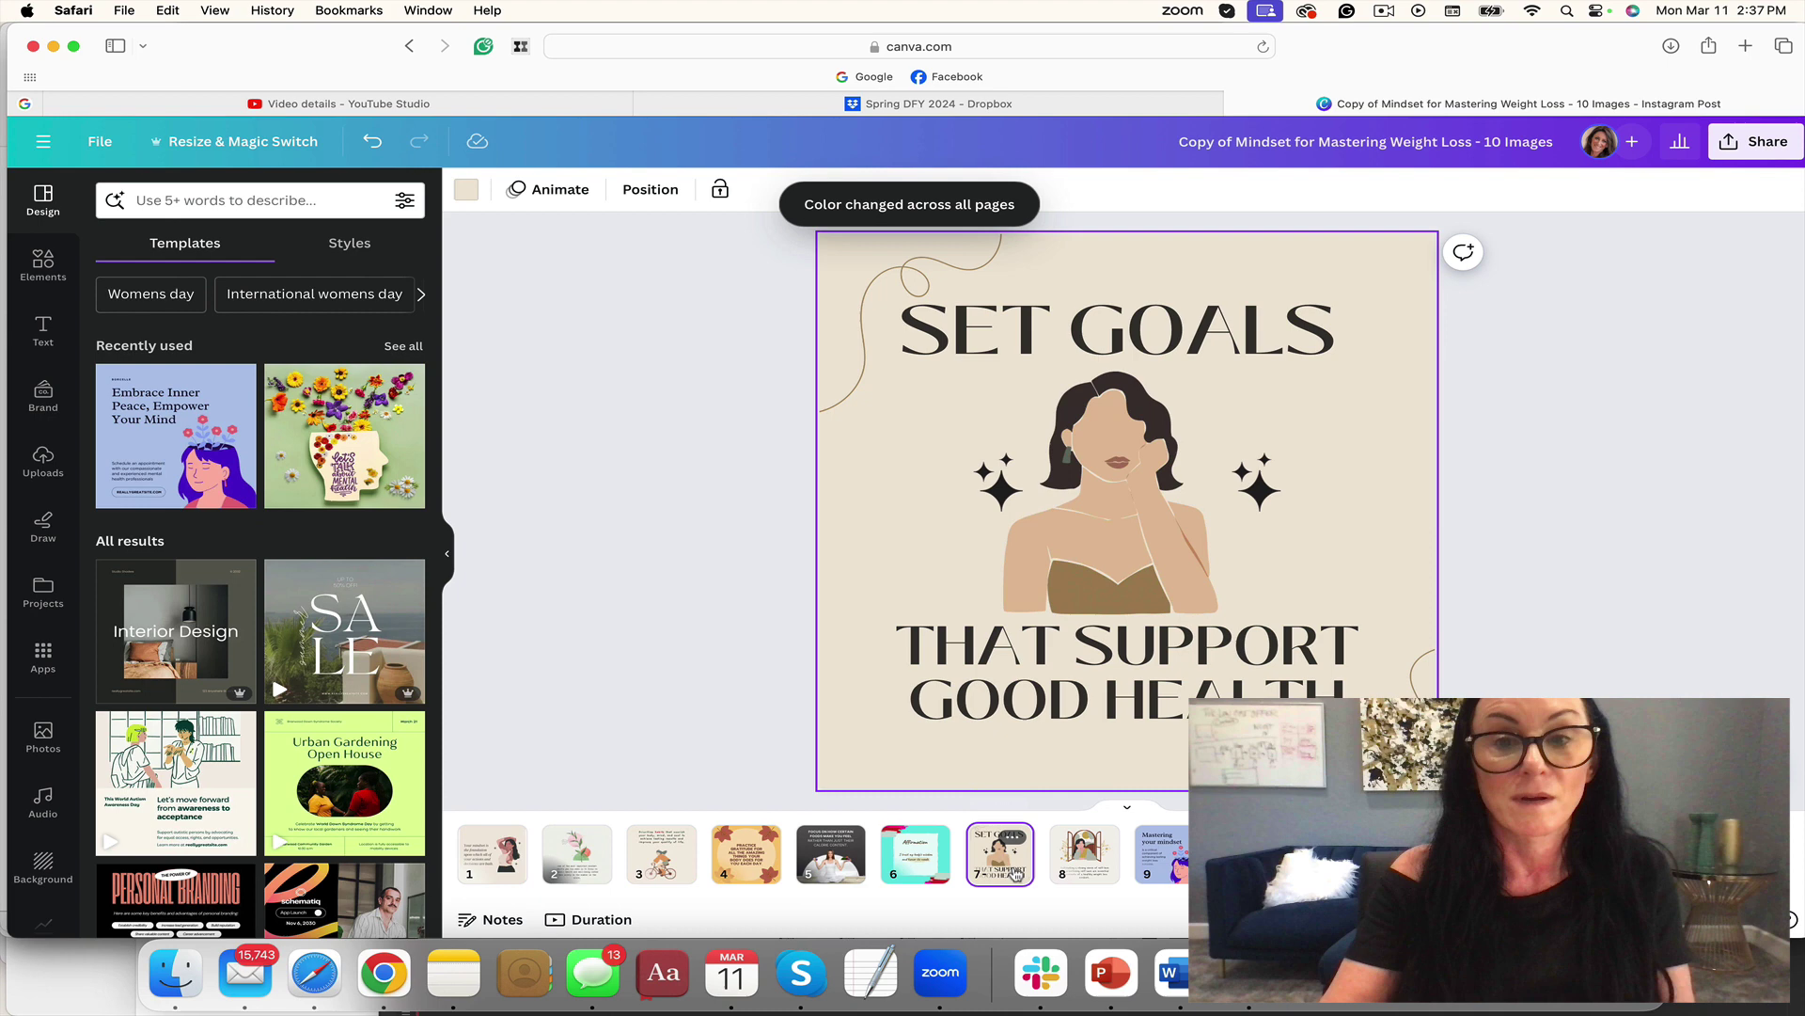
{"action": "left_click", "coordinate": [1075, 872]}
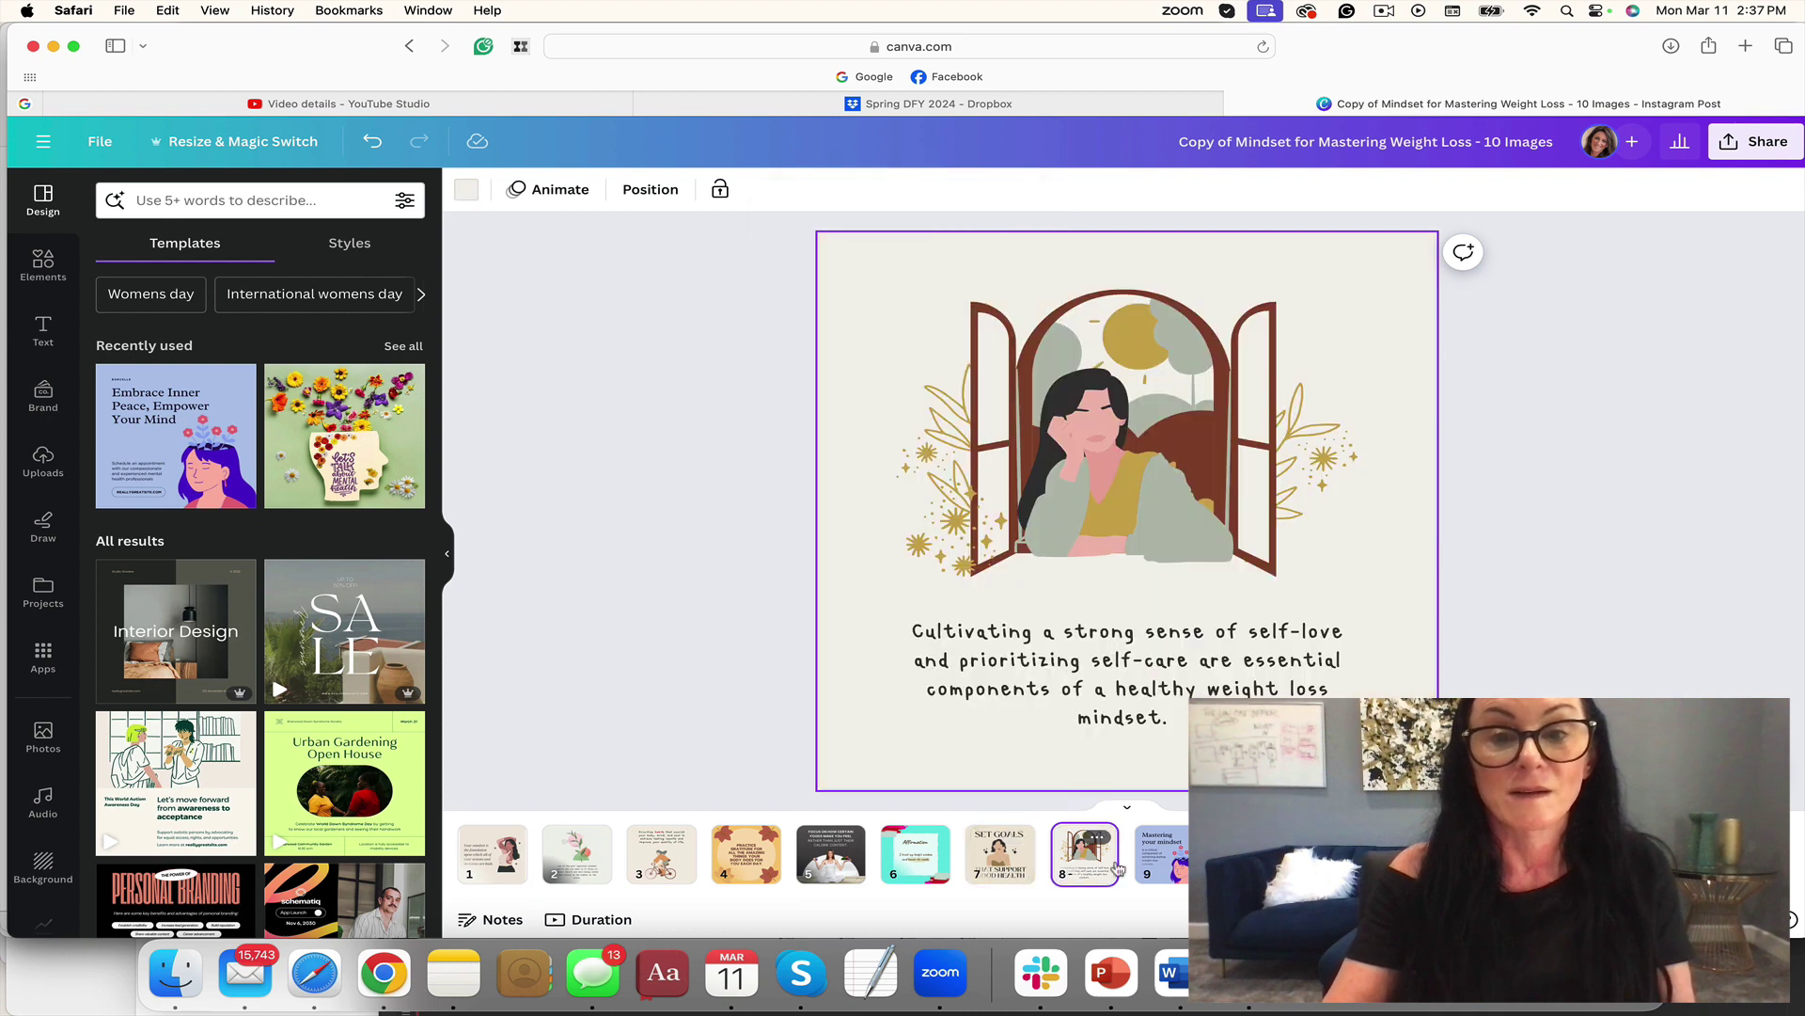
{"action": "left_click", "coordinate": [1158, 867]}
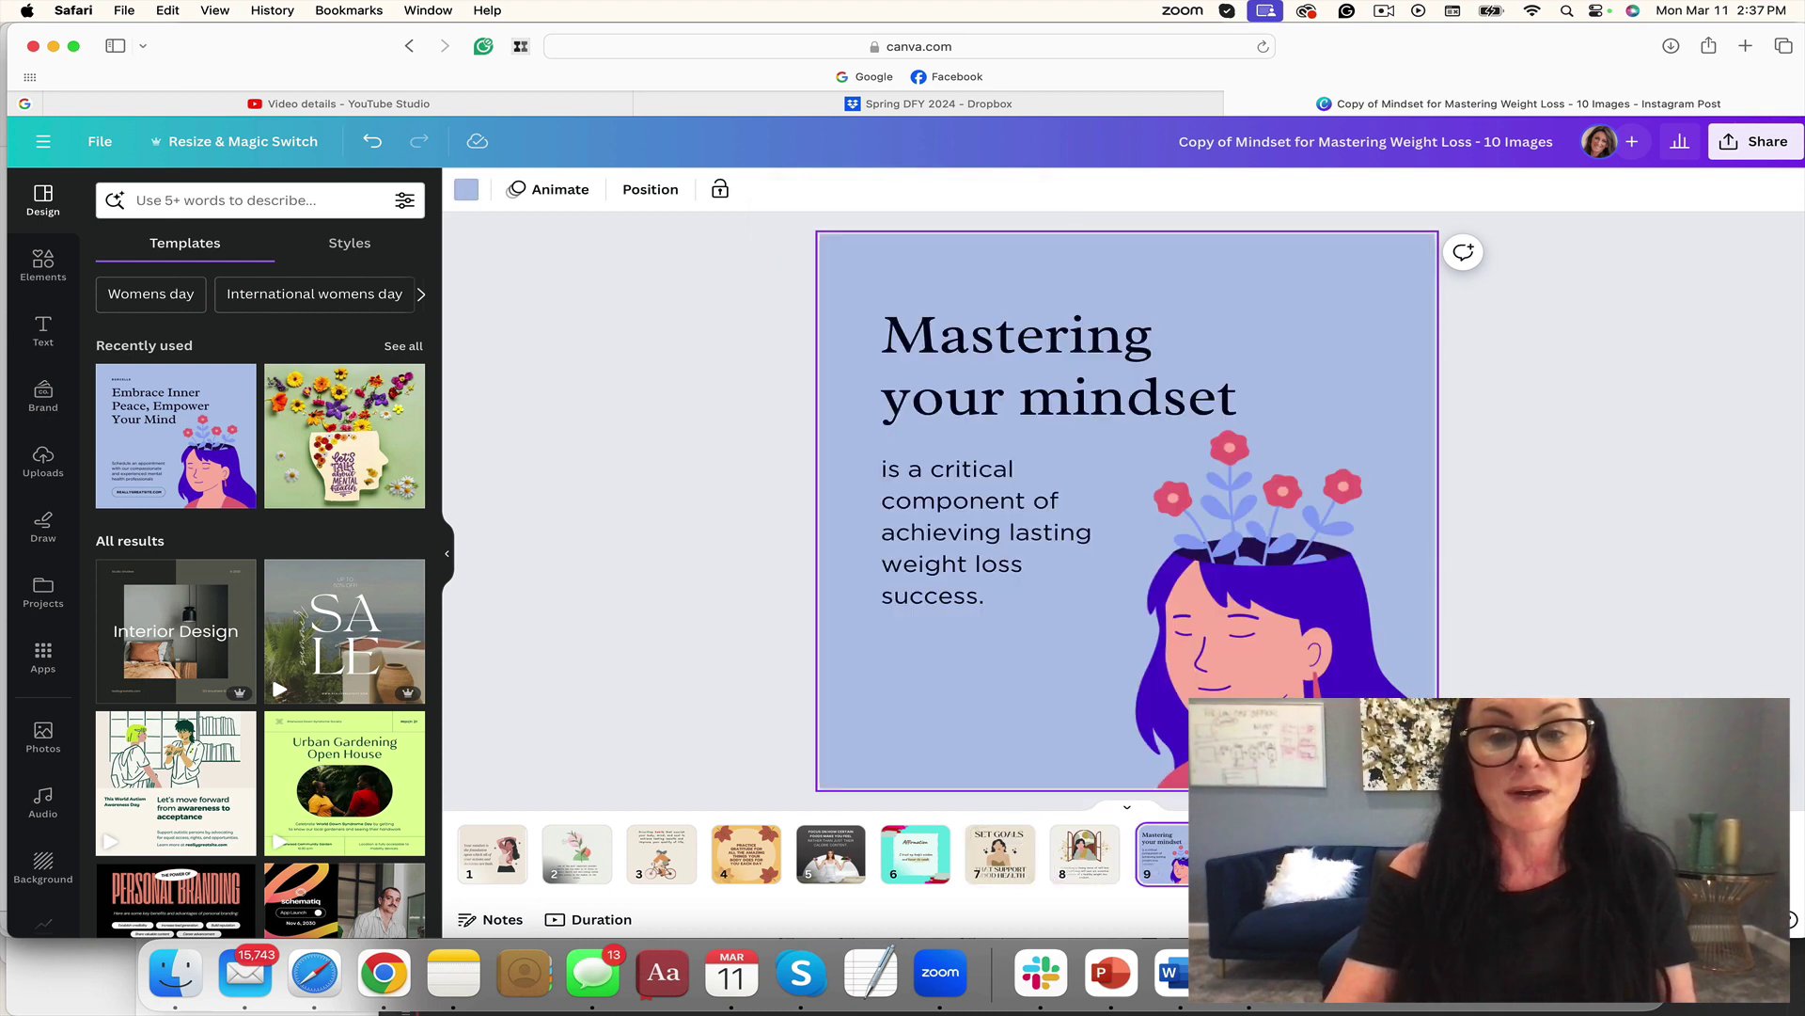
{"action": "left_click", "coordinate": [1222, 853]}
{"action": "left_click", "coordinate": [1302, 598]}
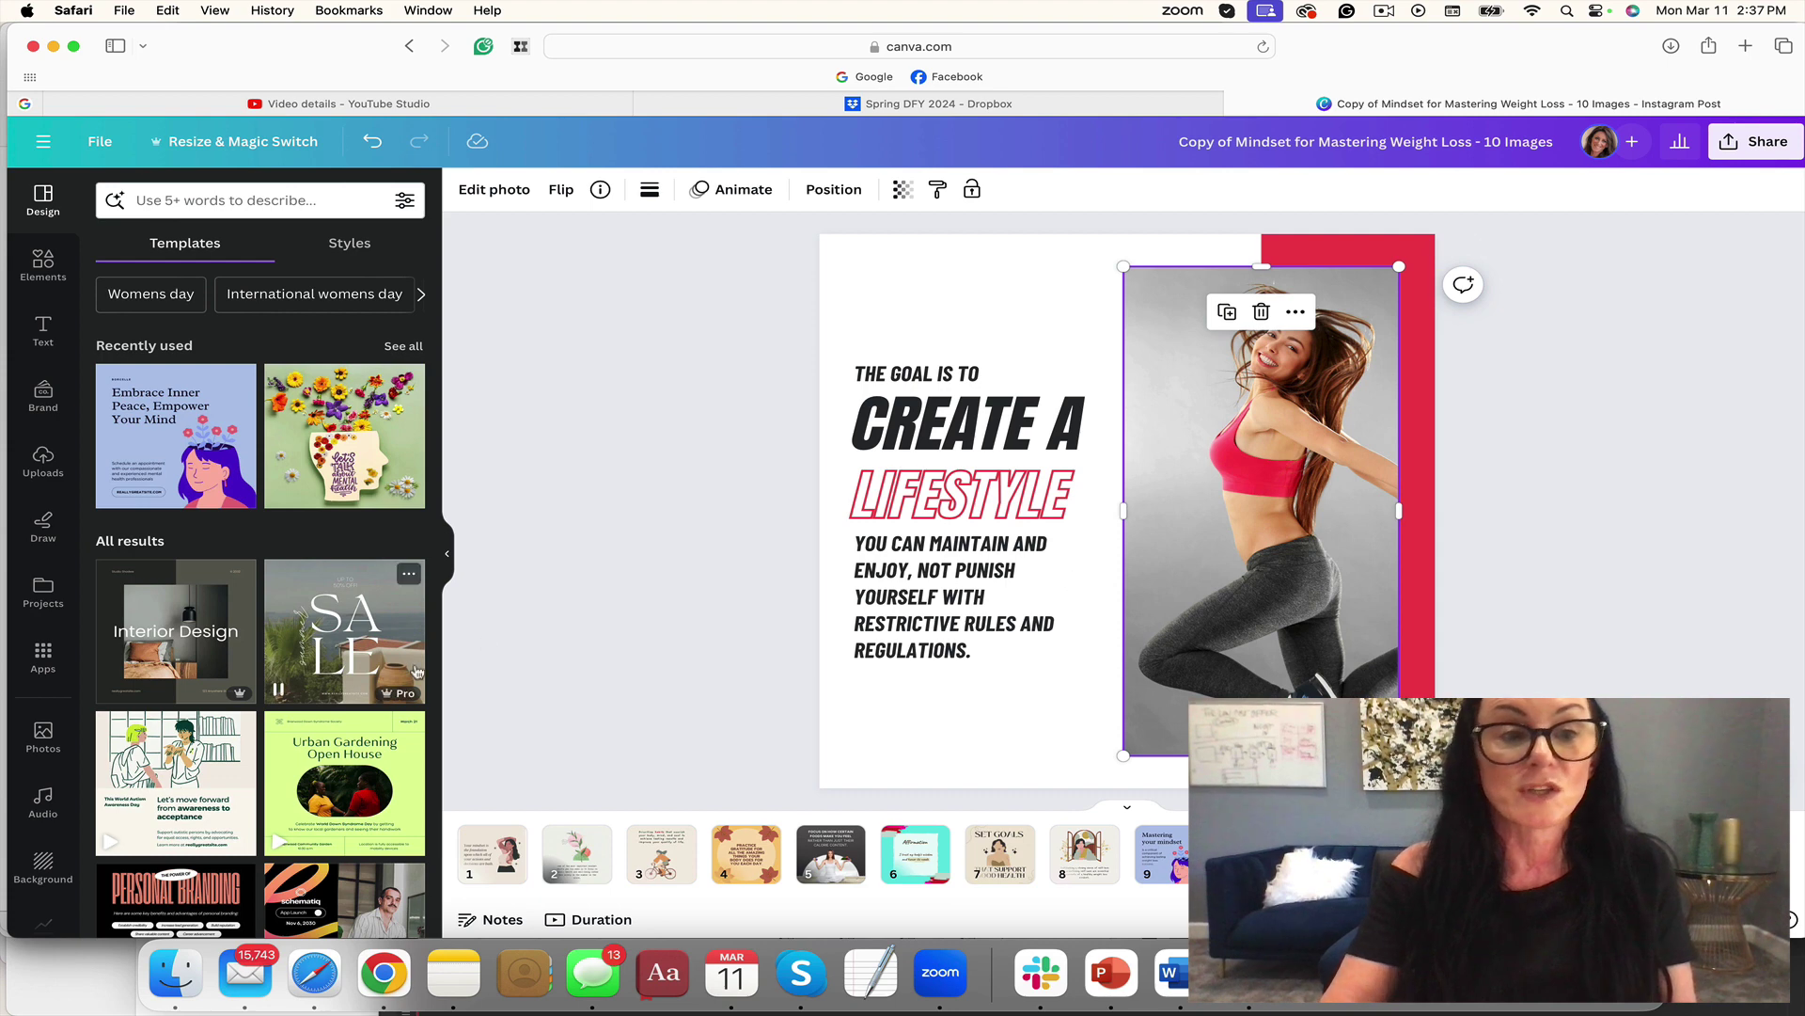
Search Photos for 'woman running' and try runner photos in the slide's frame.
{"action": "left_click", "coordinate": [43, 736]}
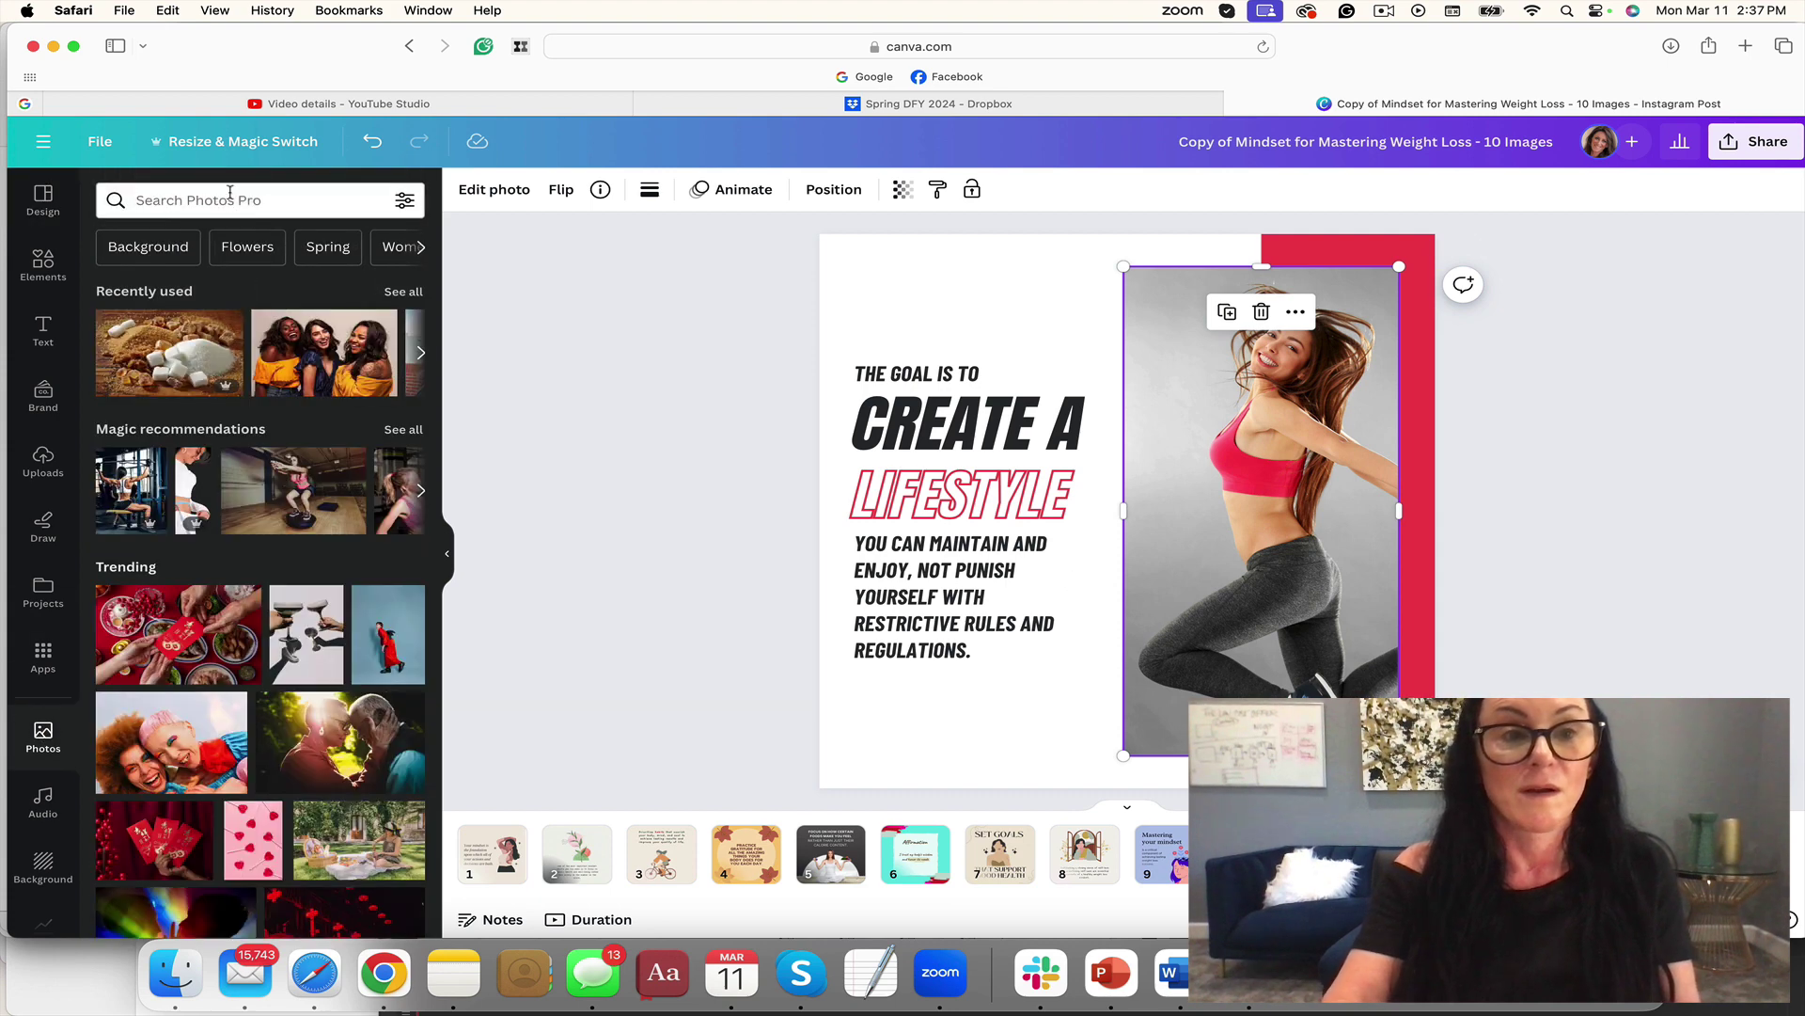
{"action": "left_click", "coordinate": [230, 197]}
{"action": "type", "text": "woman ru"}
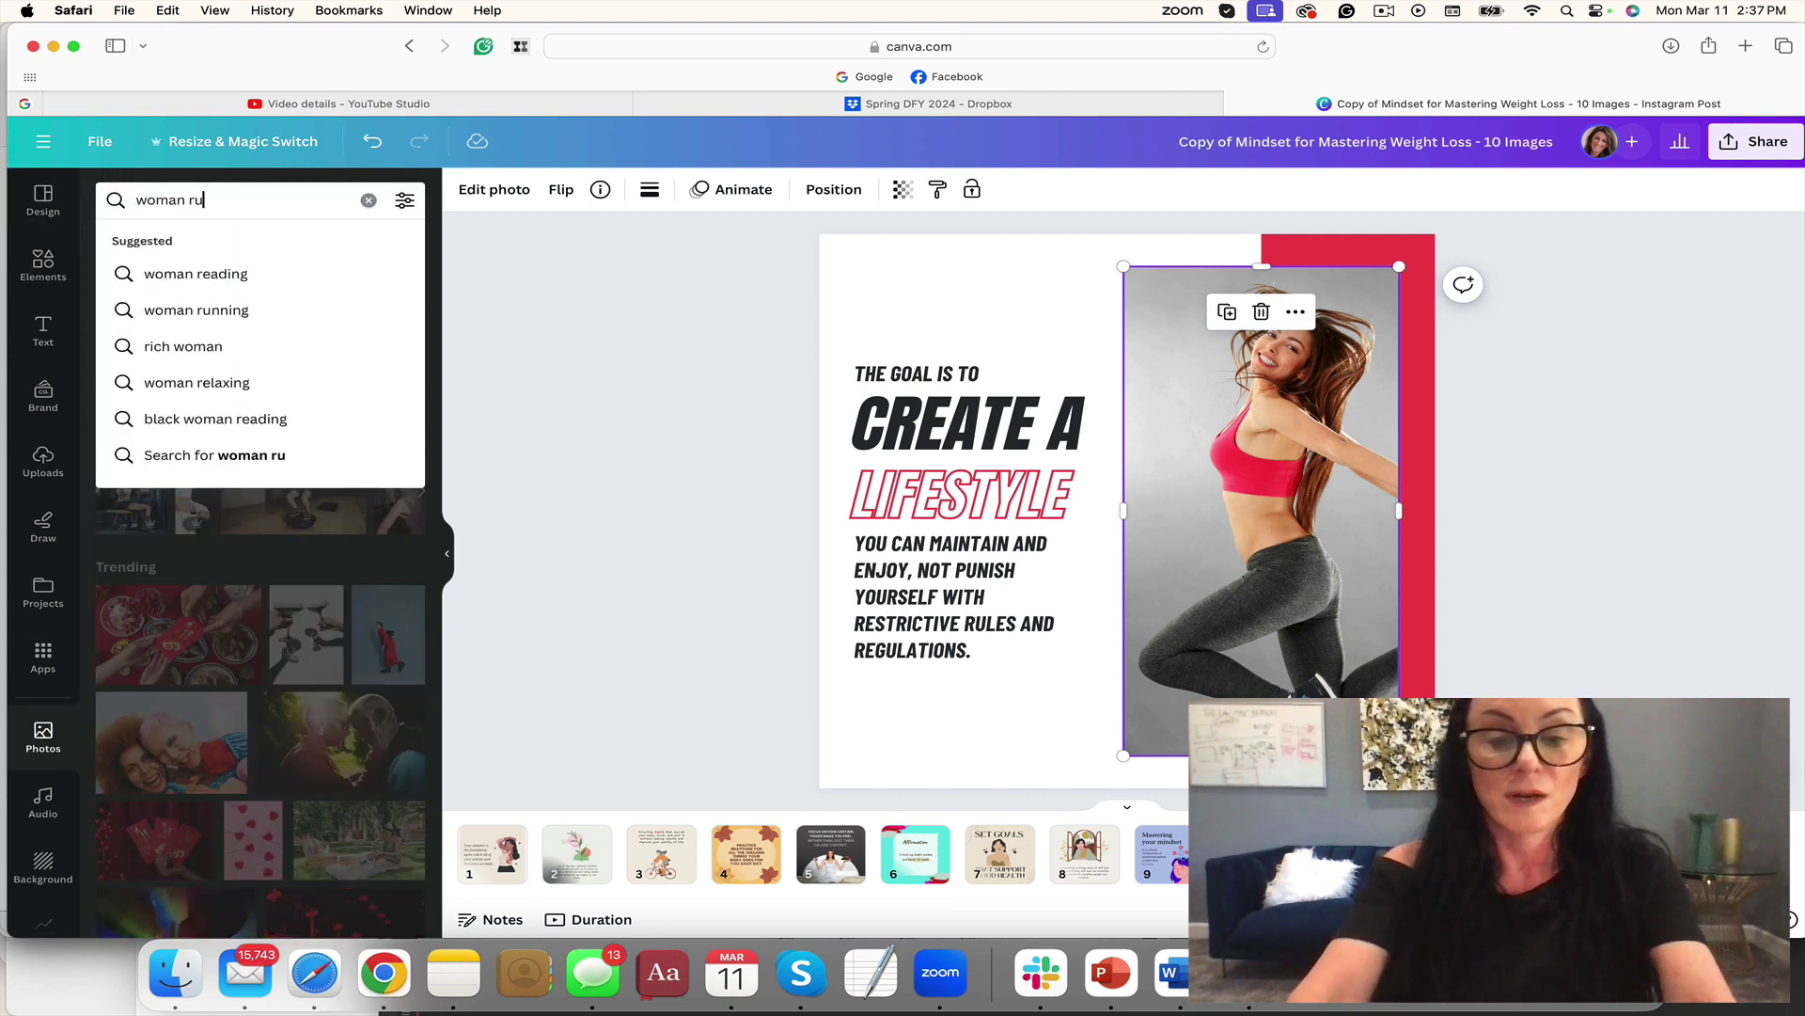
{"action": "type", "text": "nning"}
{"action": "key", "text": "Return"}
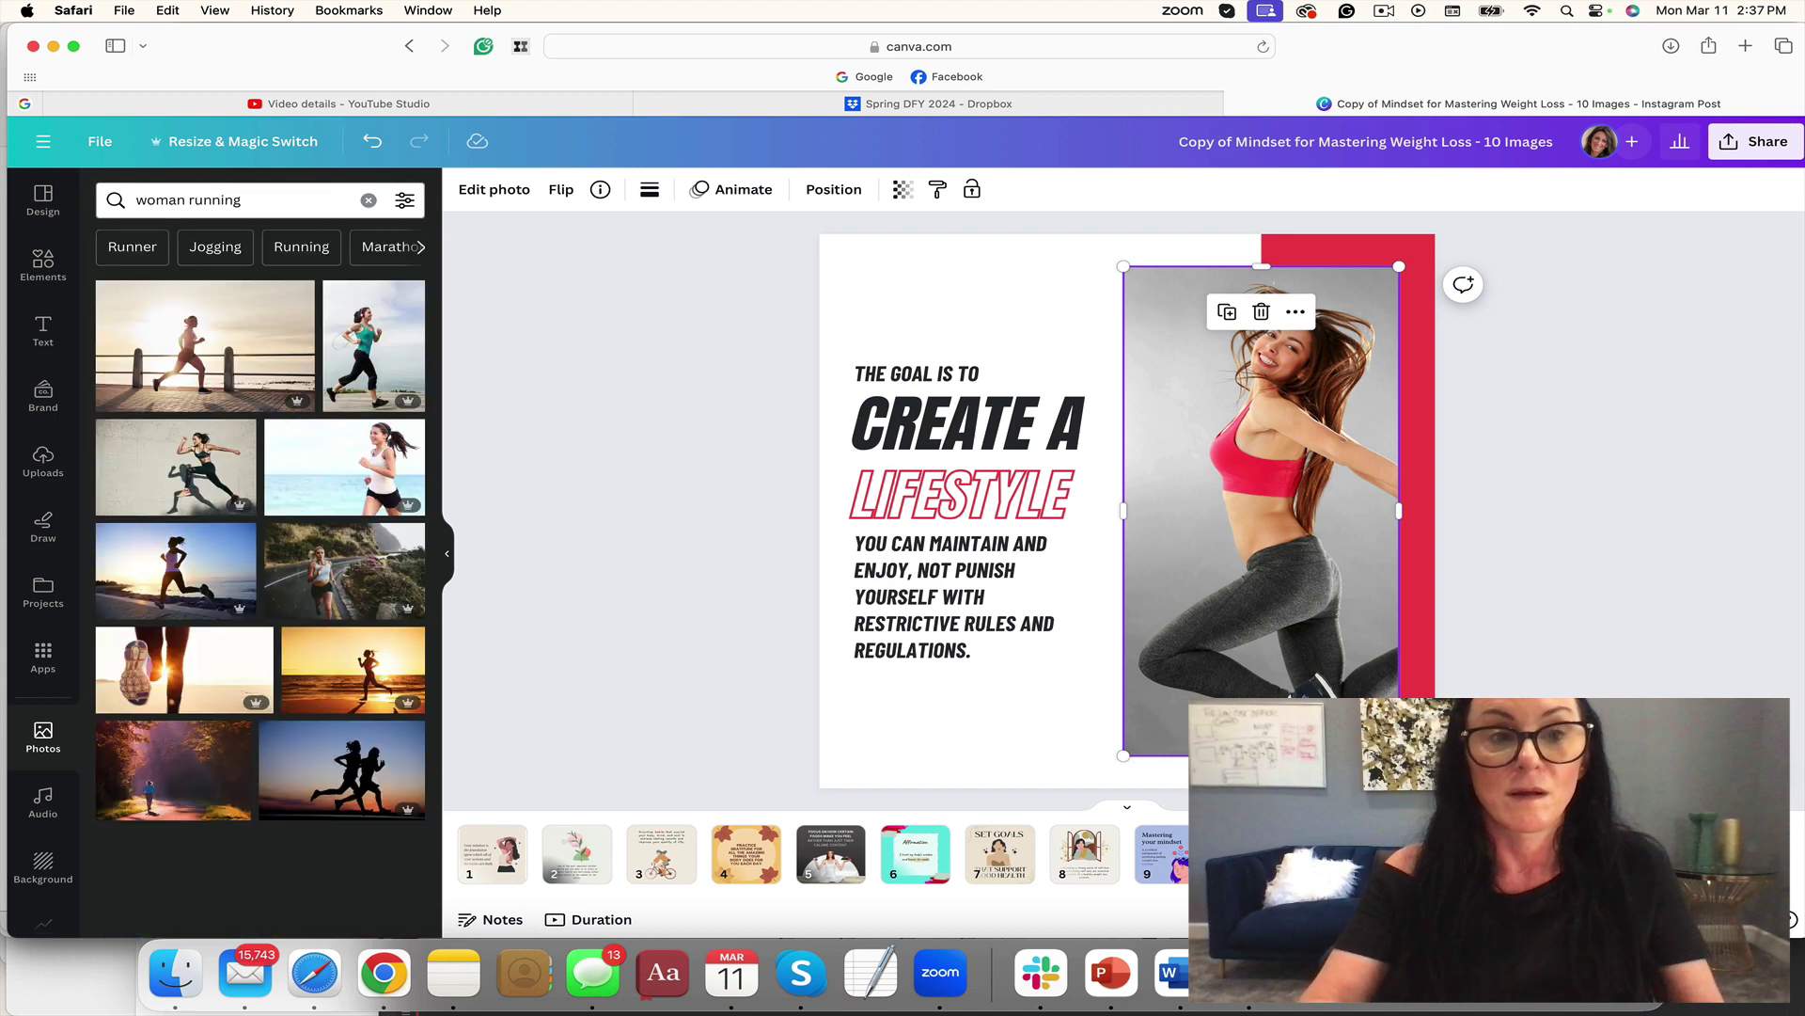
{"action": "left_click_drag", "start_coordinate": [374, 345], "coordinate": [1159, 390]}
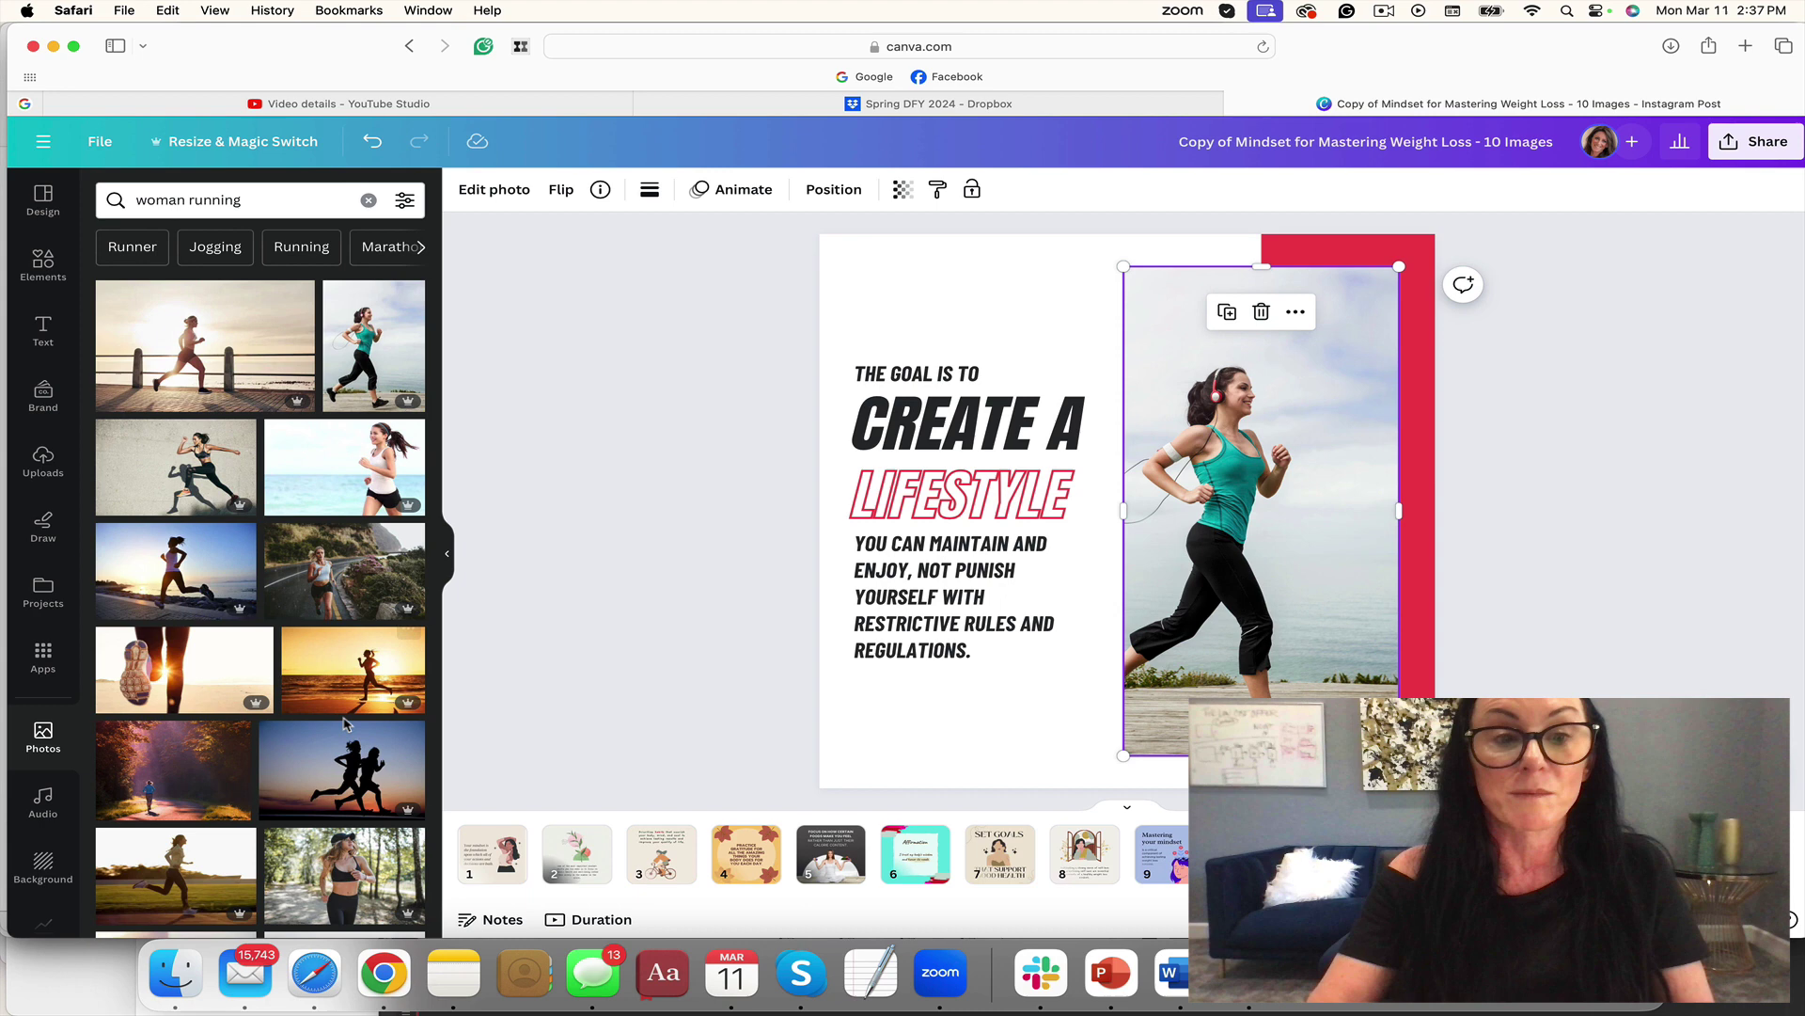
{"action": "left_click_drag", "start_coordinate": [344, 875], "coordinate": [1239, 505]}
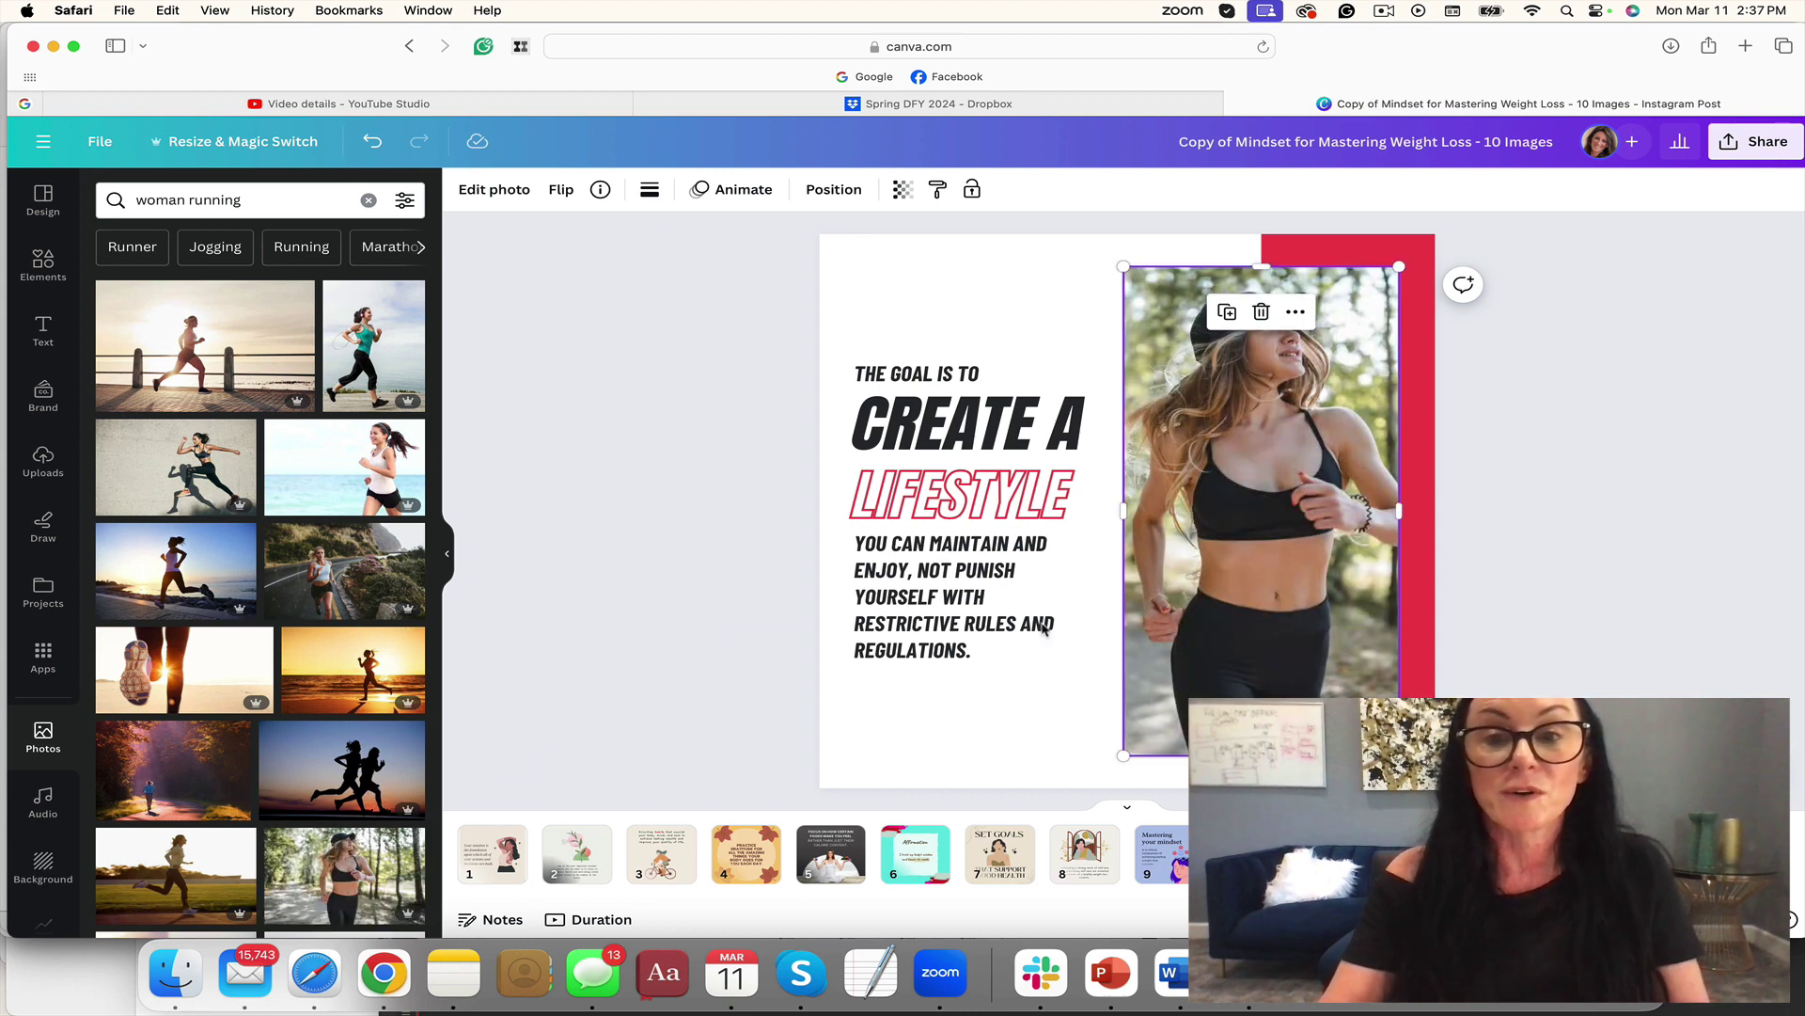
{"action": "left_click", "coordinate": [734, 745]}
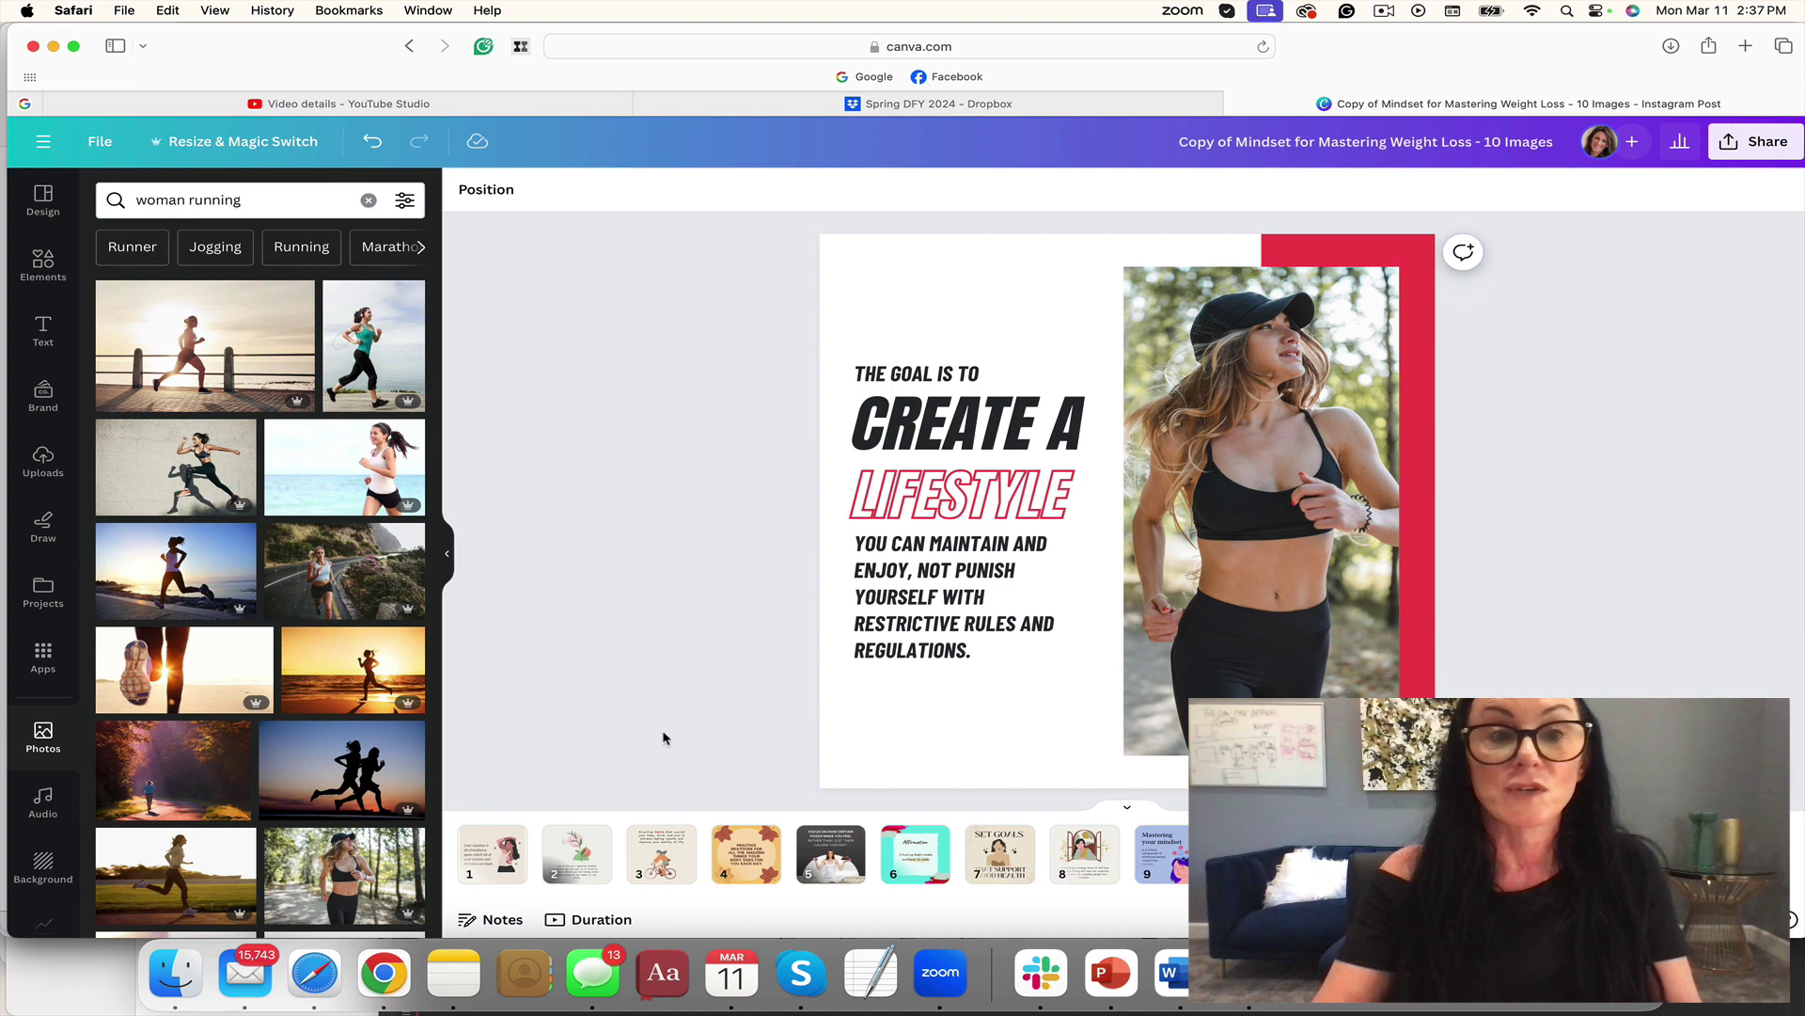
Refine the search to 'mature woman running' and swap that photo into the frame.
{"action": "left_click", "coordinate": [138, 202]}
{"action": "type", "text": "m"}
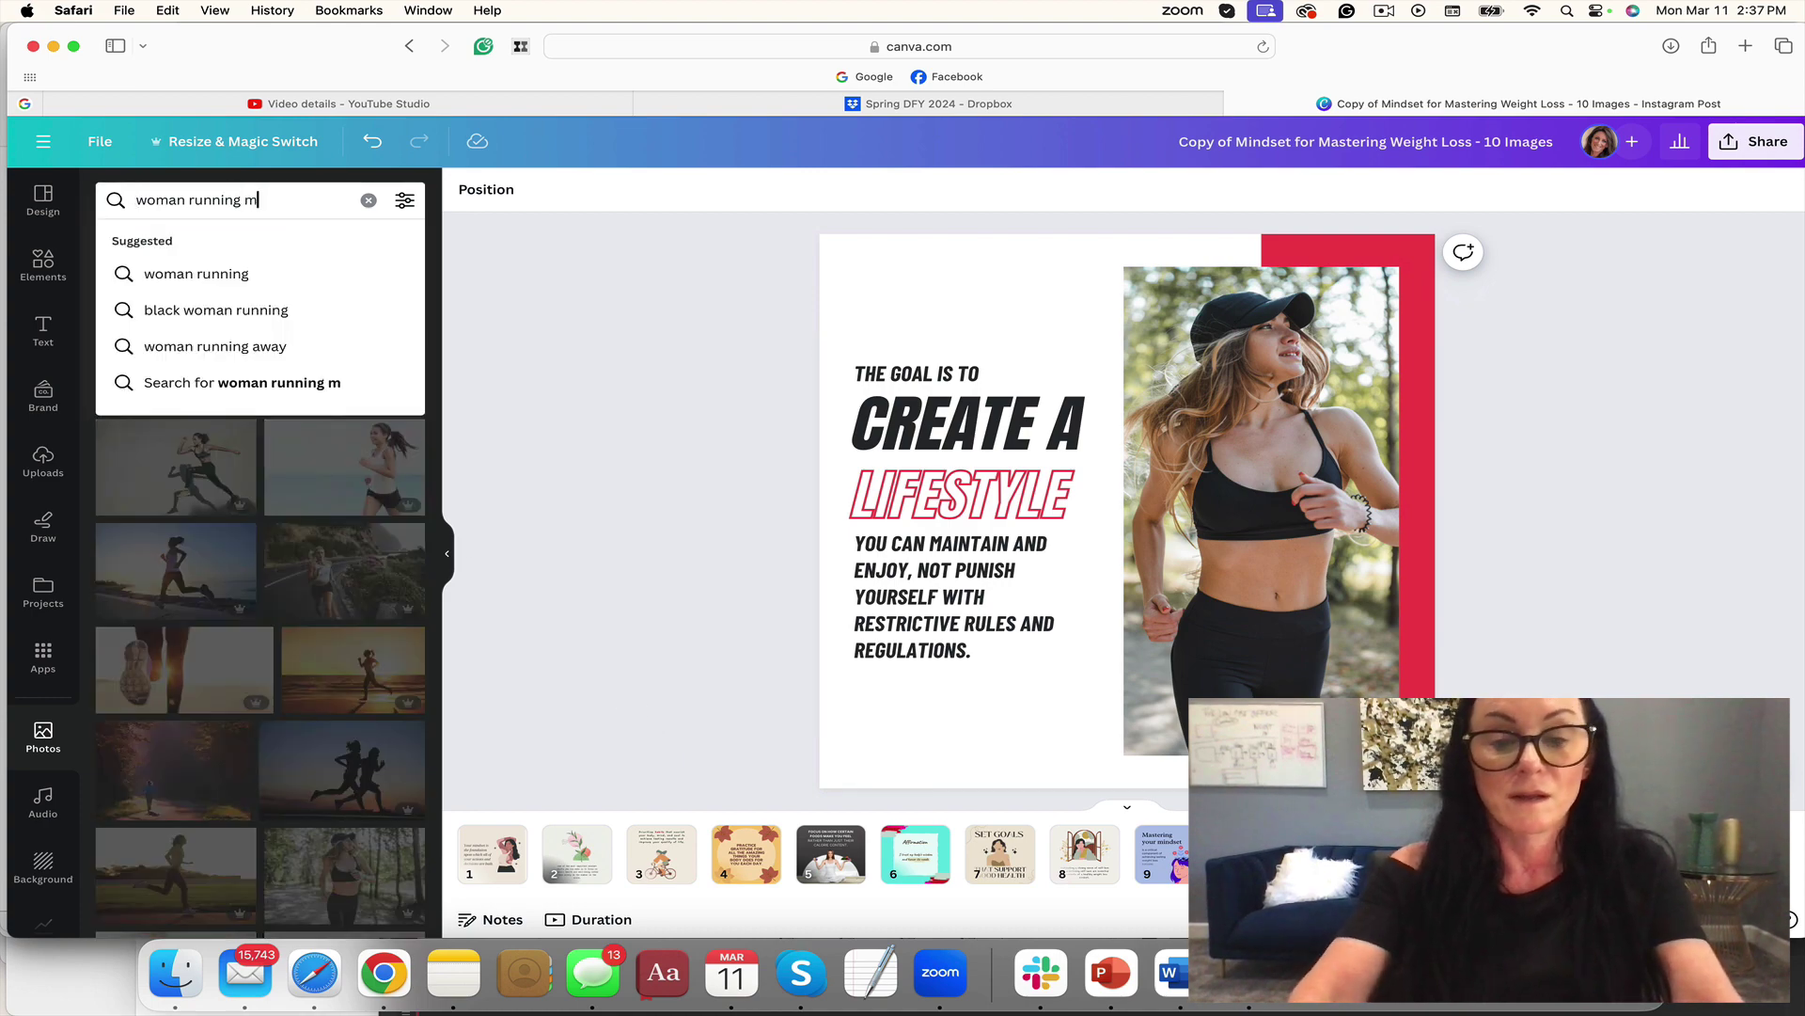
{"action": "type", "text": "atu"}
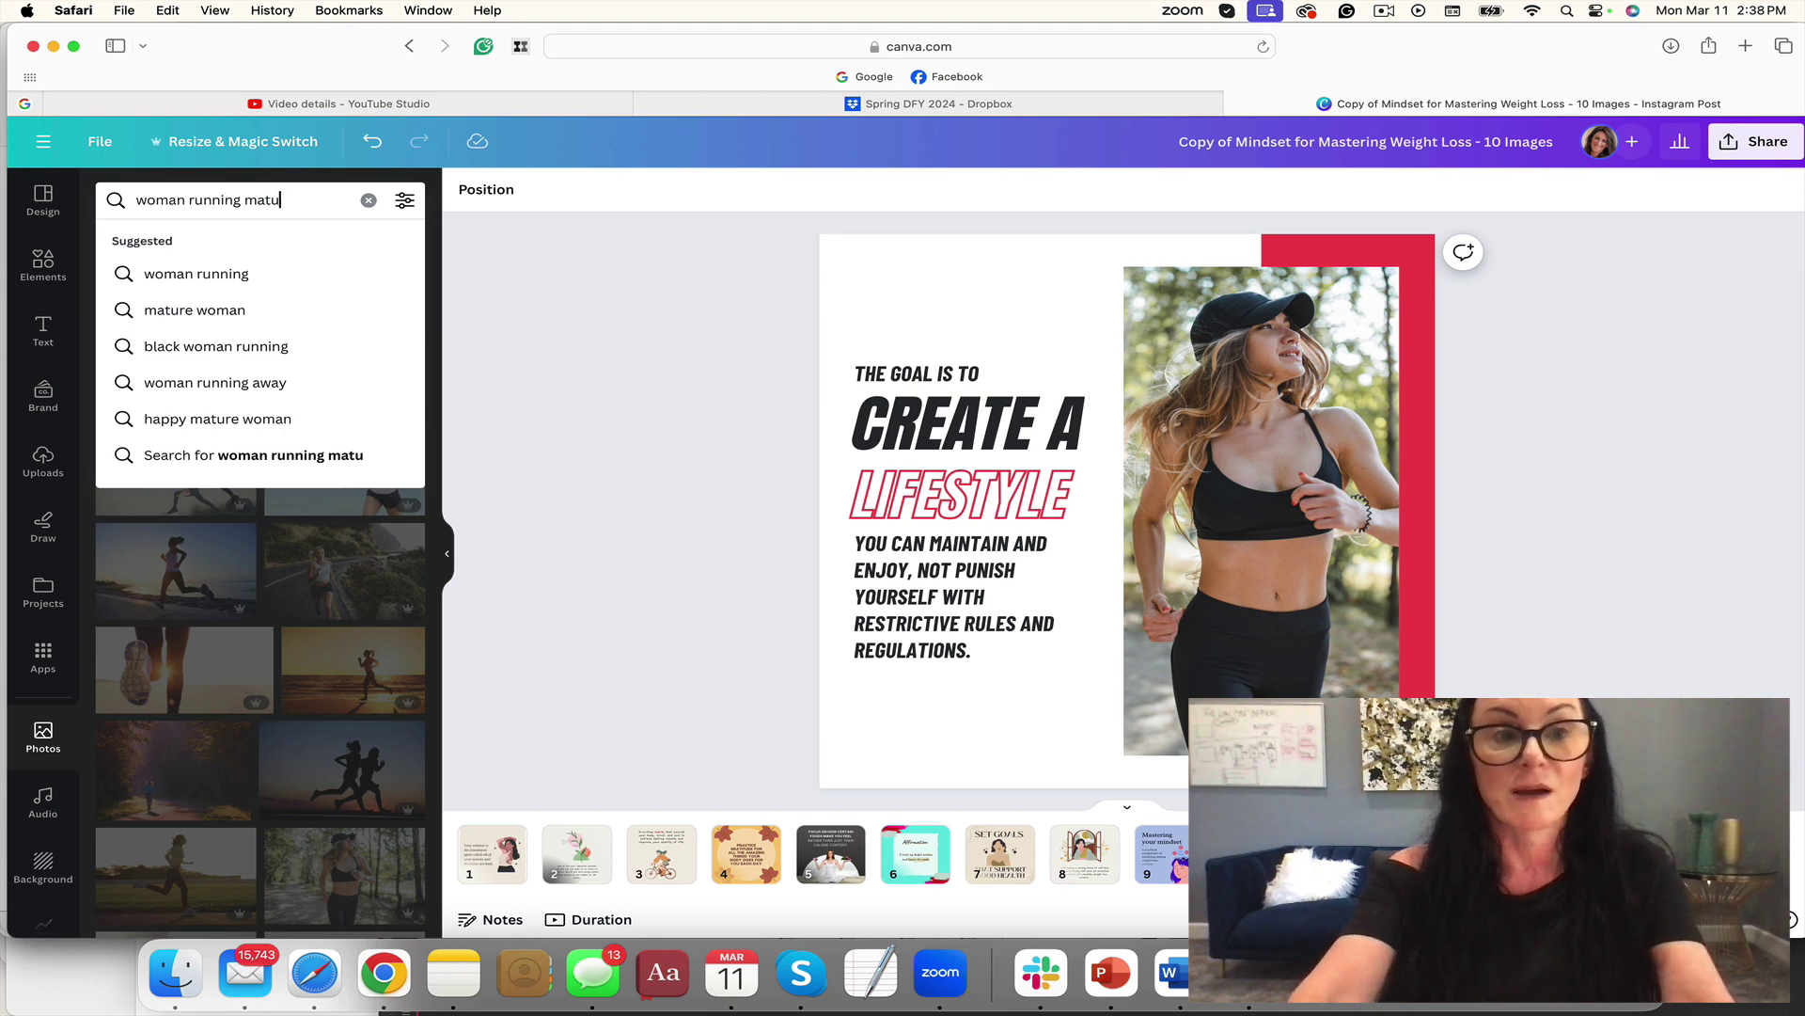
{"action": "key", "text": "BackSpace"}
{"action": "key", "text": "BackSpace"}
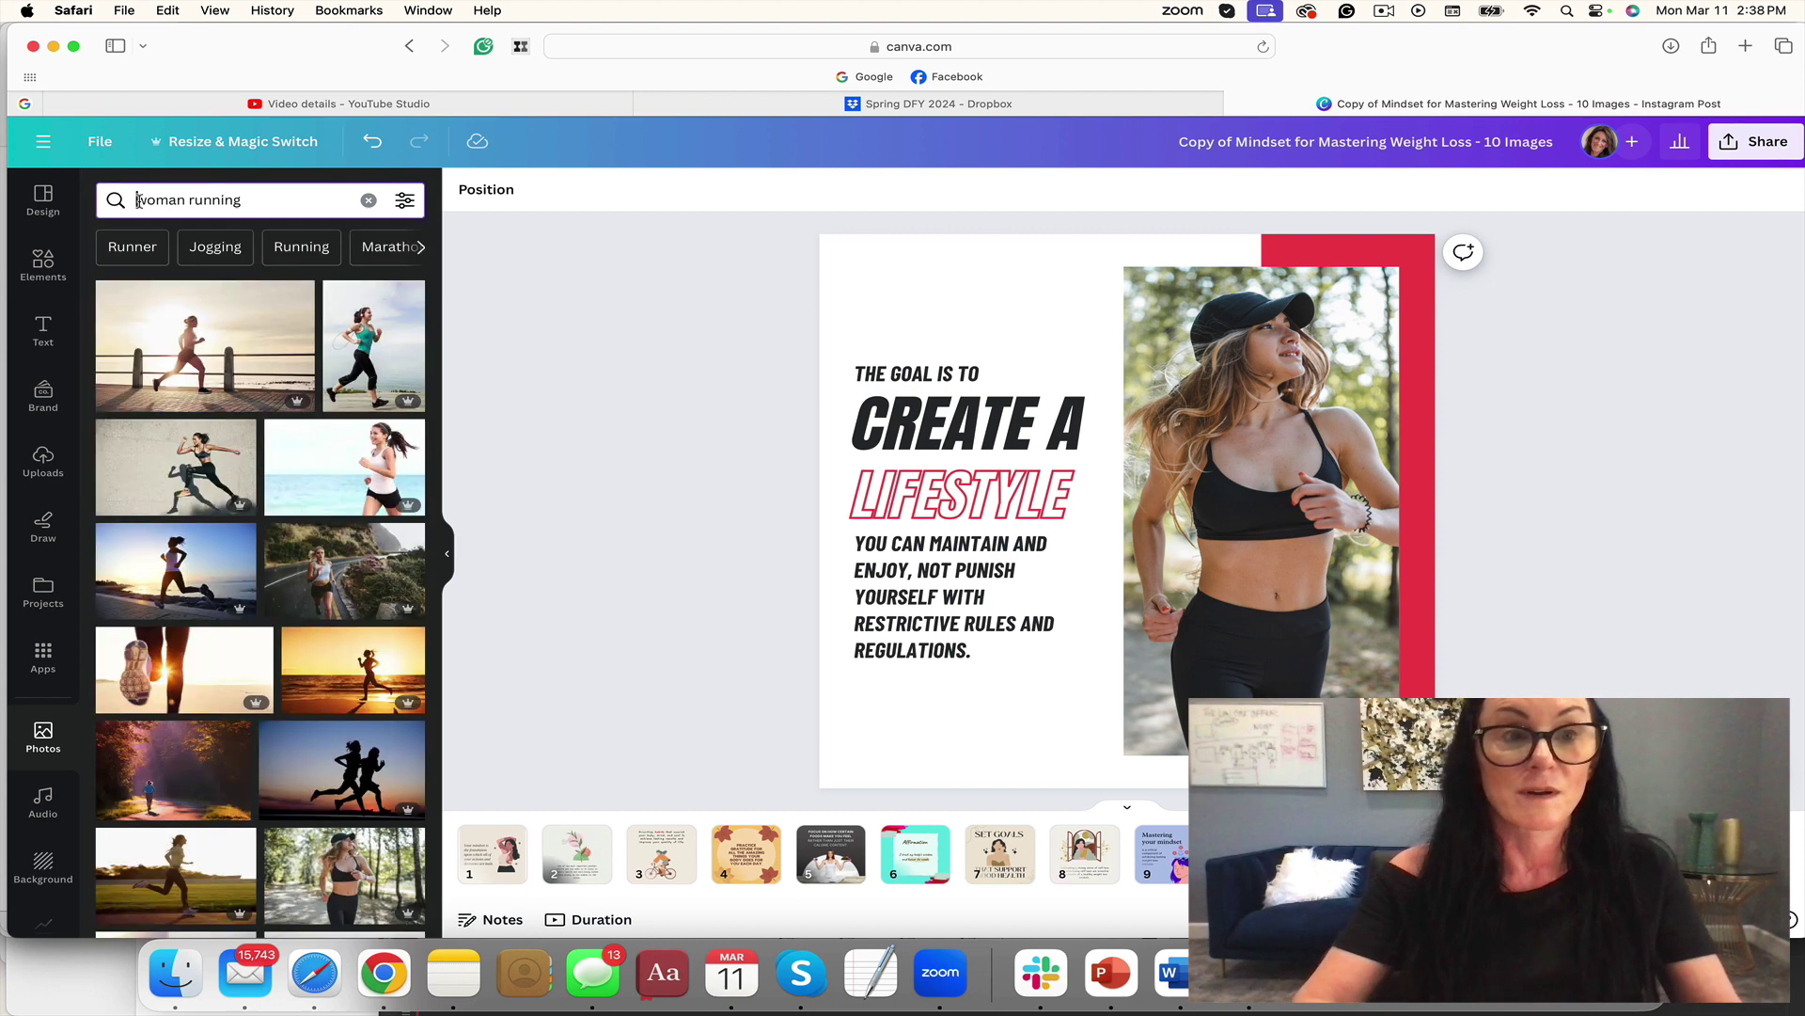
{"action": "left_click", "coordinate": [137, 201]}
{"action": "type", "text": "mature"}
{"action": "key", "text": "Return"}
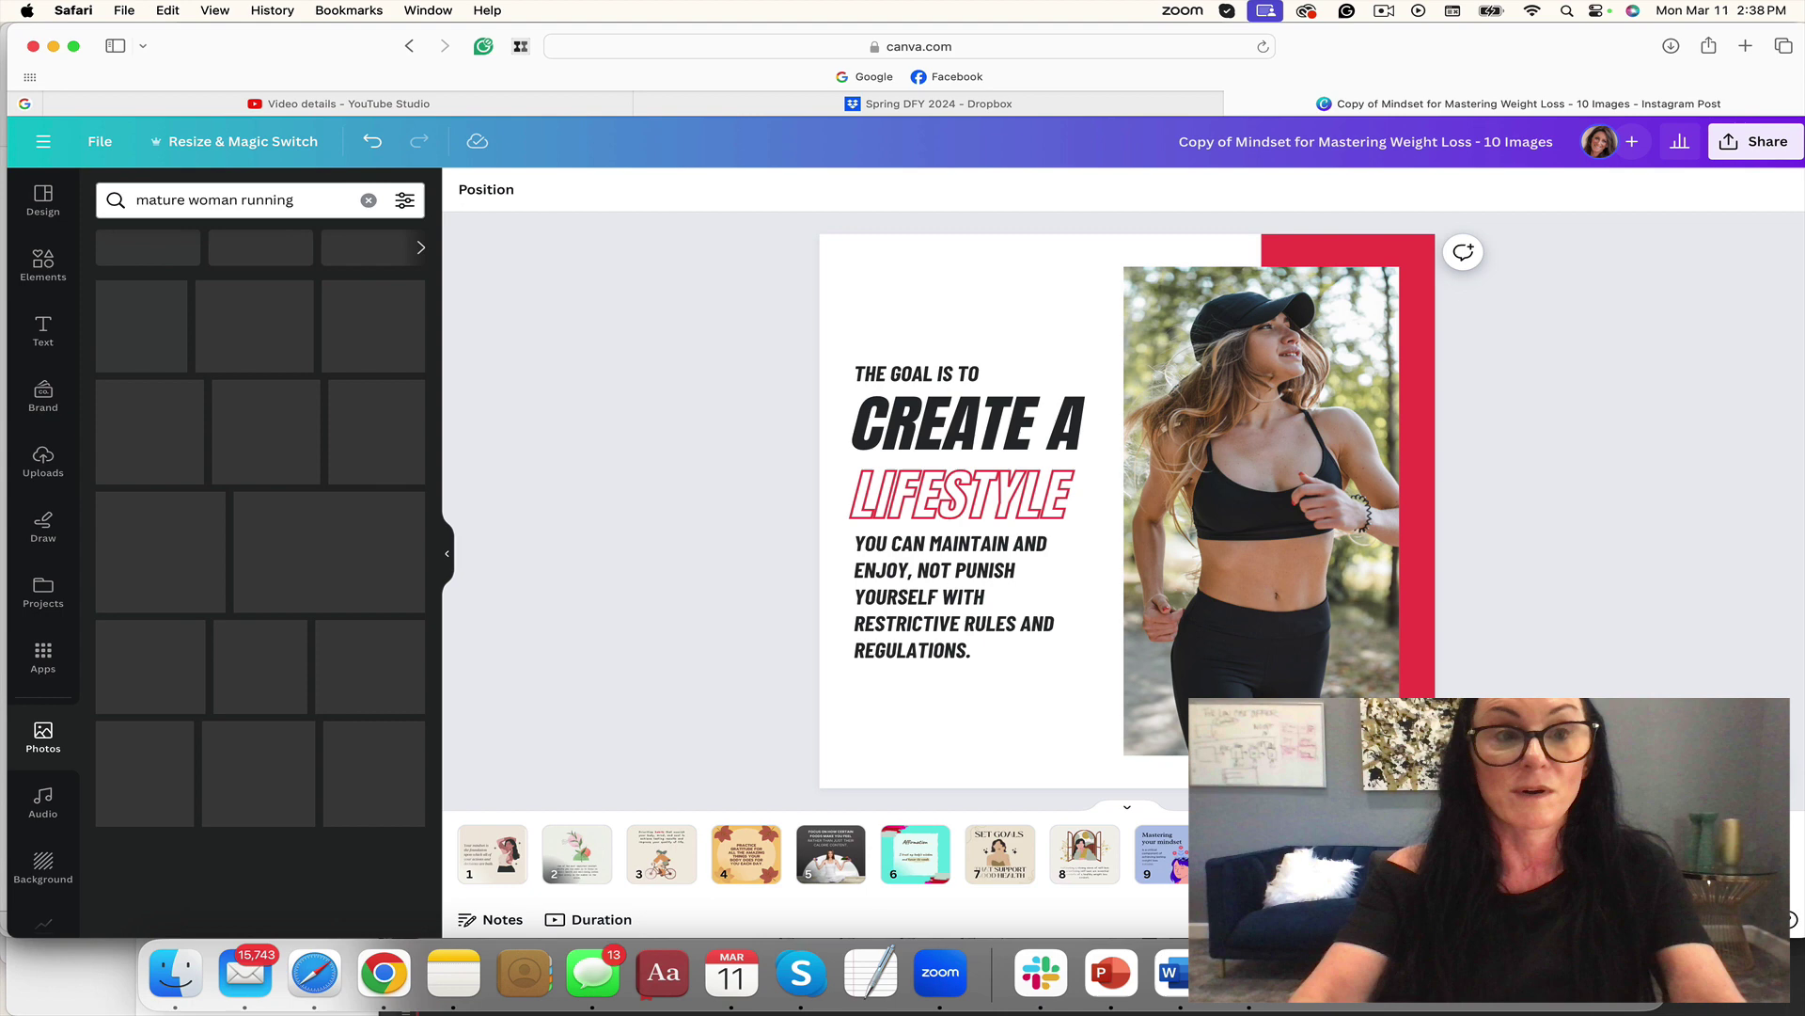
{"action": "left_click_drag", "start_coordinate": [339, 439], "coordinate": [1233, 381]}
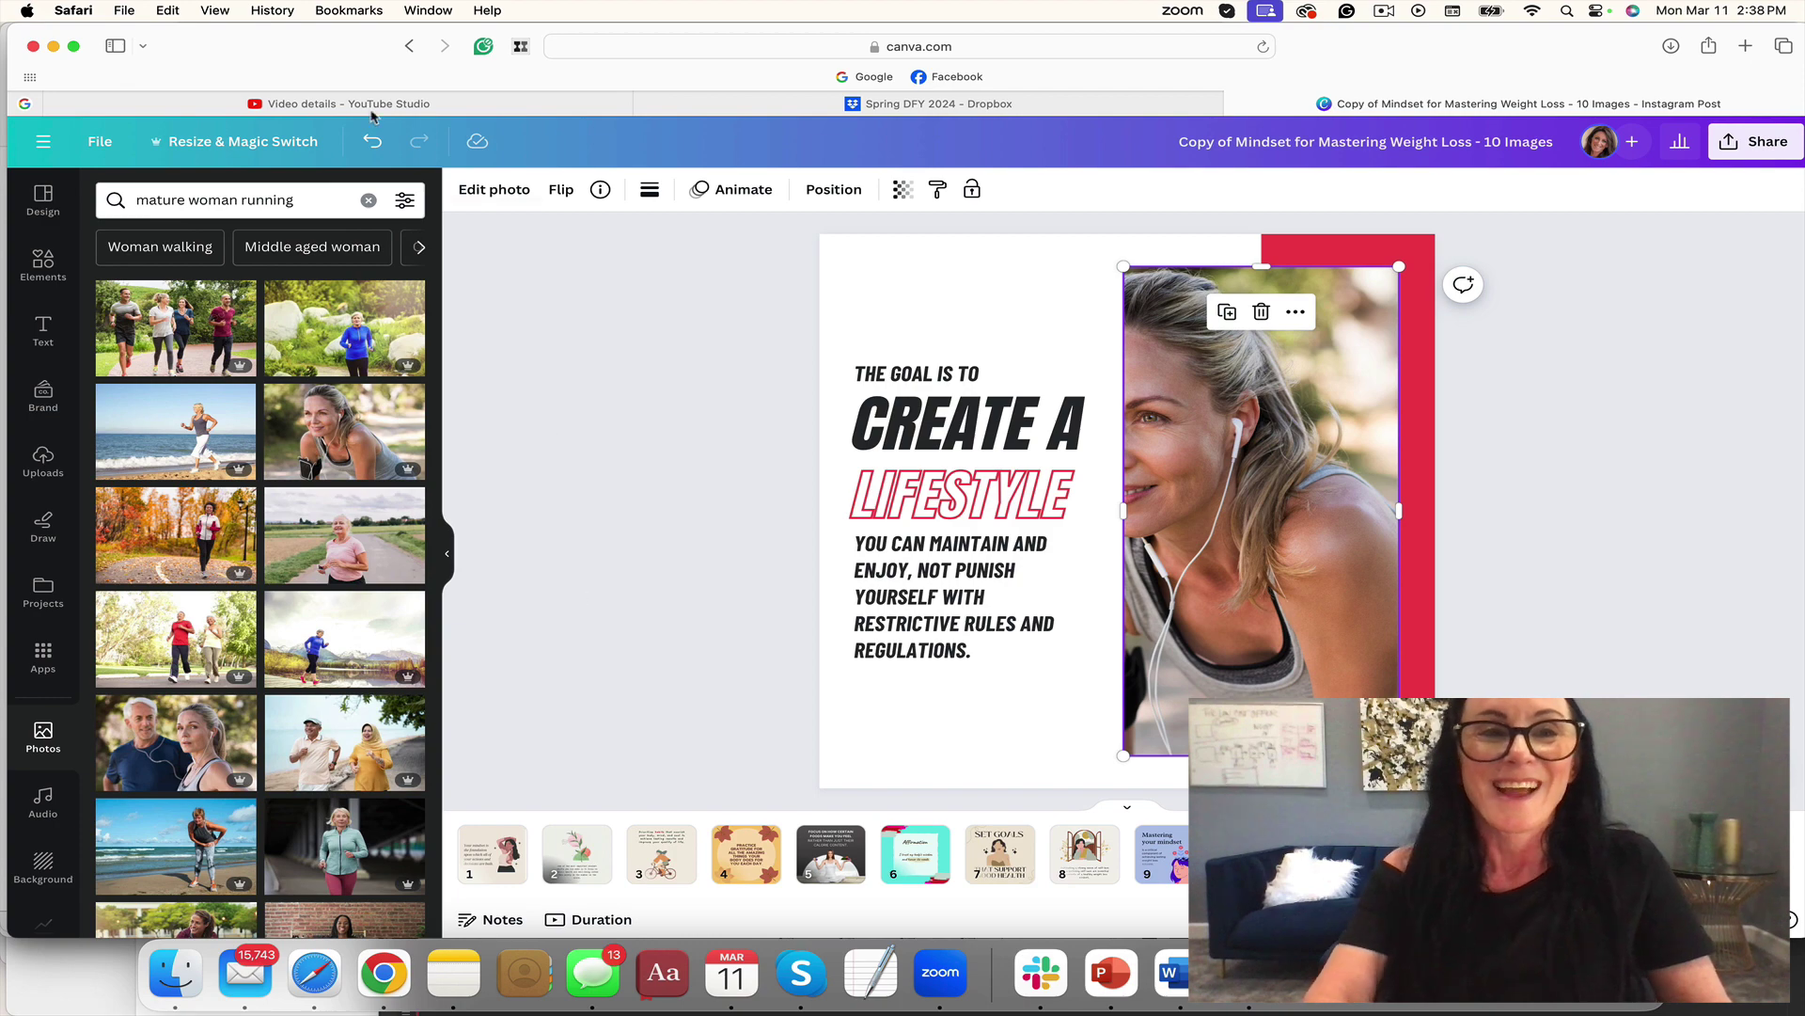
Minimize Canva, close the instructions doc, and open the Opt-In Page docx from the Opt-in folder.
{"action": "left_click", "coordinate": [53, 47]}
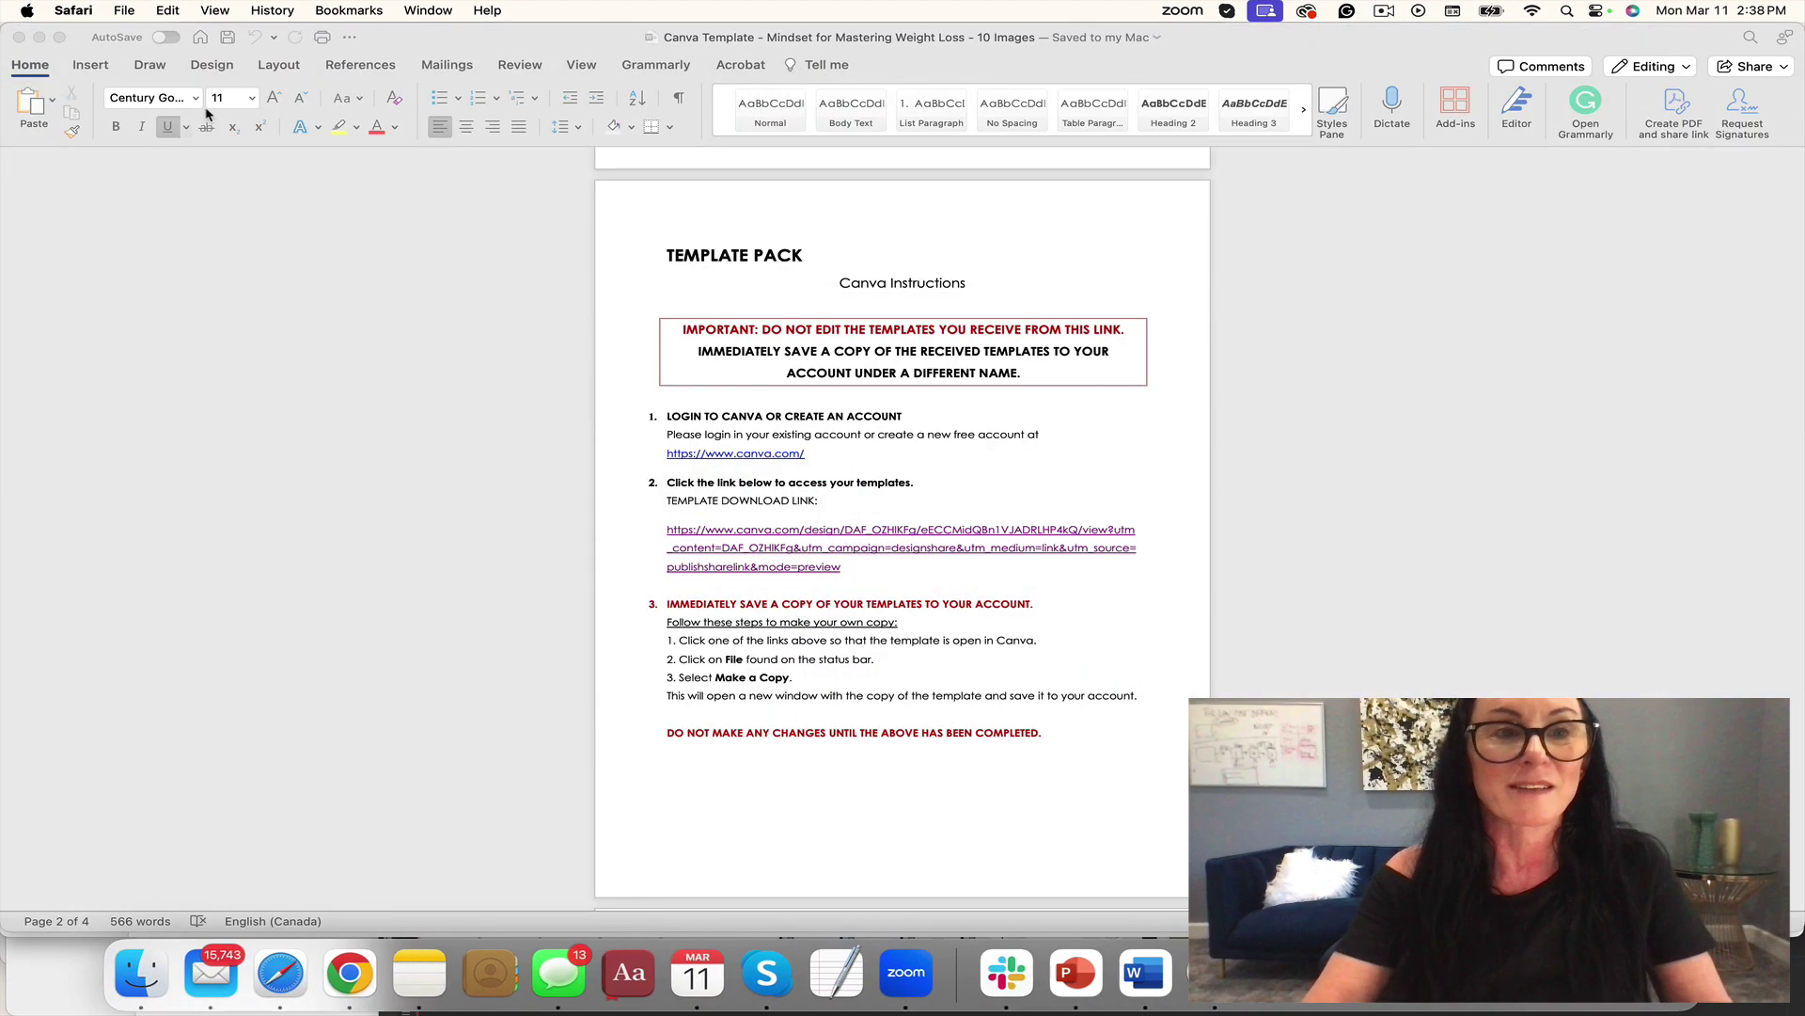
{"action": "left_click", "coordinate": [19, 37]}
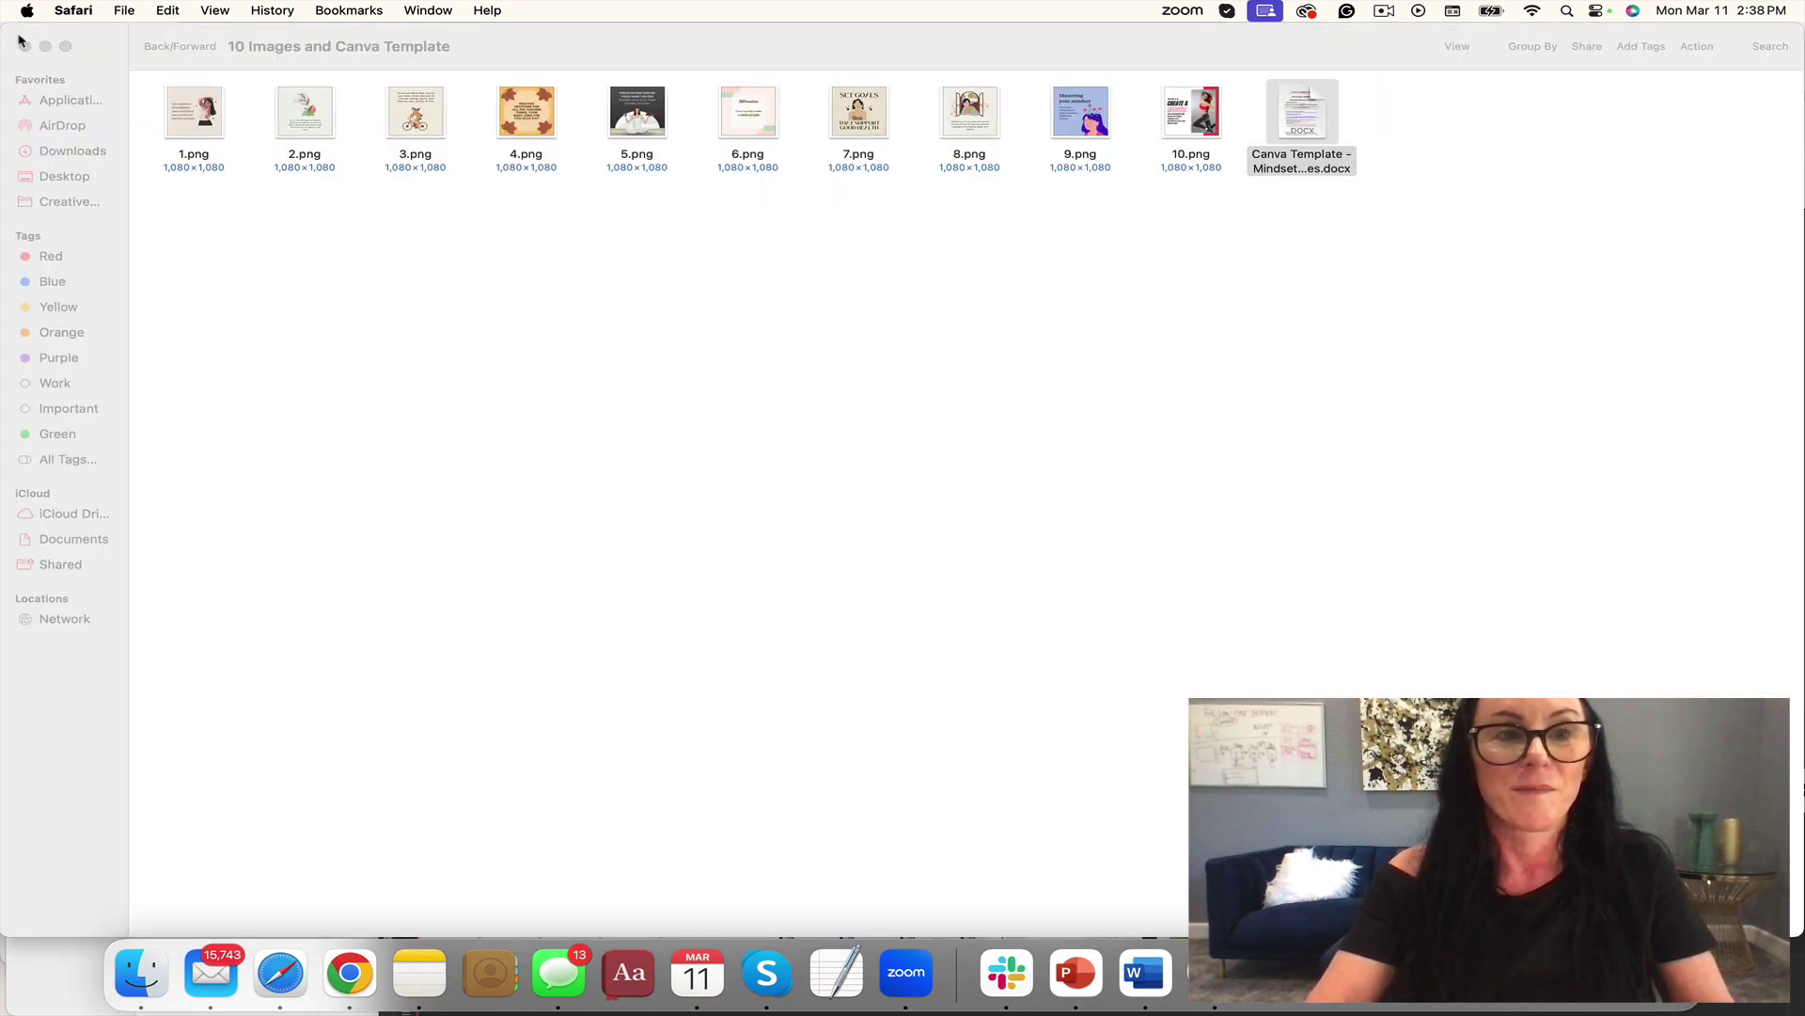
{"action": "left_click", "coordinate": [163, 53]}
{"action": "left_click", "coordinate": [423, 117]}
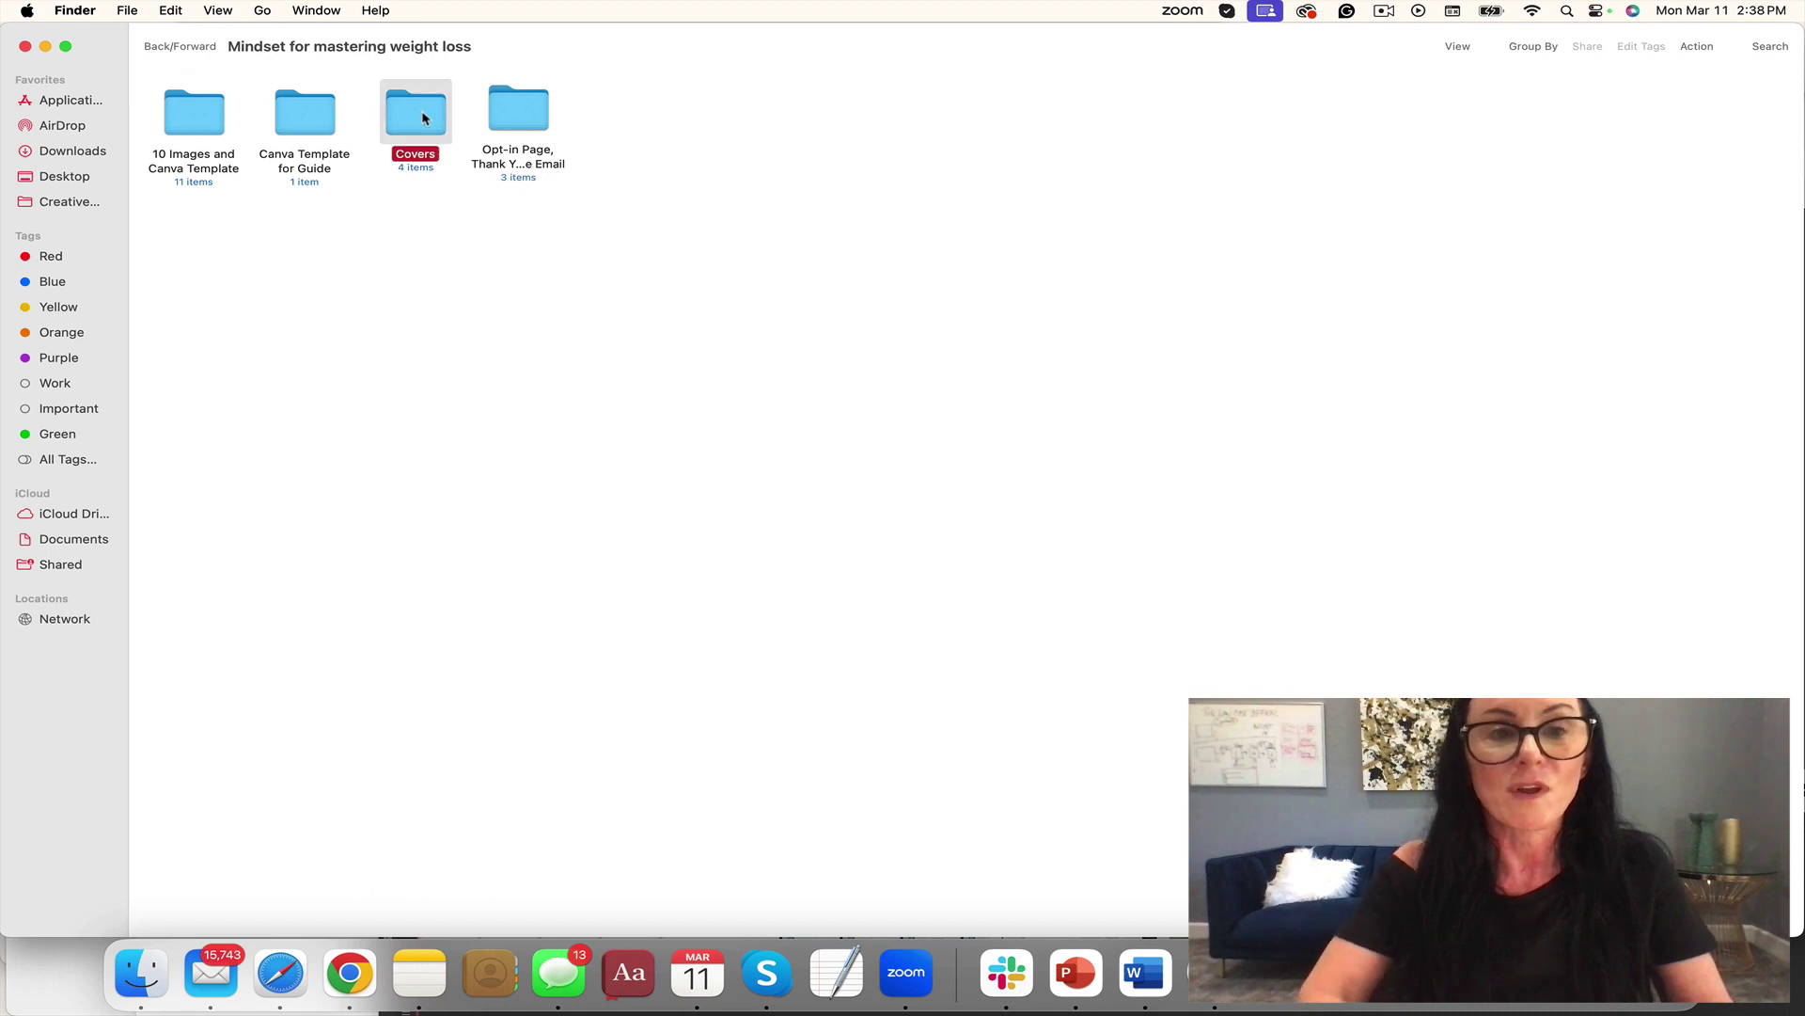
{"action": "double_click", "coordinate": [423, 117]}
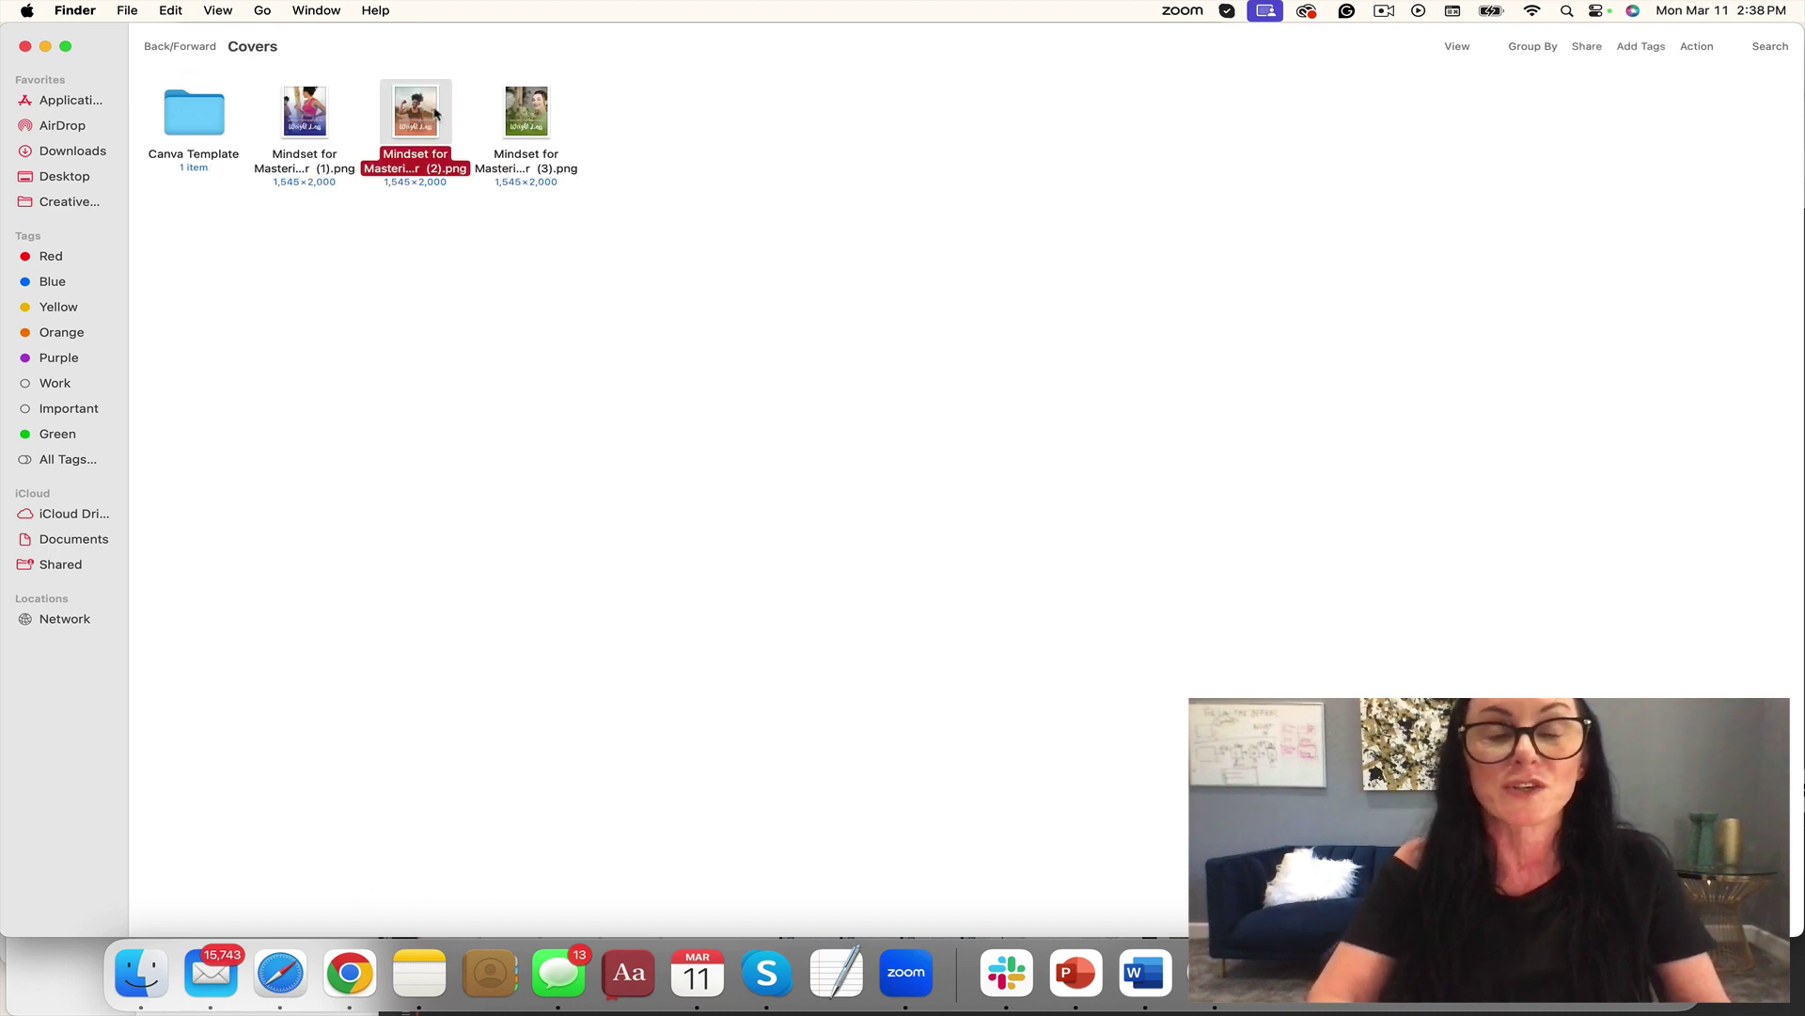
{"action": "left_click", "coordinate": [166, 48]}
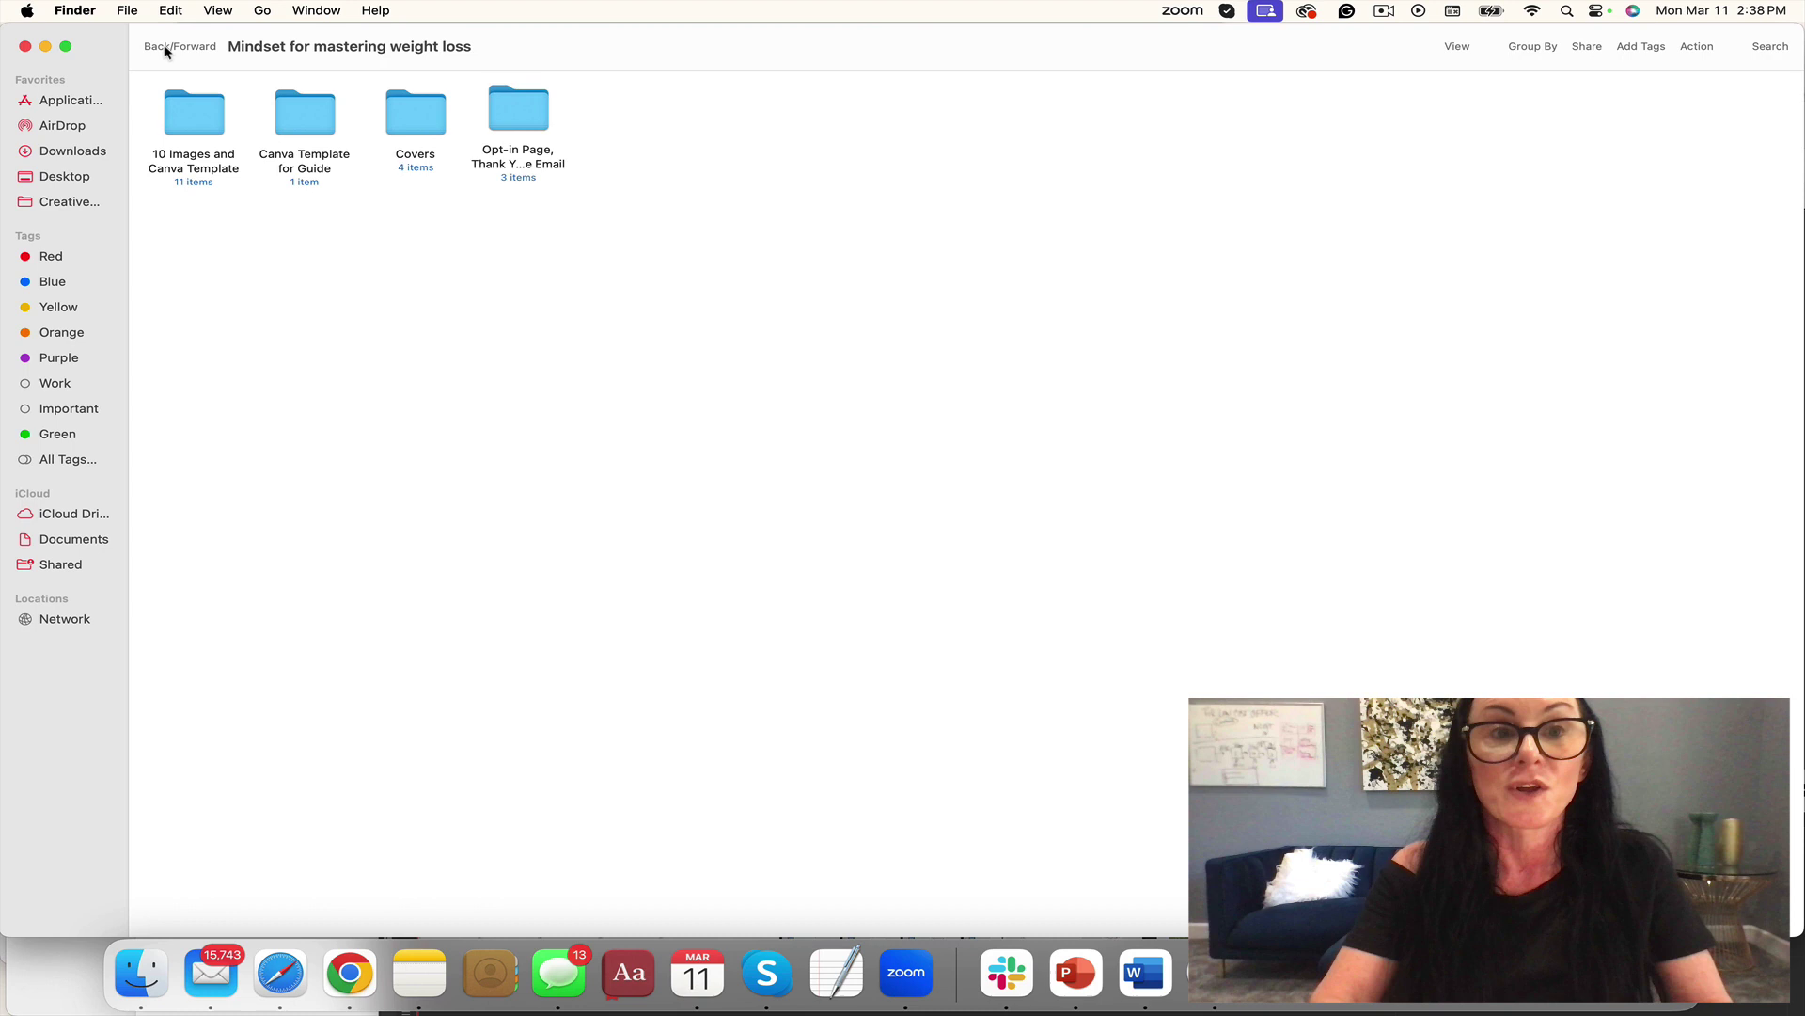
{"action": "double_click", "coordinate": [520, 114]}
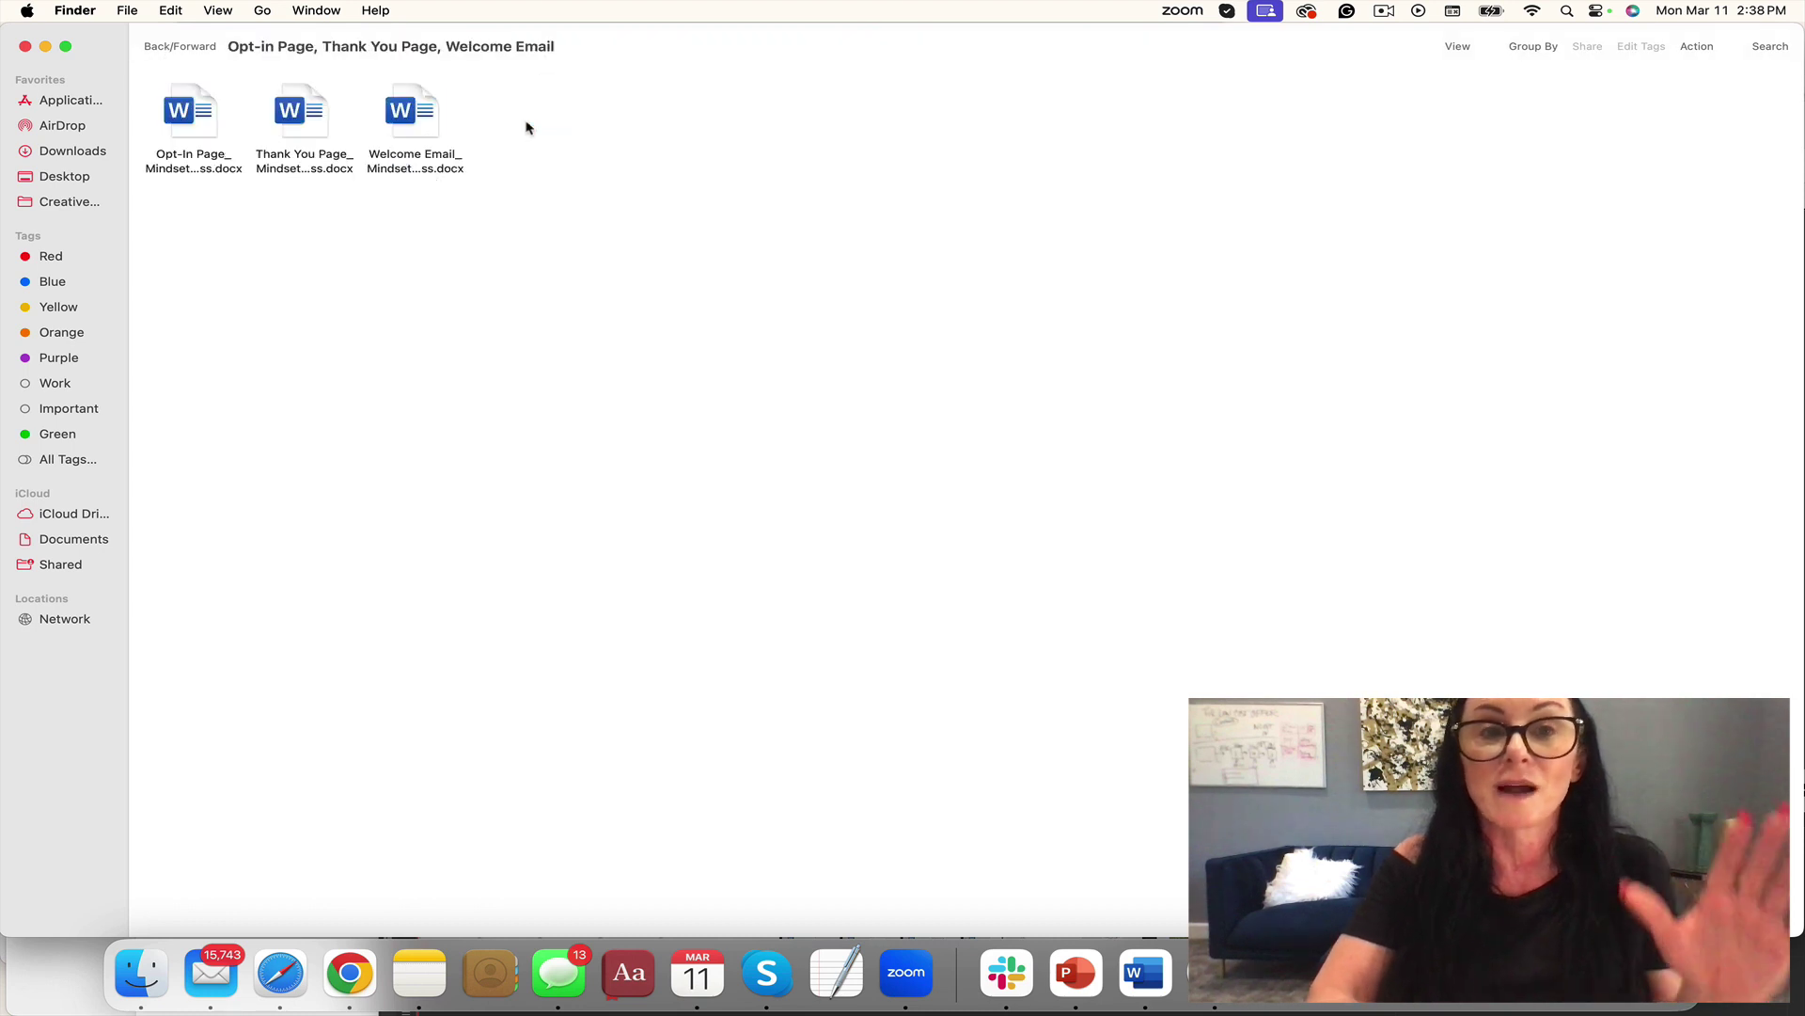
{"action": "double_click", "coordinate": [209, 136]}
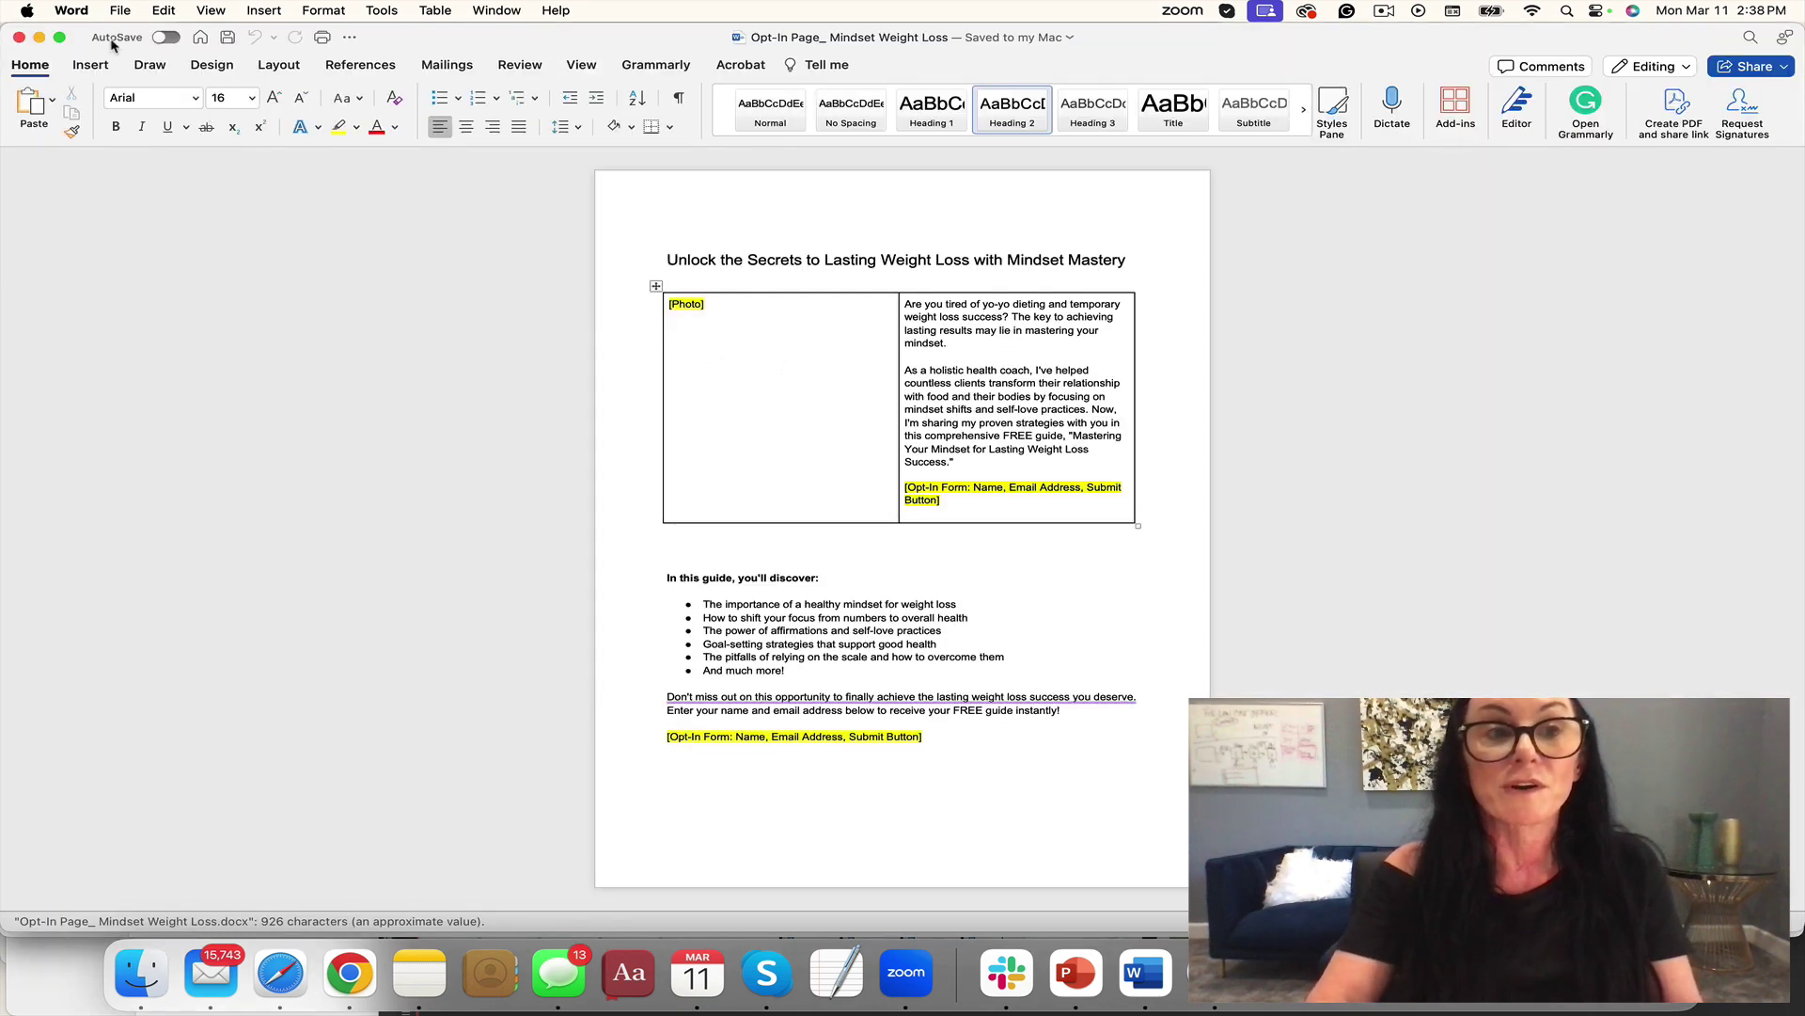
Close the Opt-In Page, review the Thank You Page copy, then open the Welcome Email document.
{"action": "left_click", "coordinate": [18, 37]}
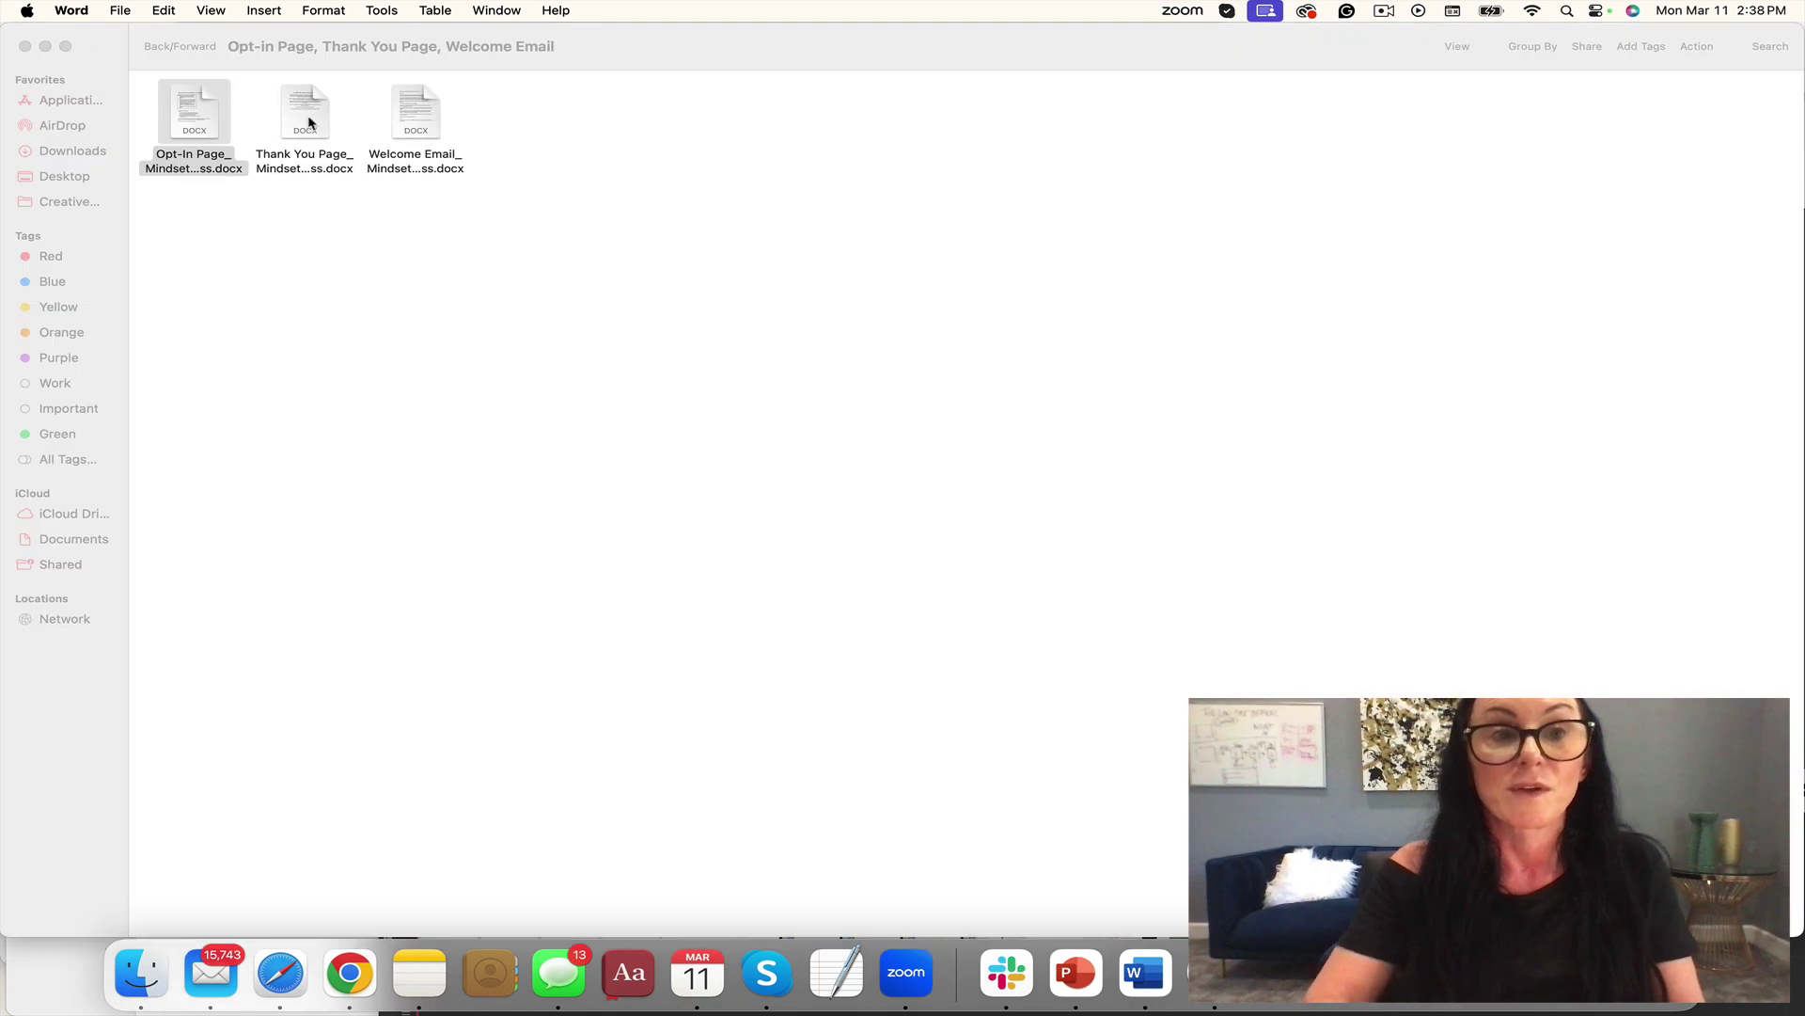
{"action": "double_click", "coordinate": [310, 123]}
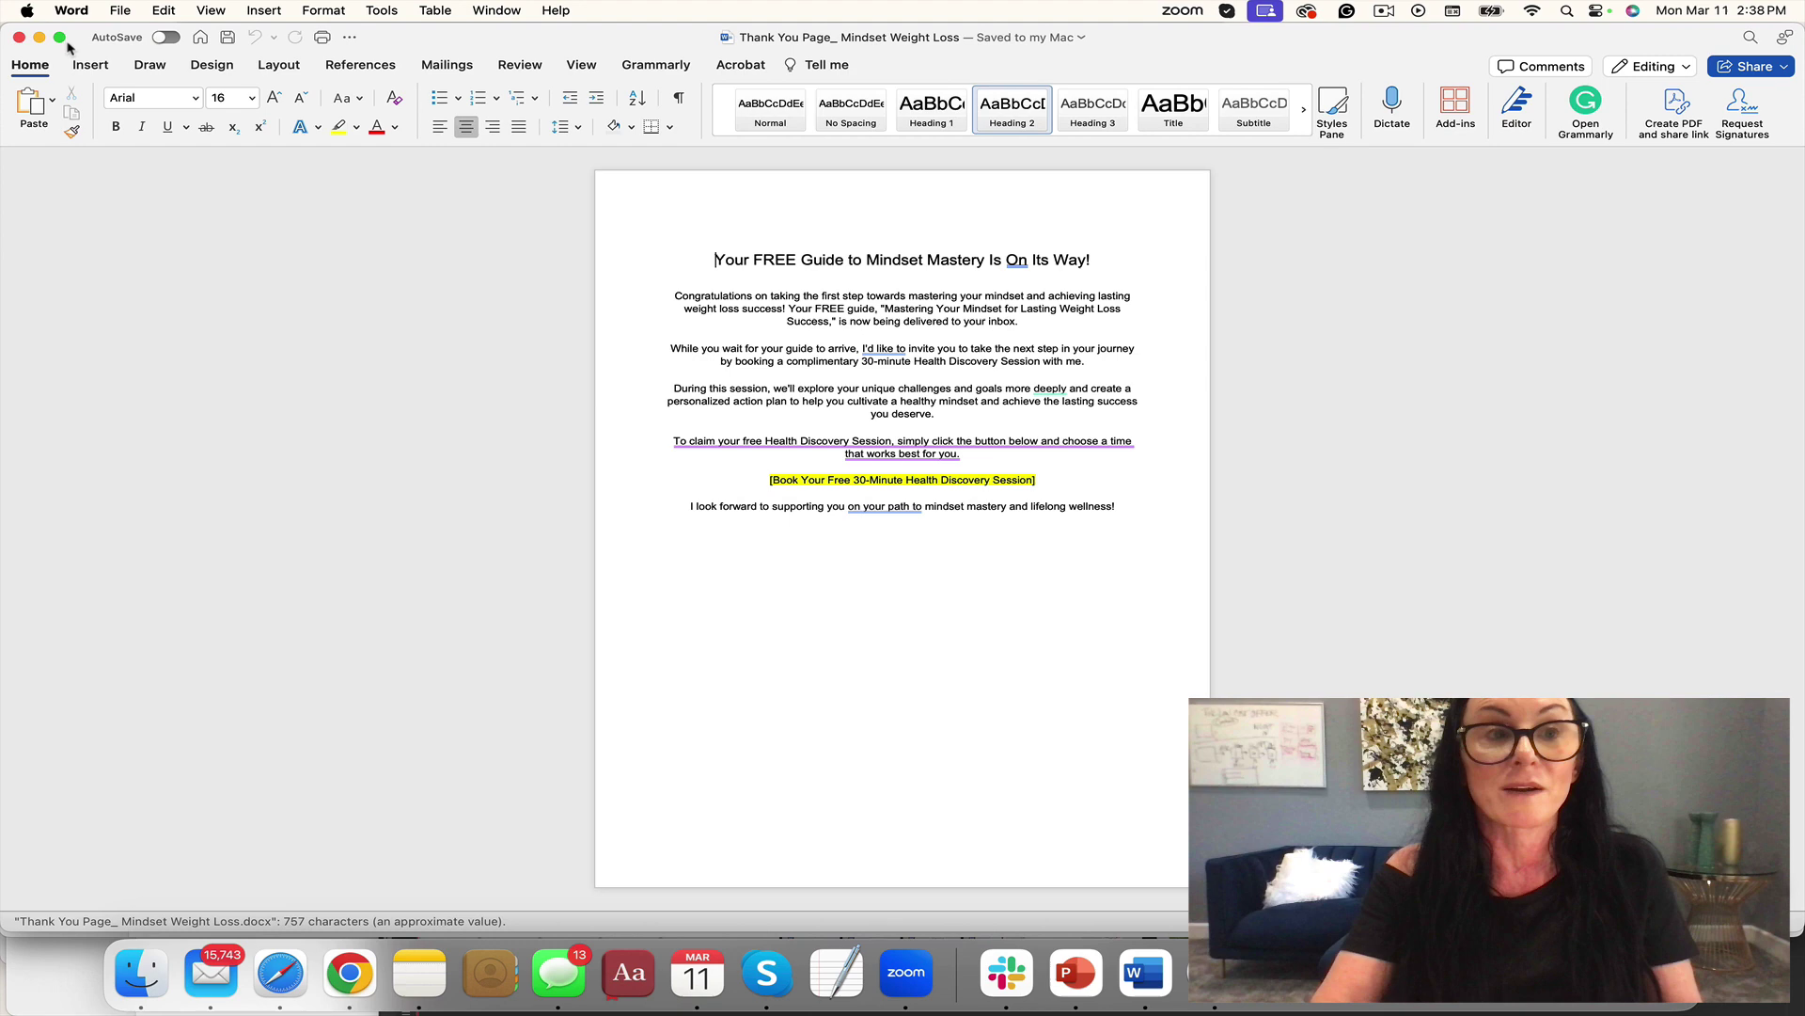
{"action": "left_click", "coordinate": [19, 38]}
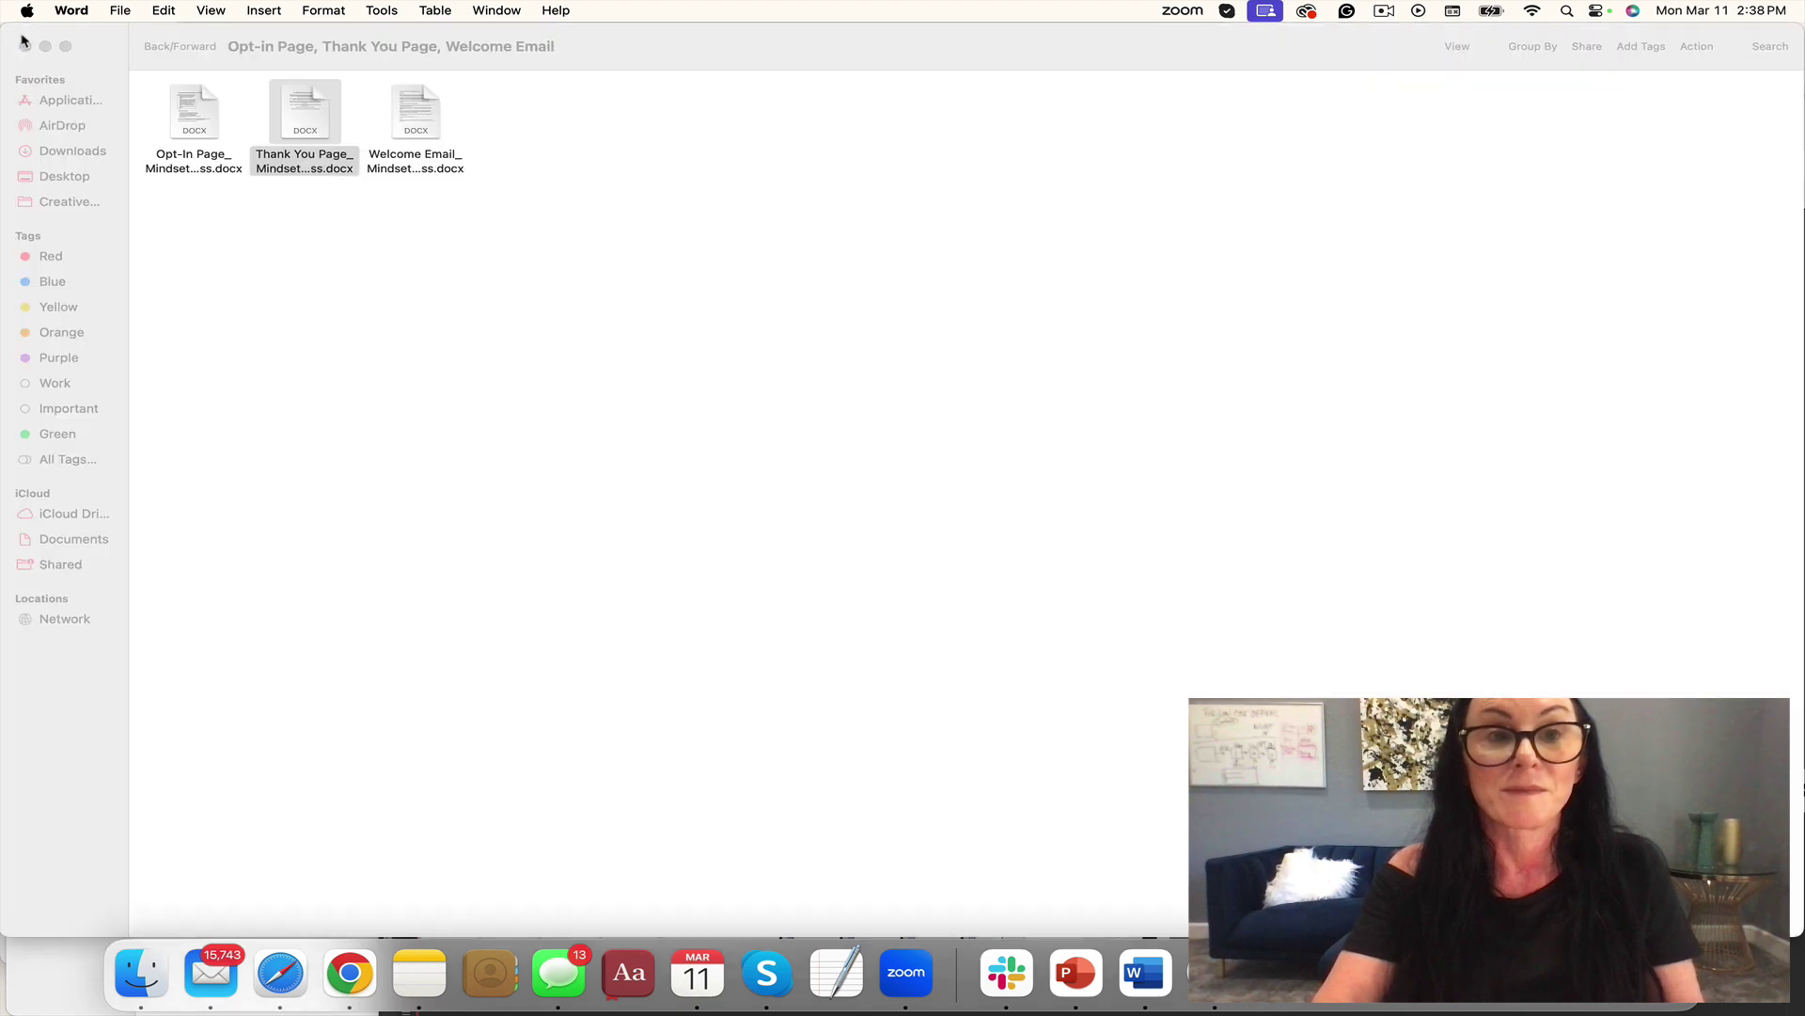
{"action": "left_click", "coordinate": [420, 117]}
{"action": "double_click", "coordinate": [420, 125]}
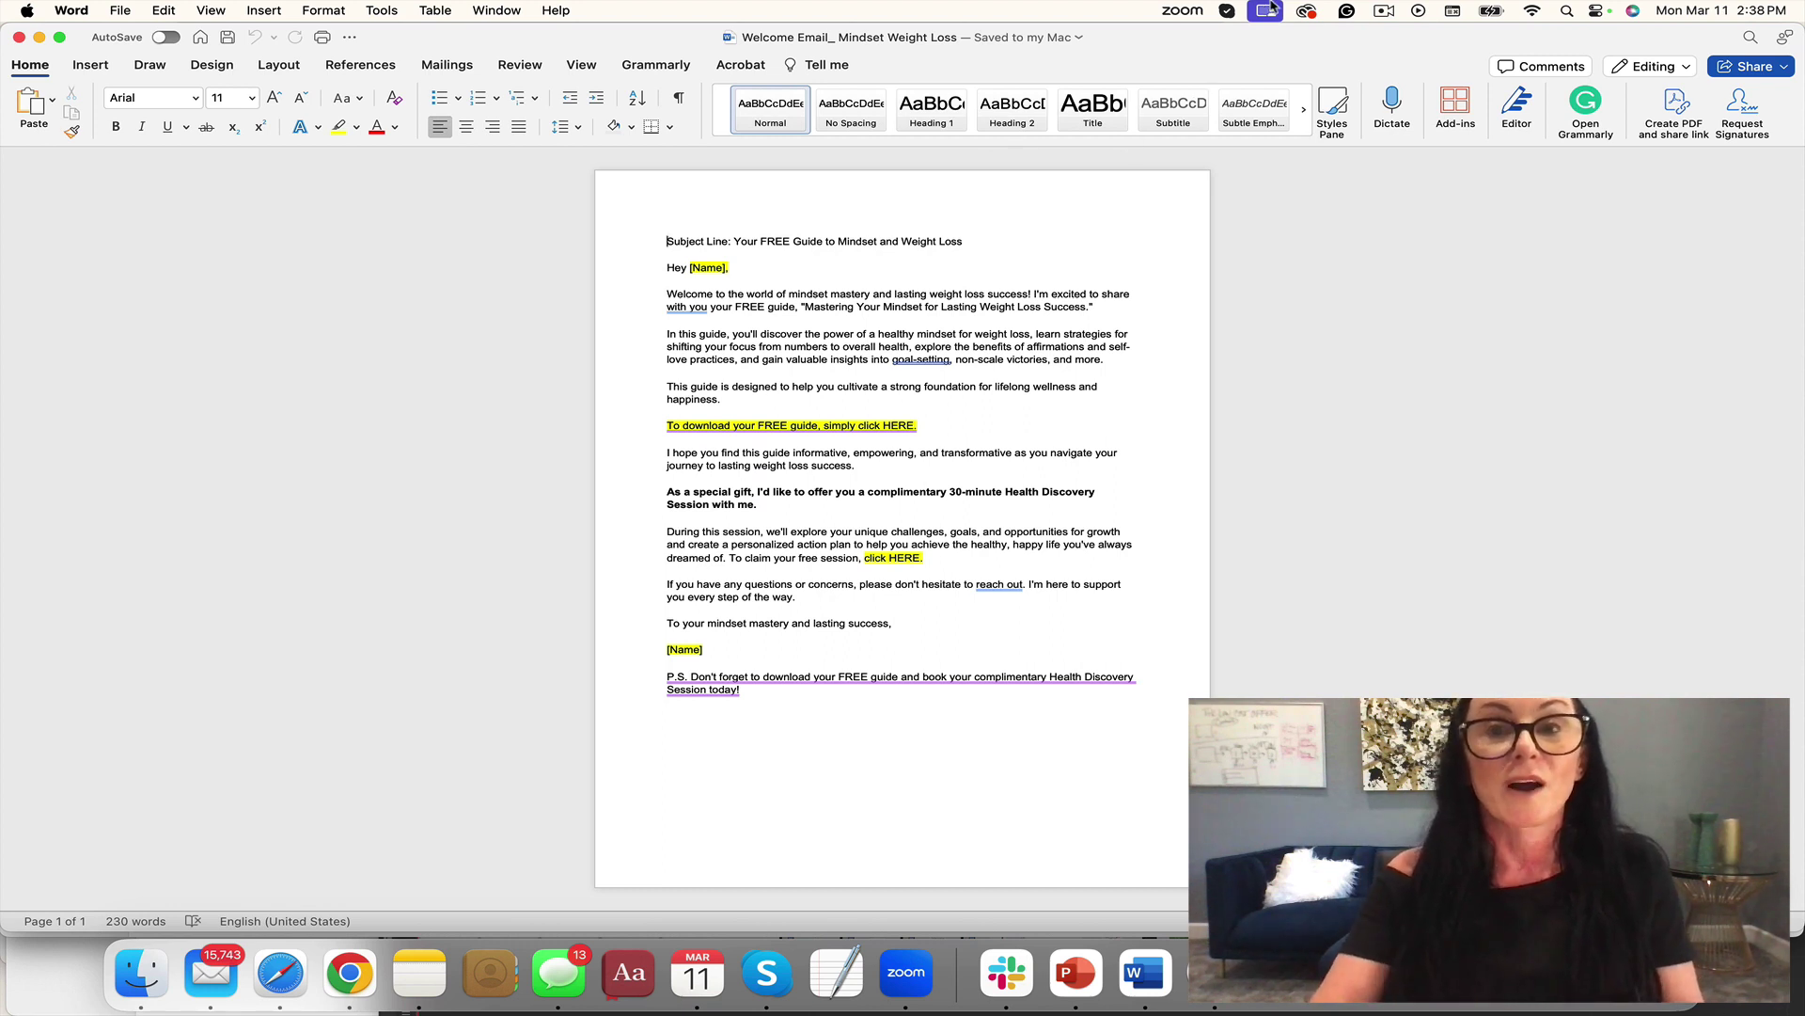
{"action": "left_click", "coordinate": [1386, 11]}
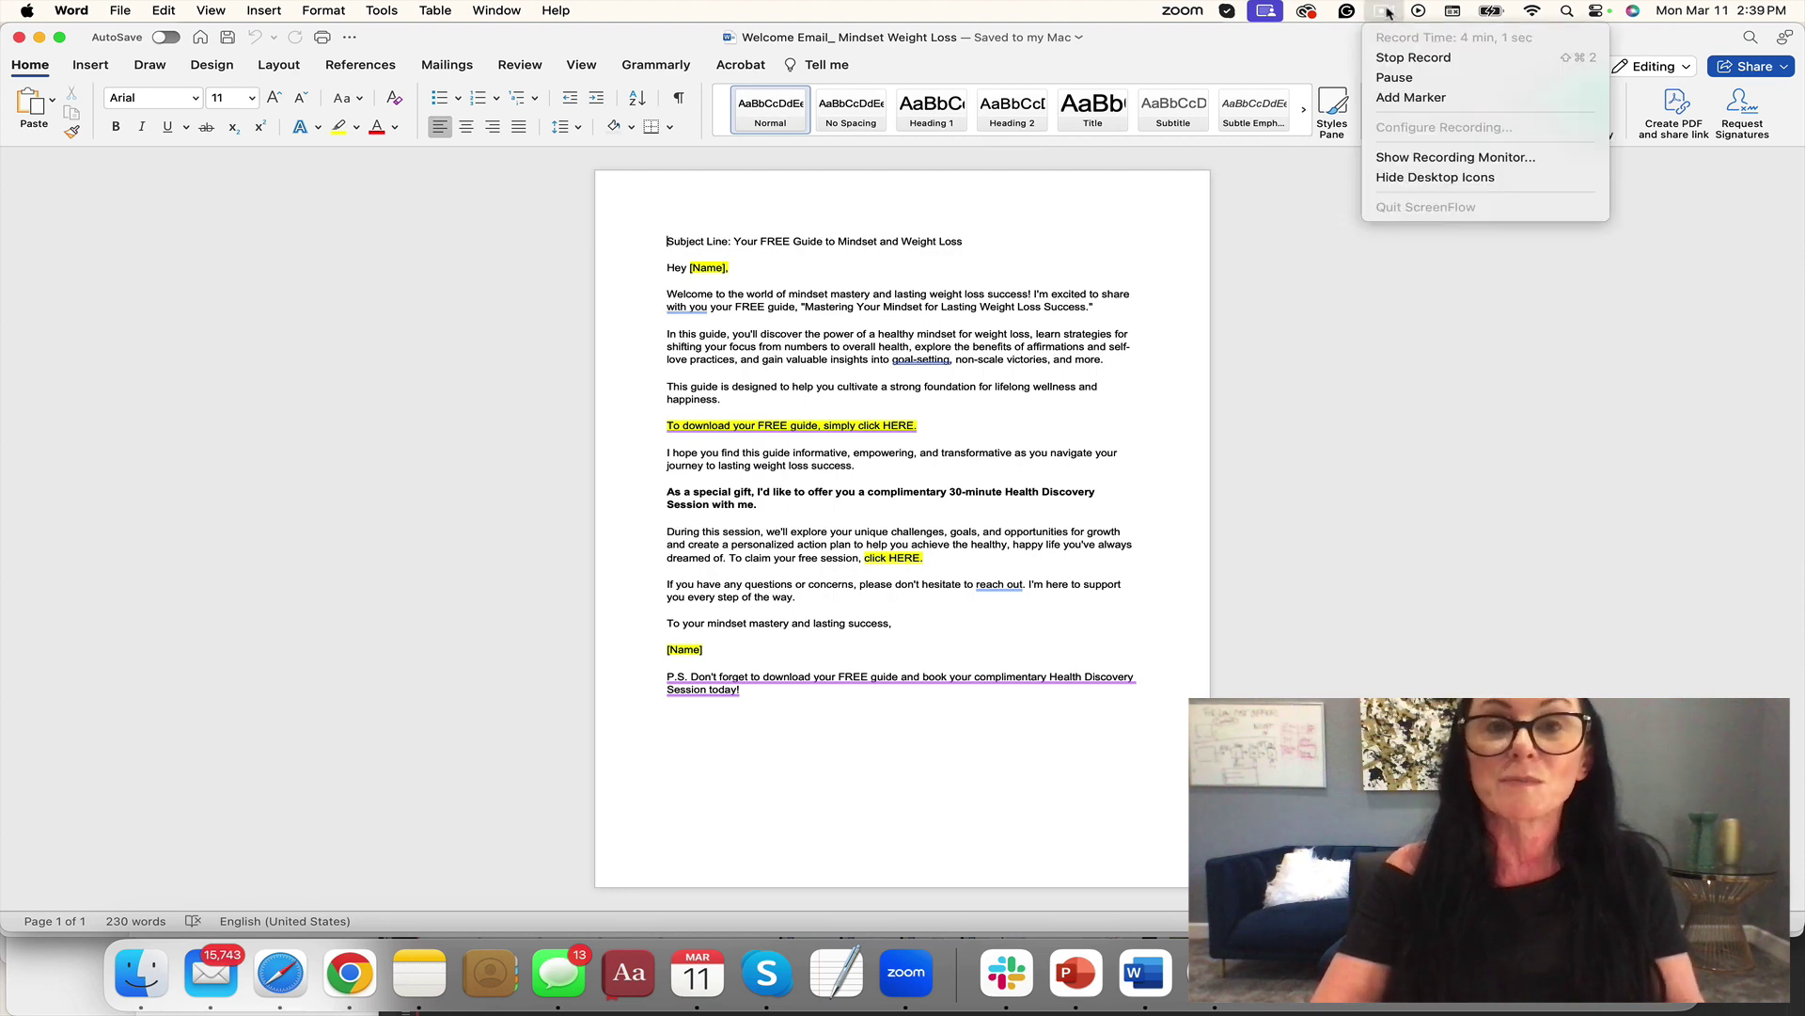